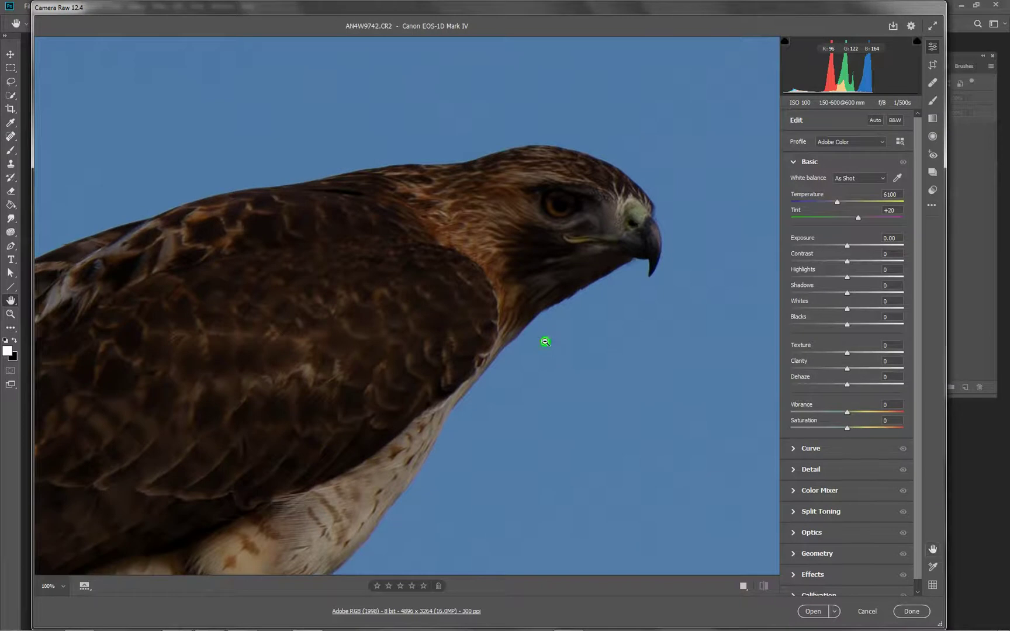
Raise the hawk raw photo's exposure to +1.10 and open the image for editing.
click(545, 343)
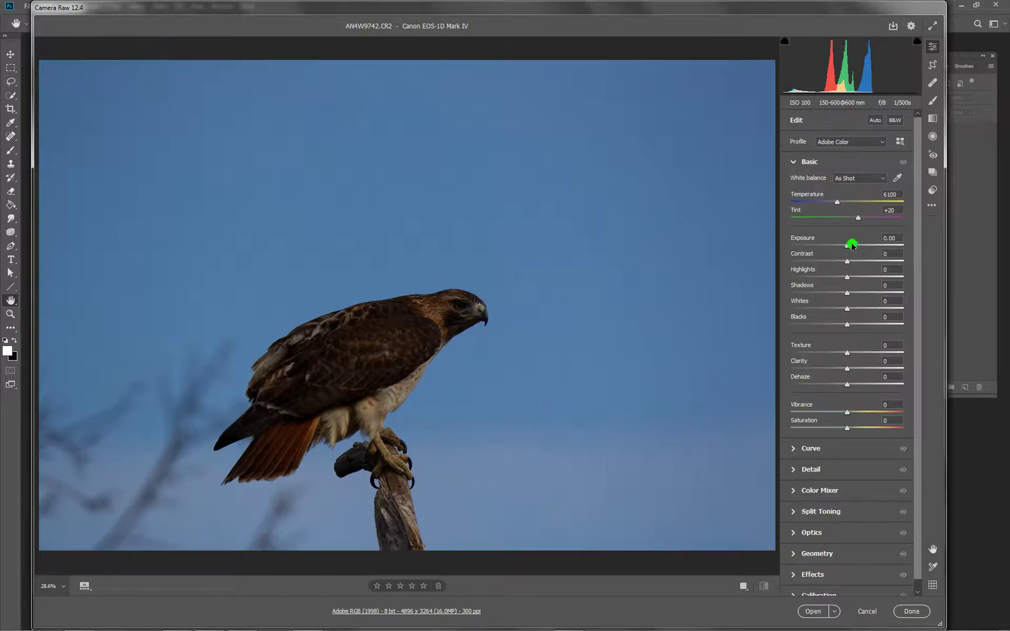
drag(848, 250, 862, 248)
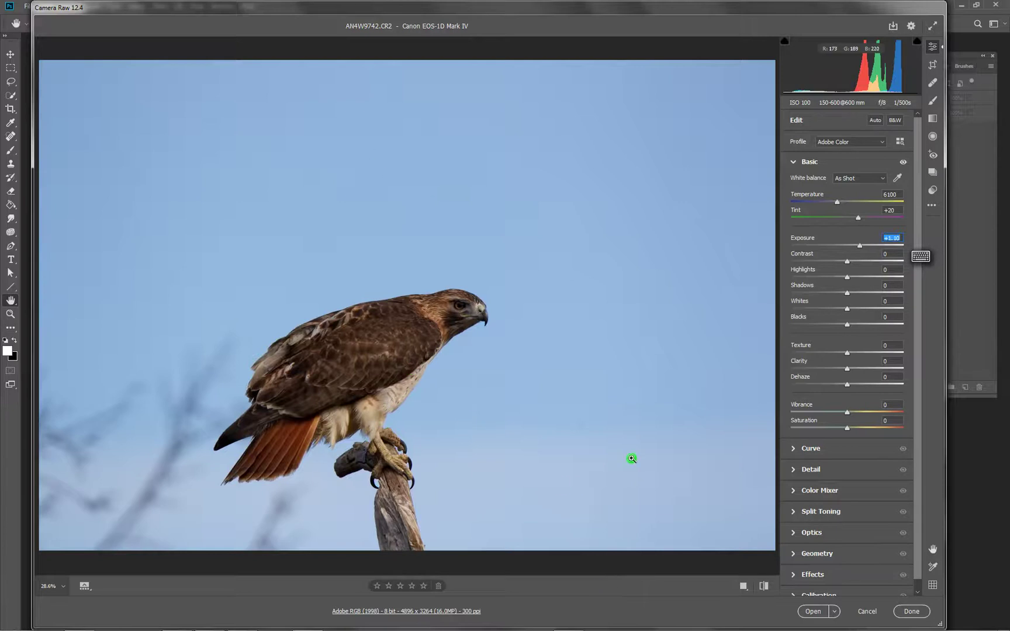
click(814, 612)
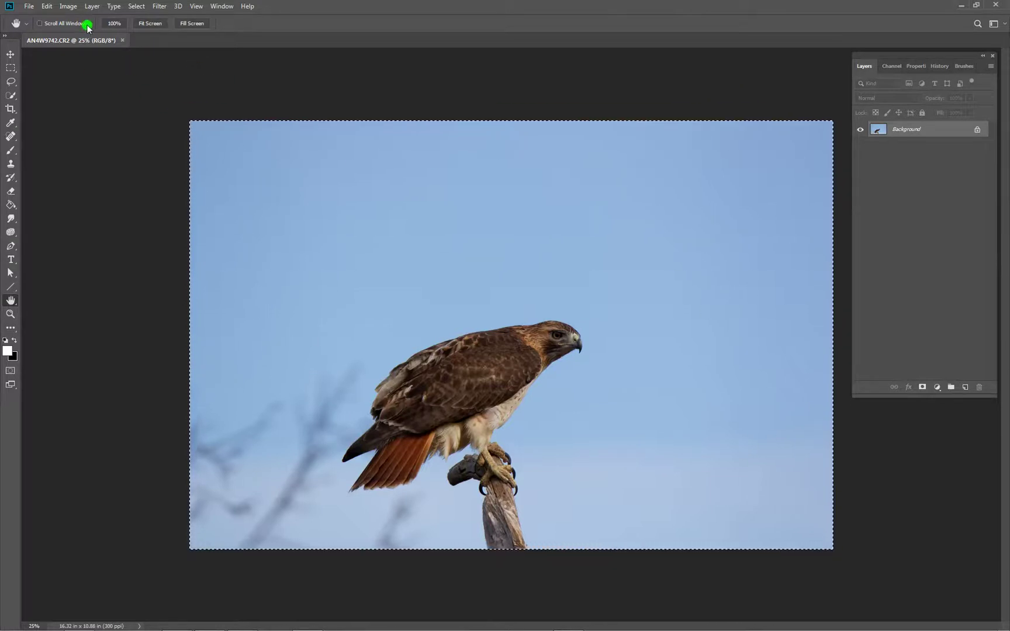
Reduce the canvas size to 1920 by 1200 pixels, keeping the anchor at the centre.
click(71, 7)
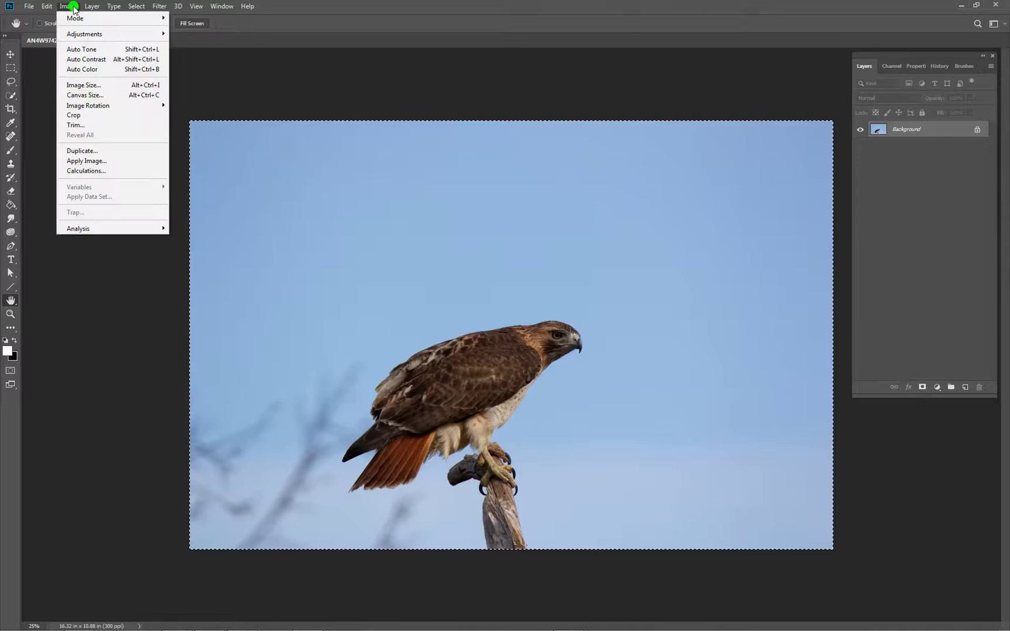
click(85, 95)
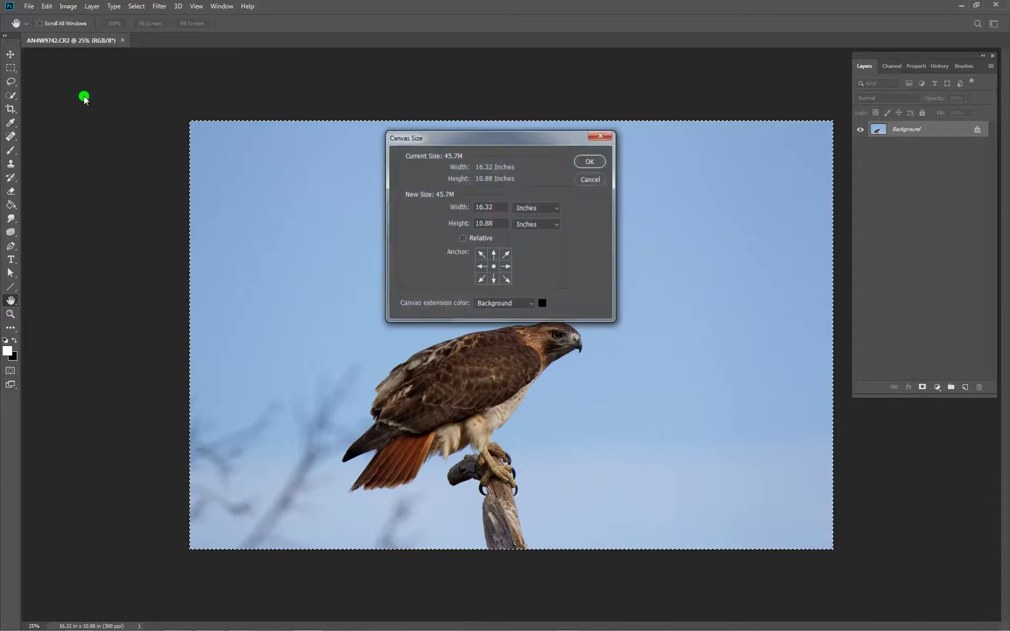
click(537, 209)
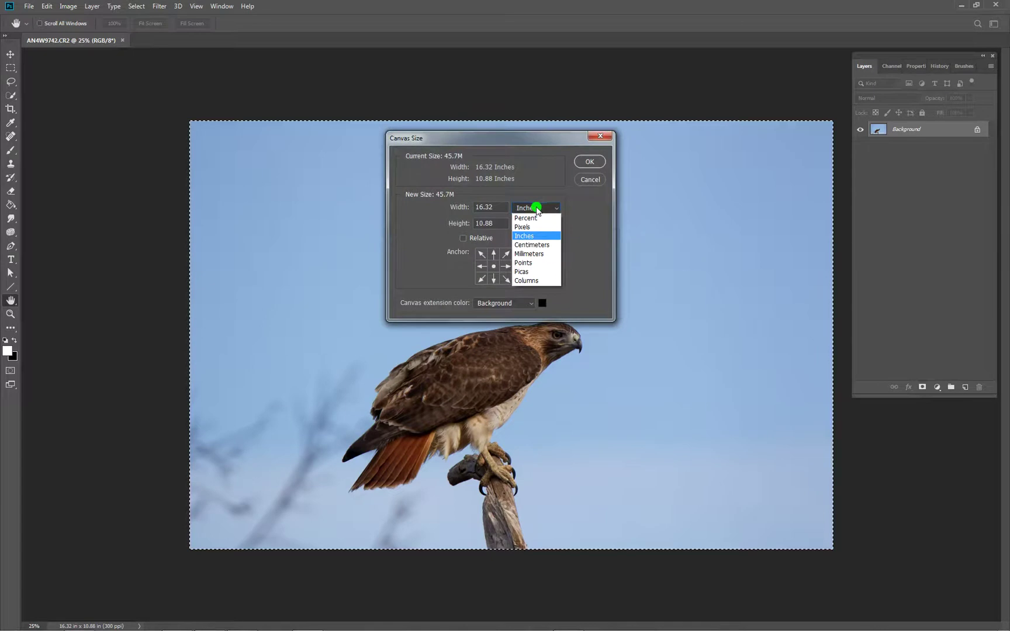
click(534, 227)
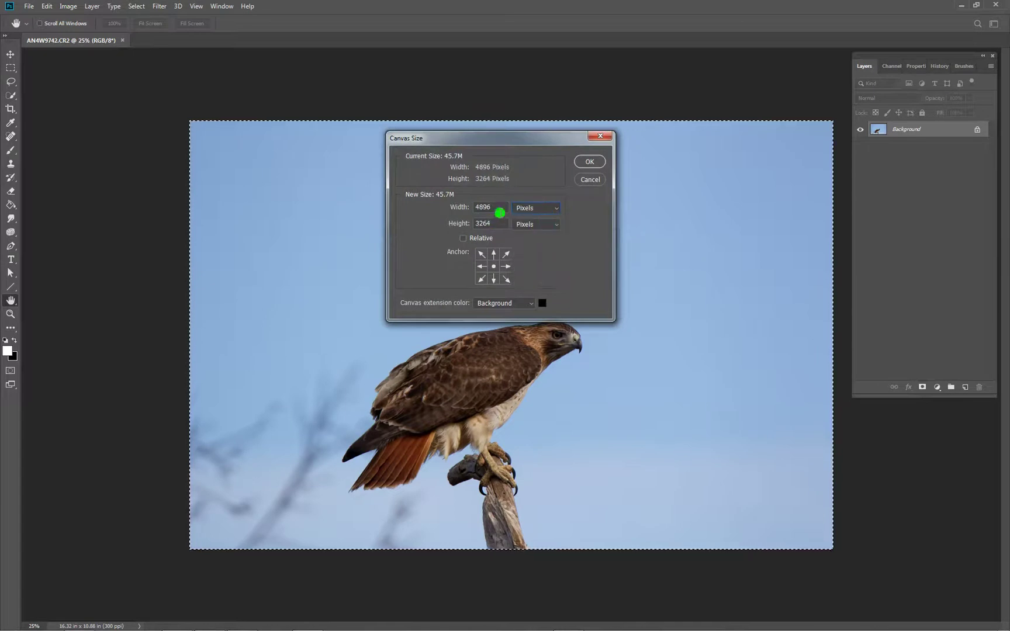
double_click(501, 208)
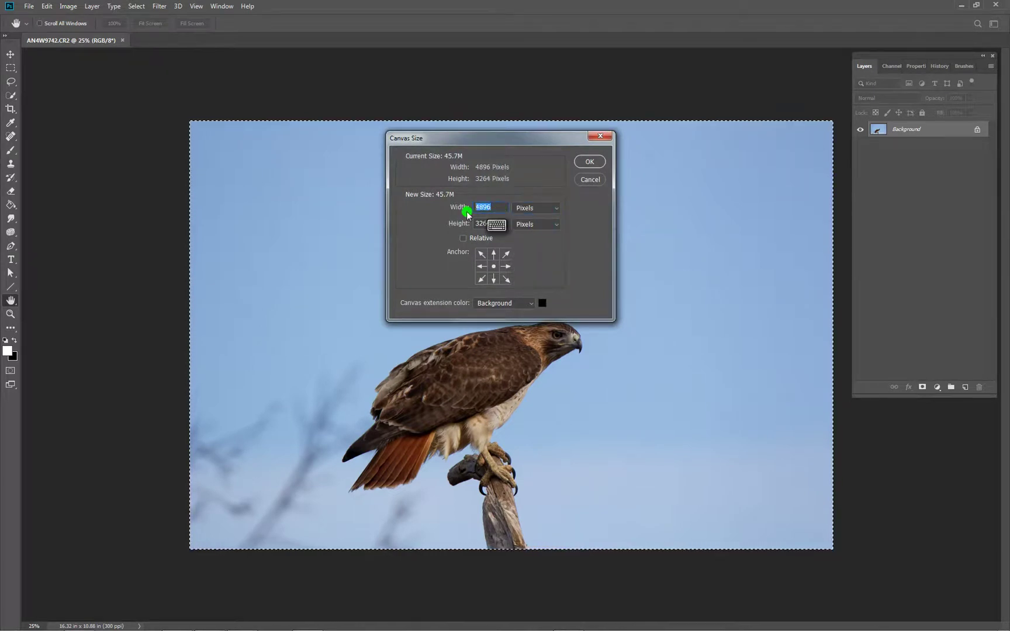
text(1920)
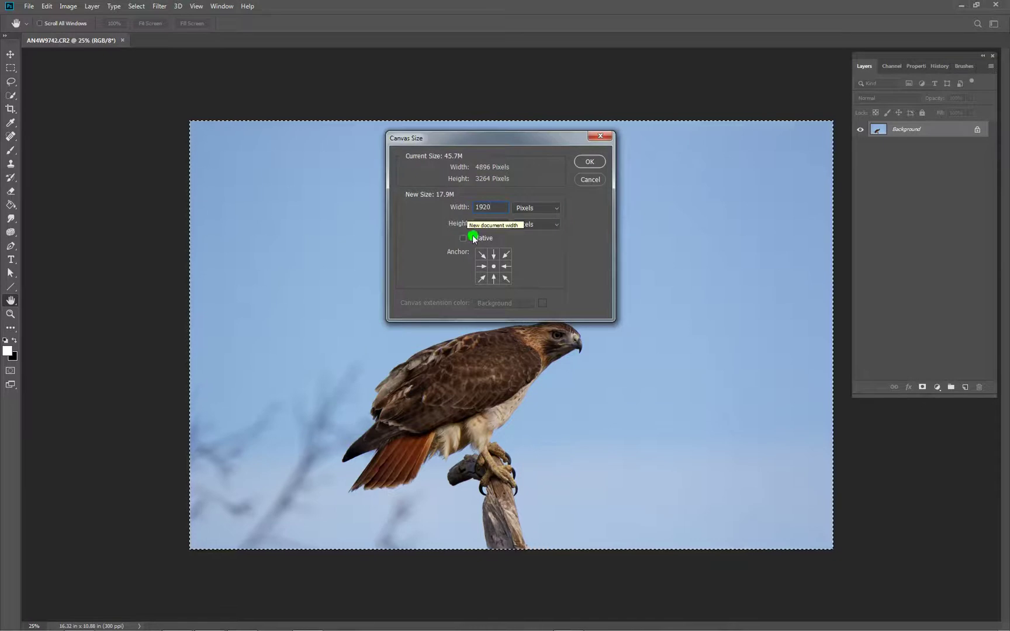
click(456, 225)
text(1080)
key(Return)
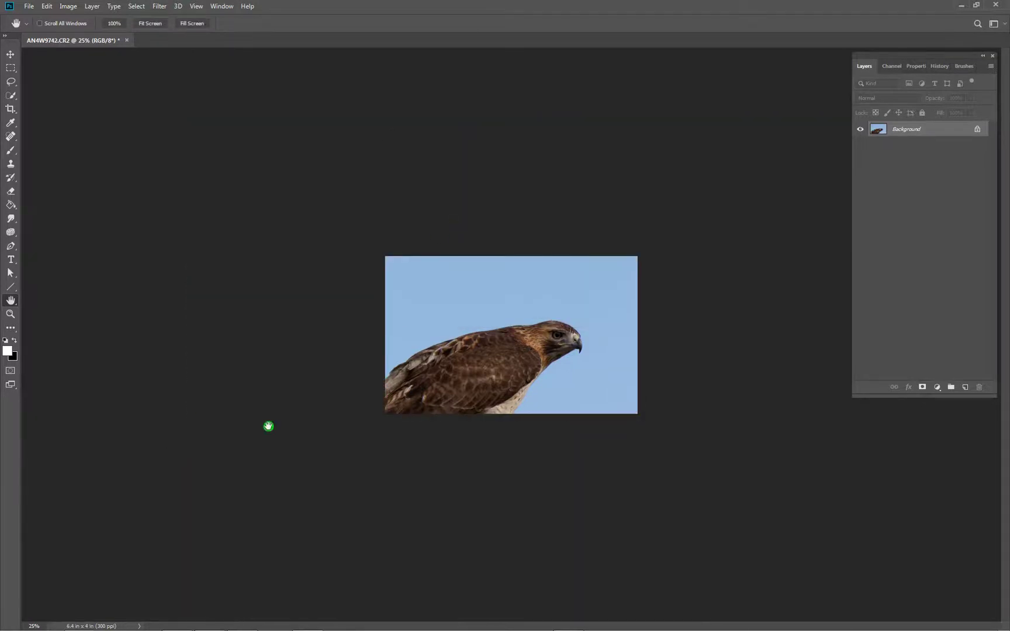
Paste the copied full-size photo as a new layer and shift it until the hawk's head and back lie within the canvas.
key(ctrl+v)
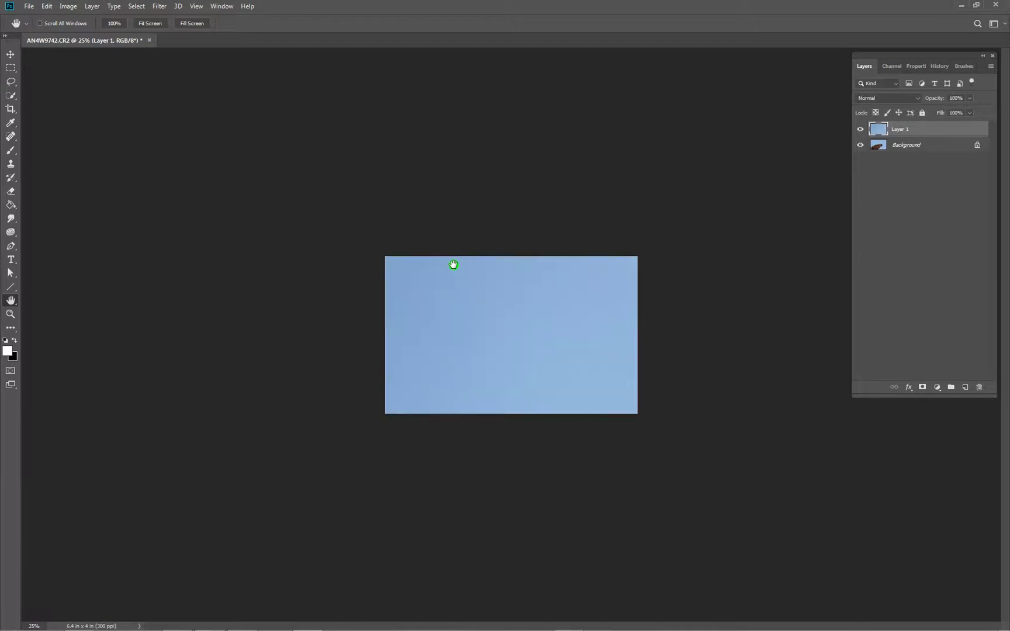
key(v)
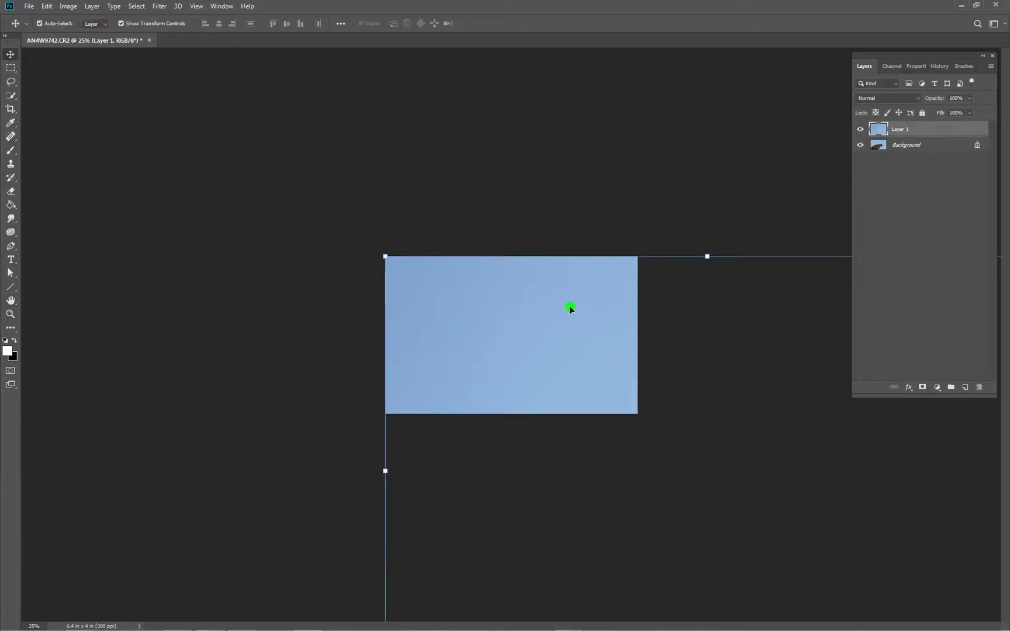
drag(543, 364, 397, 251)
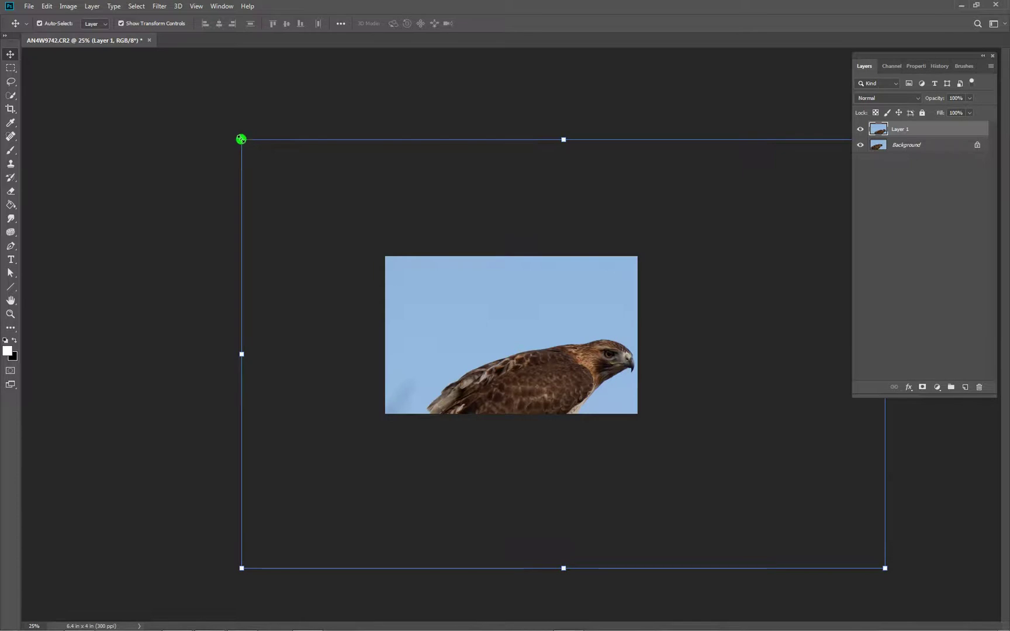
Scale the pasted photo to about 65% and position it so the whole hawk and its perch fit within the canvas, leaving sky ahead.
drag(241, 139, 445, 276)
drag(543, 350, 400, 217)
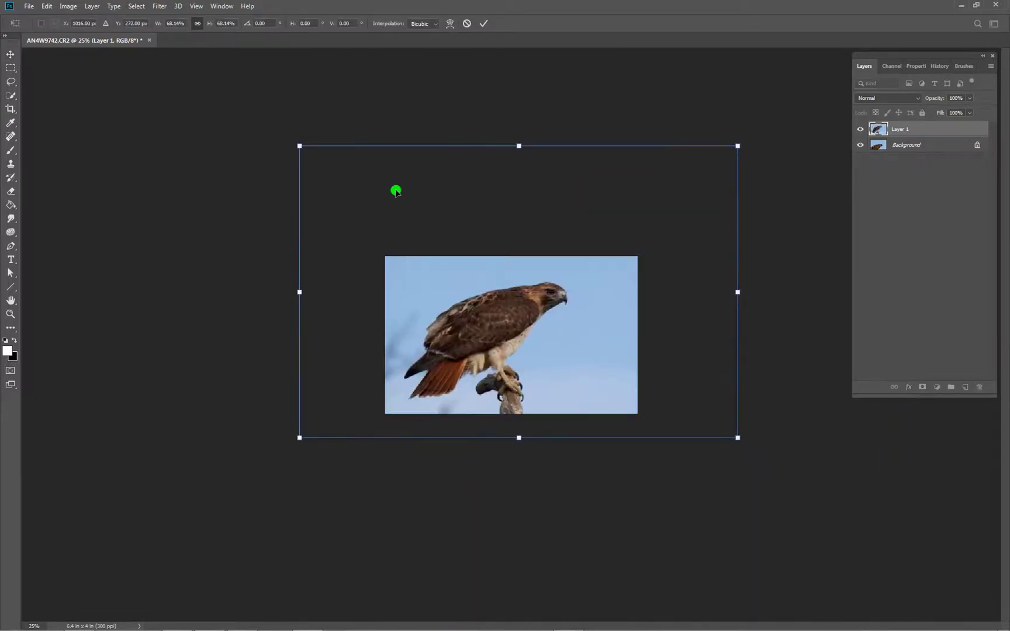
drag(298, 145, 313, 160)
drag(428, 282, 398, 284)
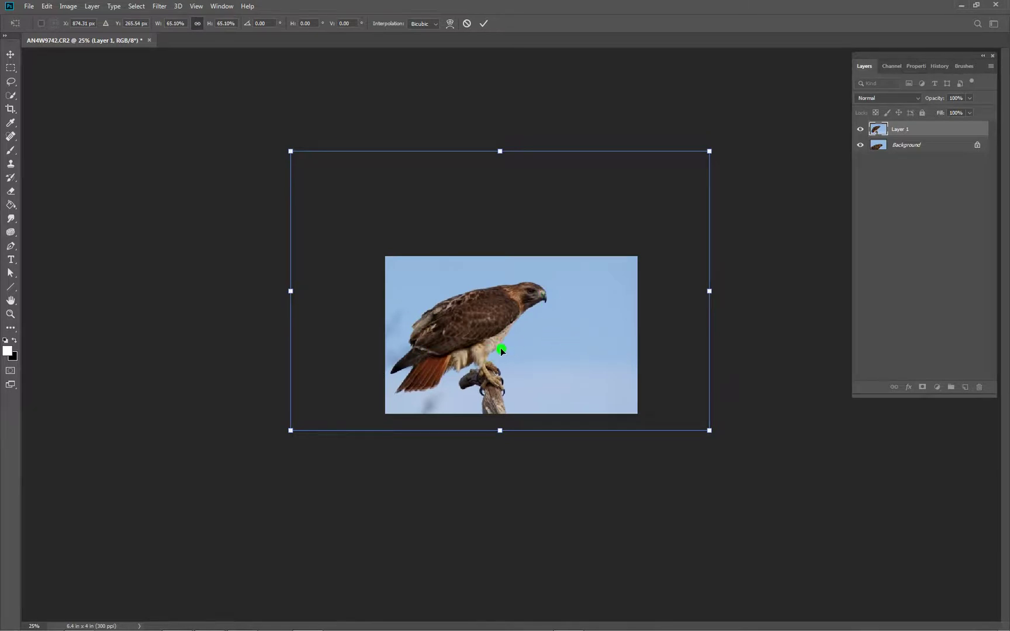
drag(460, 326, 457, 330)
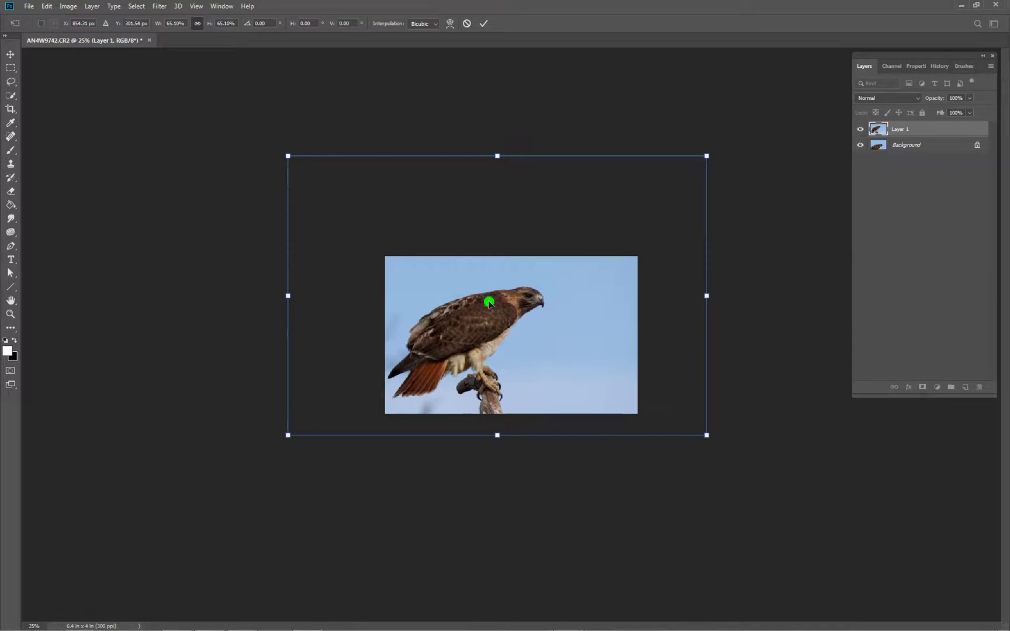
key(Return)
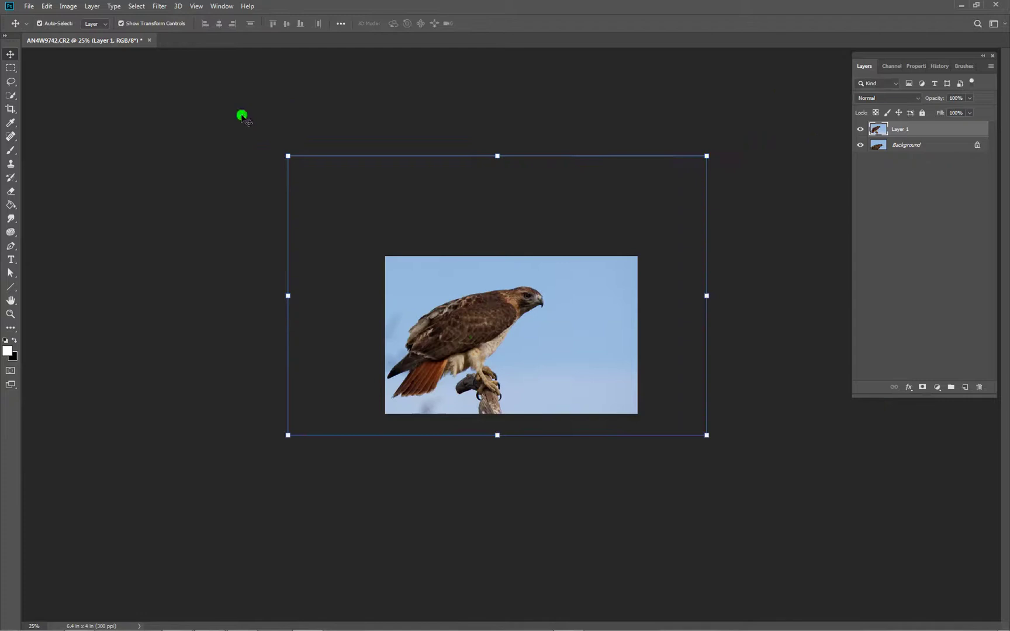
Compare the resized layer with the background, merge it down, and duplicate the merged background layer.
click(10, 300)
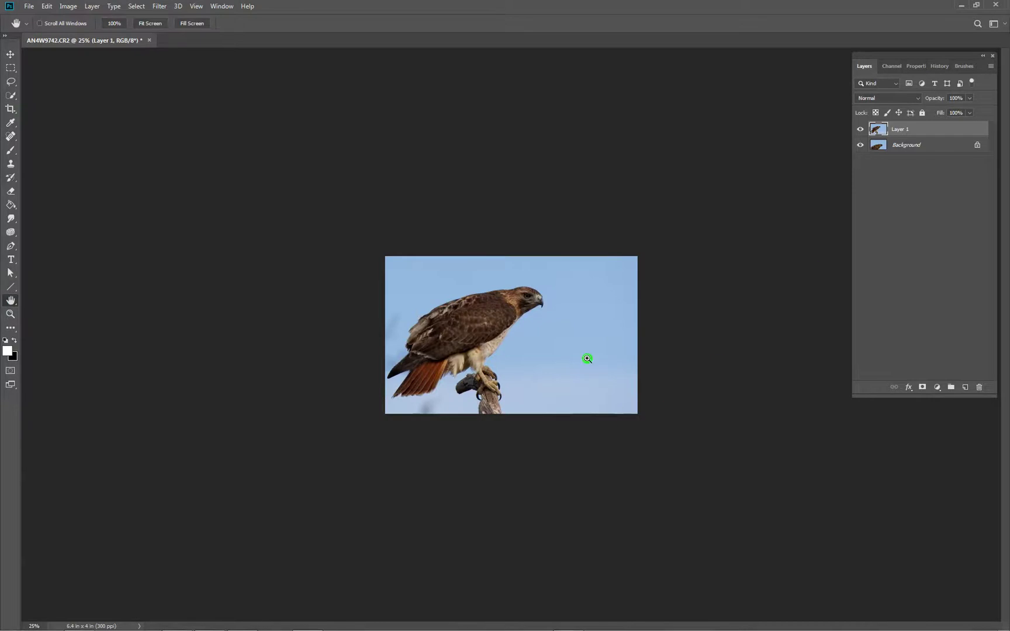
ctrl+click(525, 321)
ctrl+click(497, 316)
ctrl+click(497, 316)
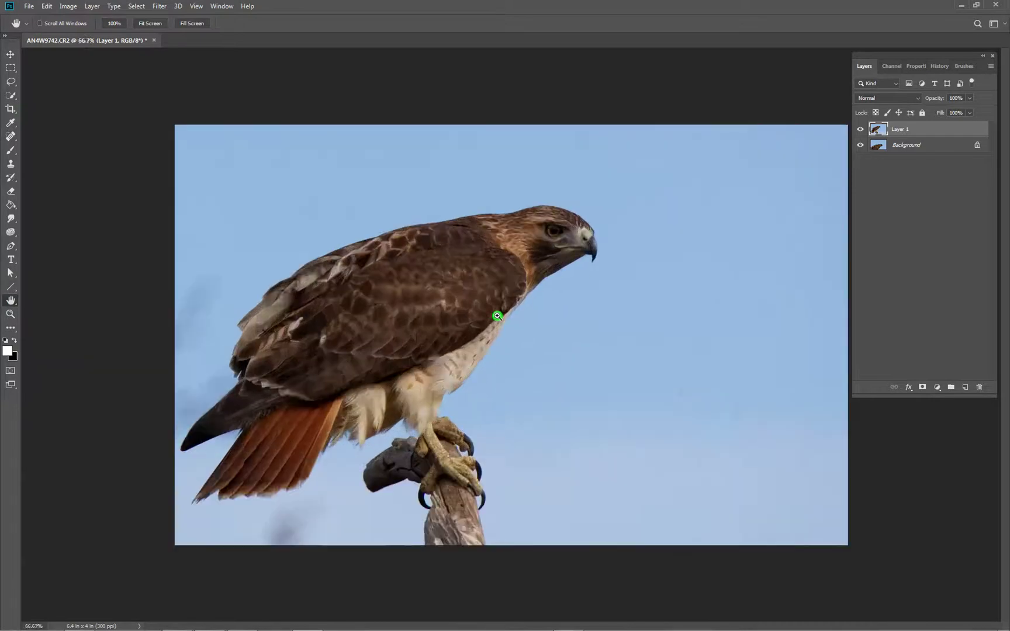
ctrl+click(497, 315)
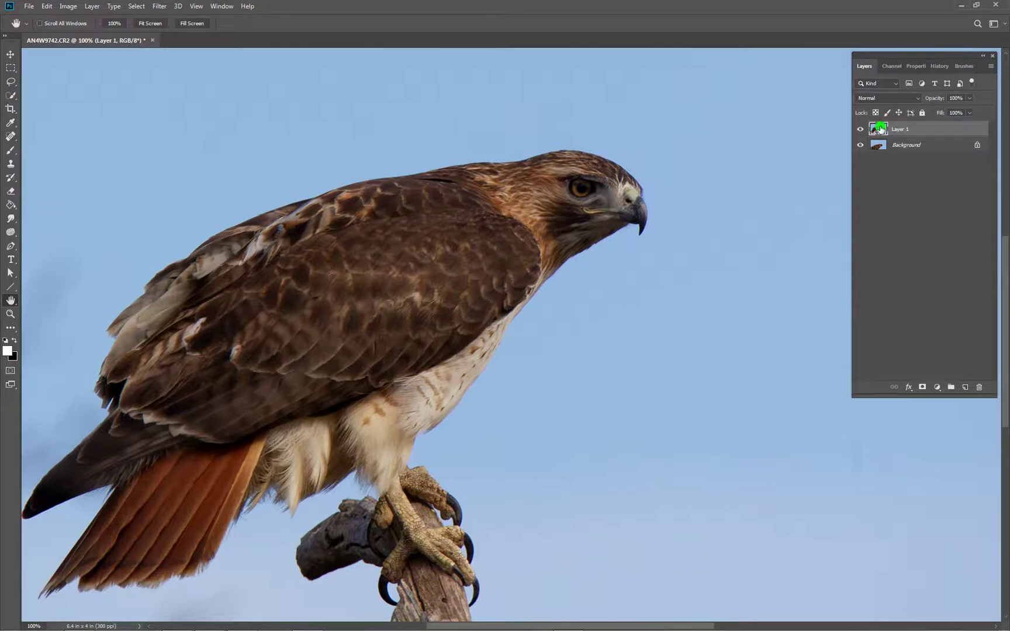
click(861, 130)
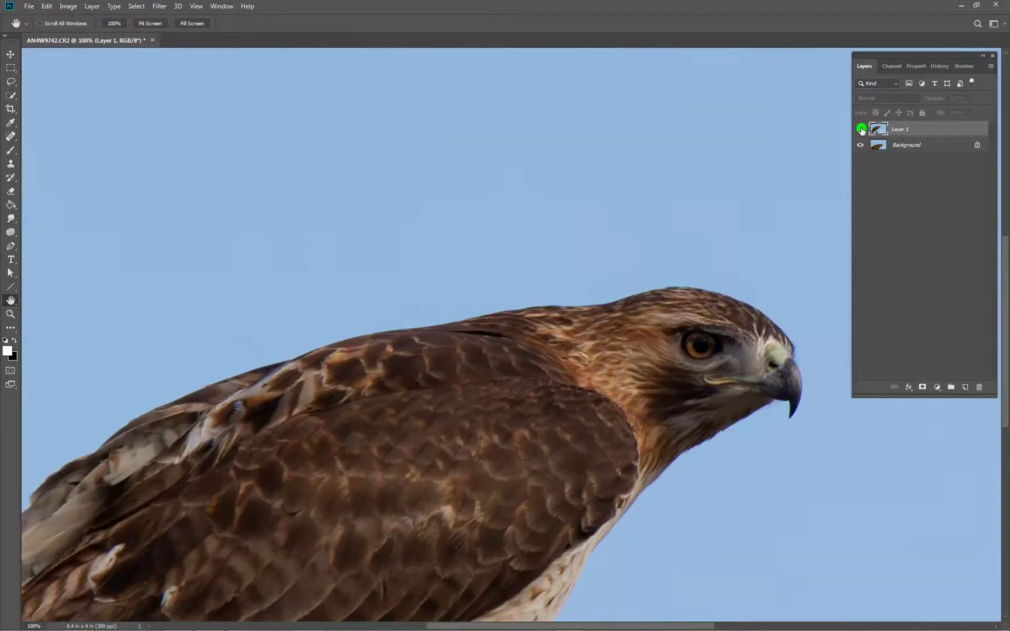
click(862, 130)
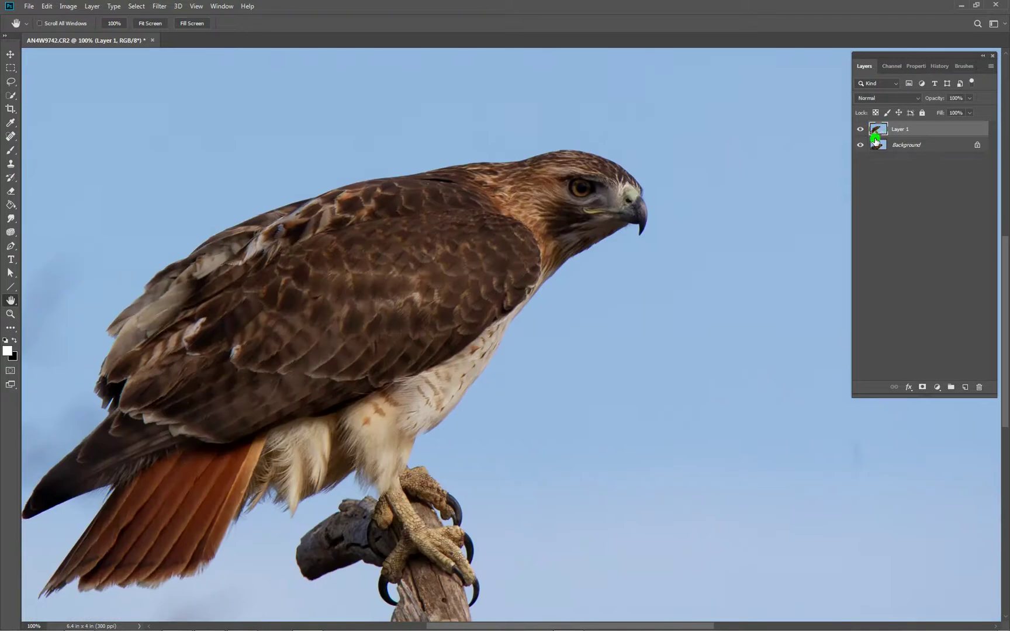
key(ctrl+e)
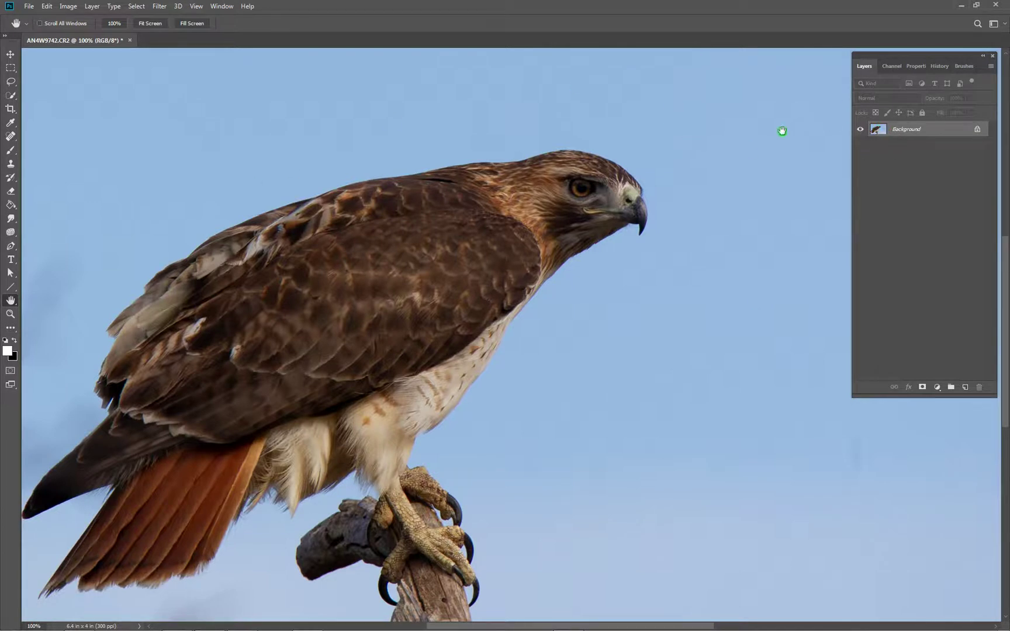
drag(877, 130, 965, 388)
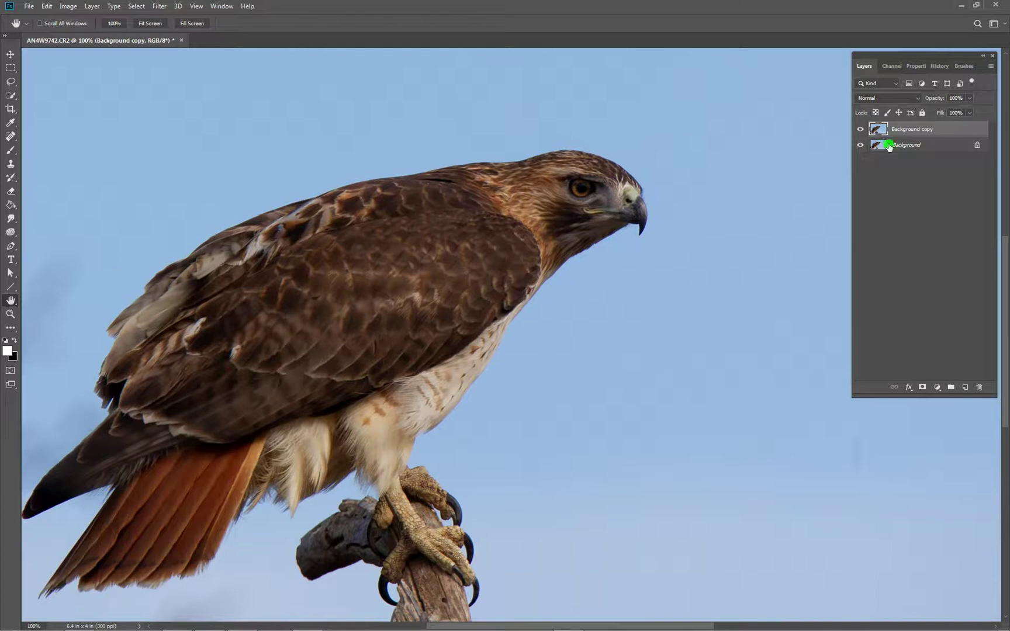
Denoise the background copy with Topaz DeNoise 6 at an overall strength of 0.02, checking the head, tail and wing feathers.
click(159, 7)
mouse_move(191, 235)
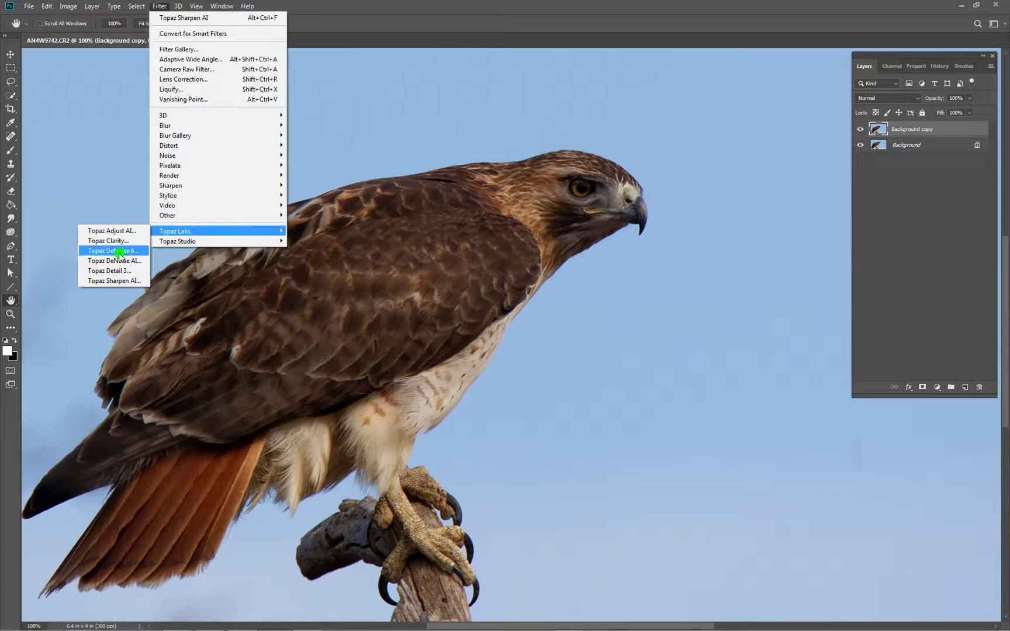
click(117, 250)
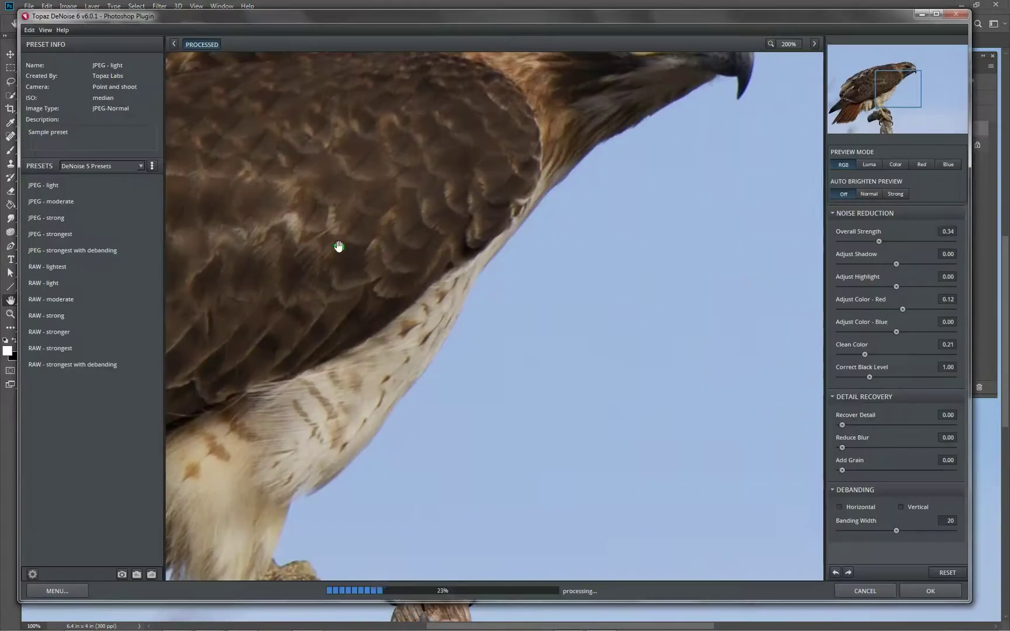
drag(499, 161, 608, 354)
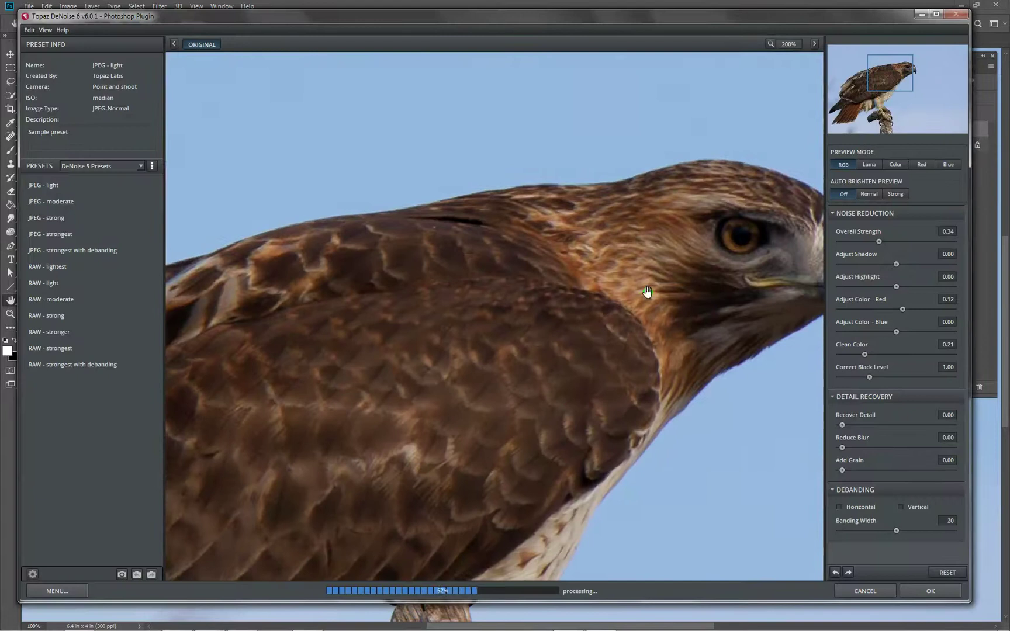
drag(630, 263, 423, 223)
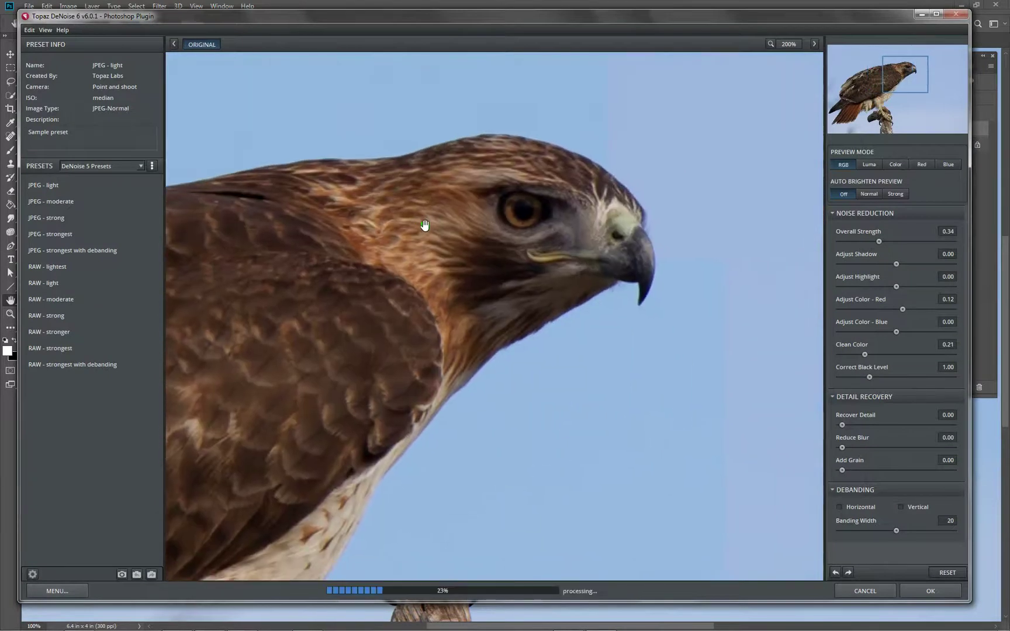
drag(442, 339, 565, 192)
drag(879, 241, 807, 261)
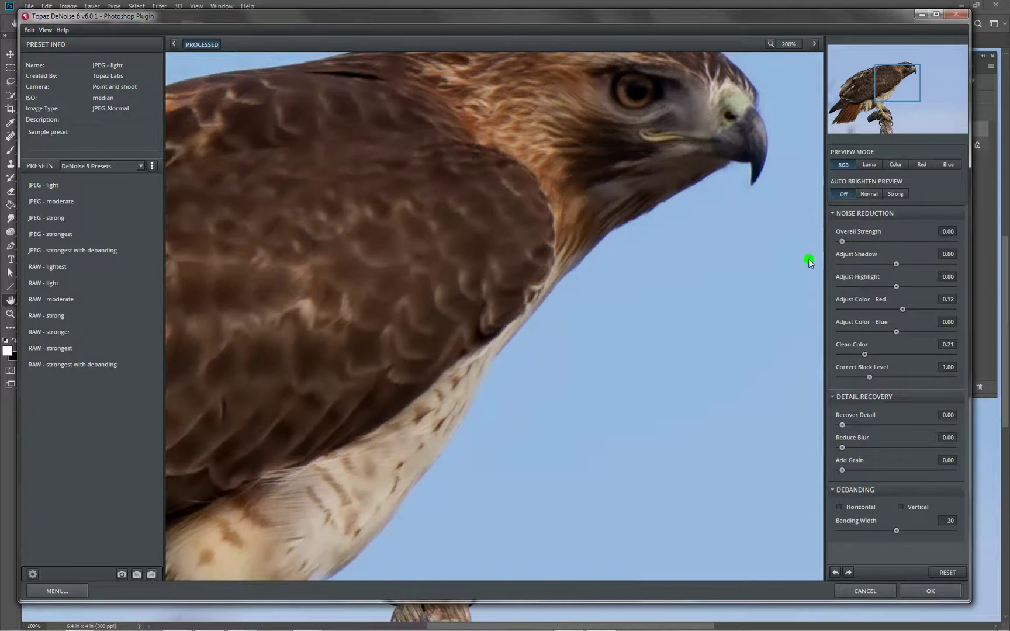
drag(555, 198, 469, 311)
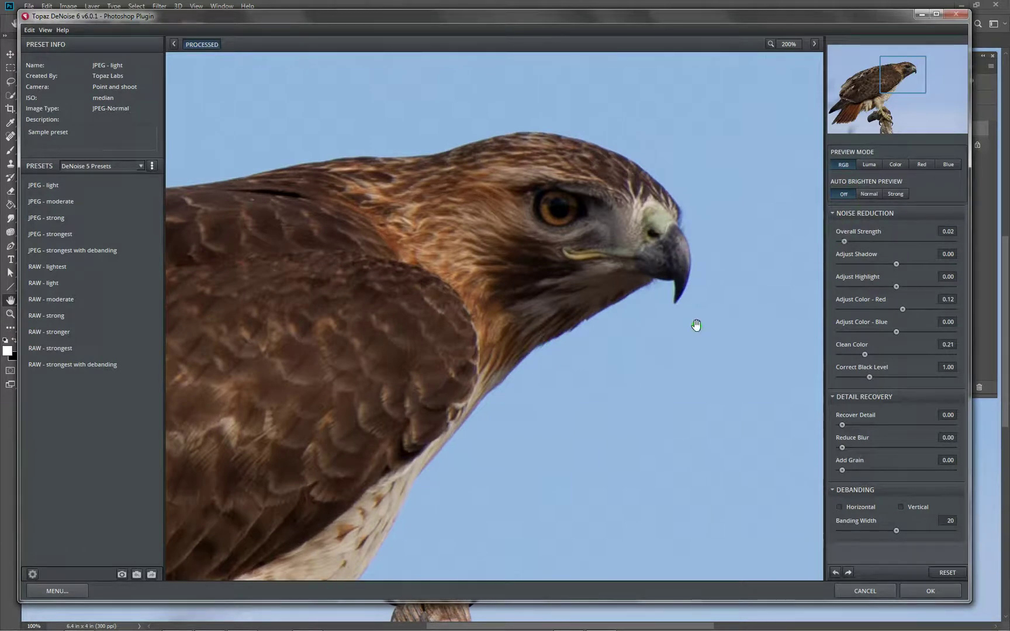
drag(334, 457, 702, 189)
drag(354, 444, 627, 276)
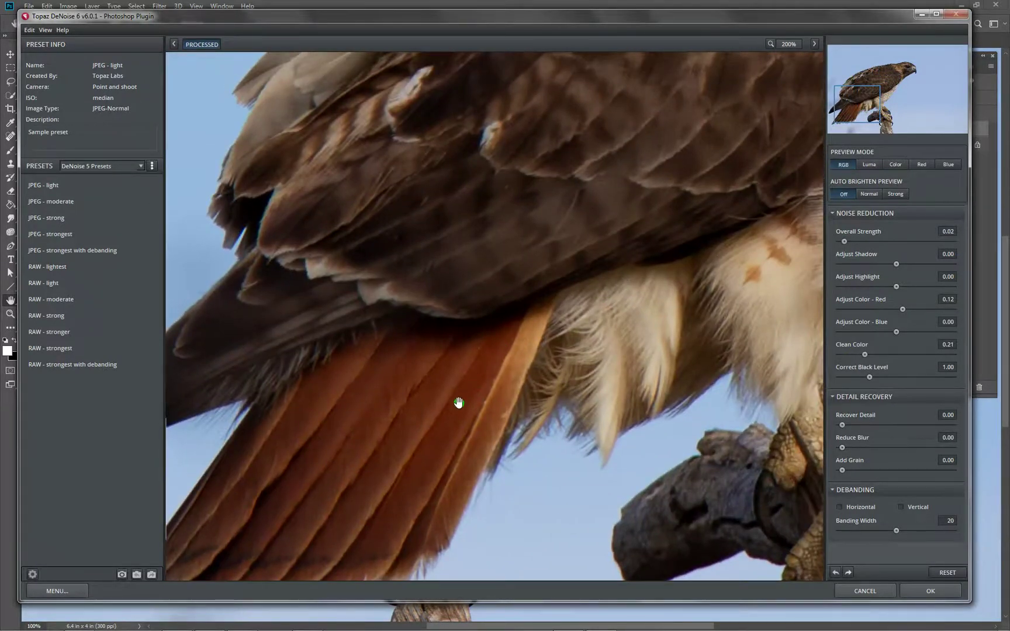
drag(480, 211, 602, 397)
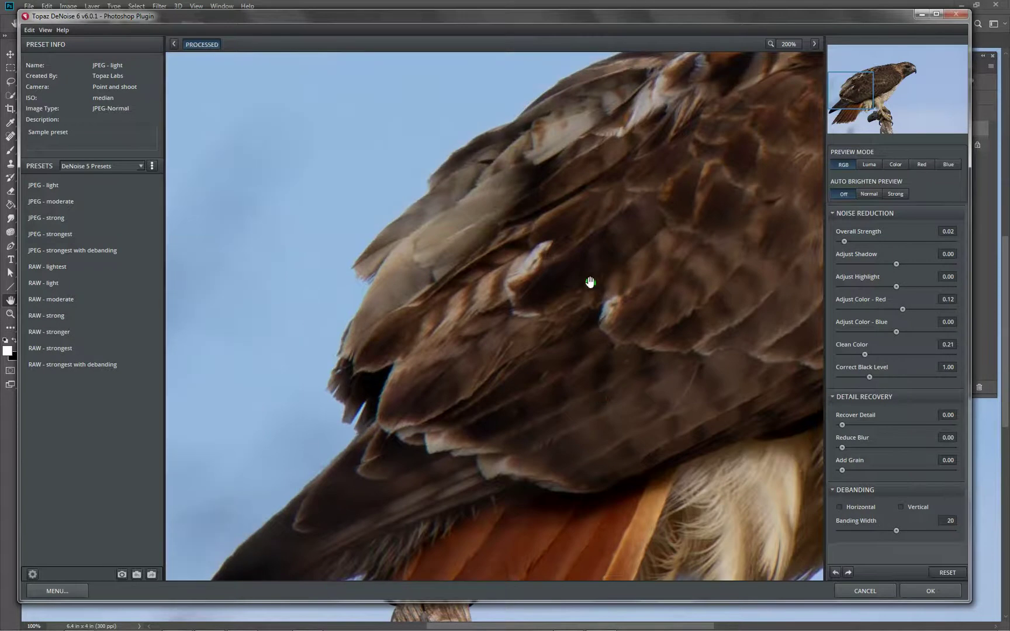
click(934, 593)
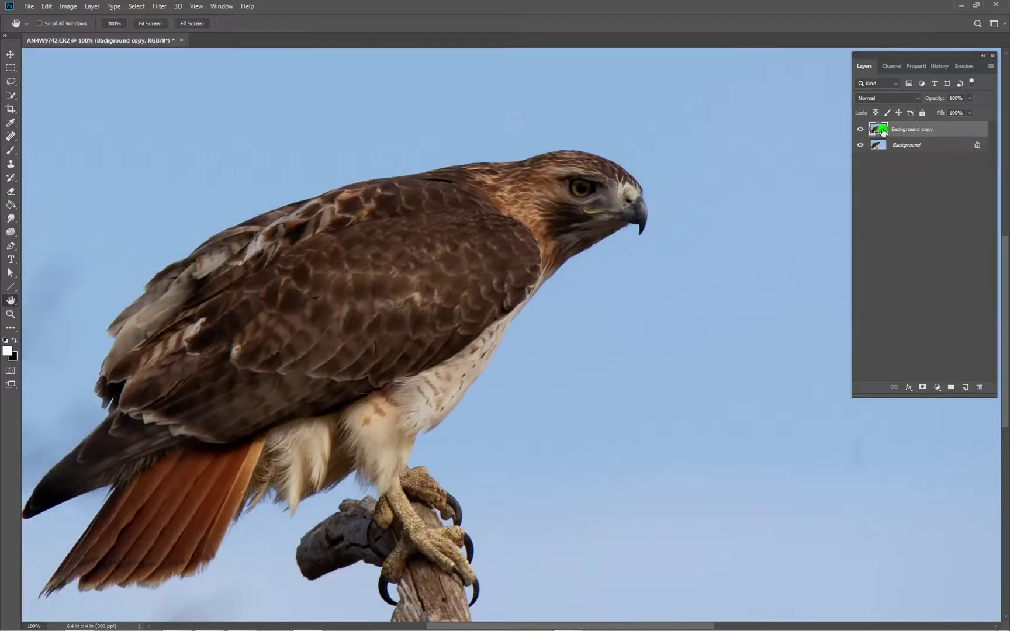
Rename the denoised layer "Smooth" and duplicate it.
double_click(904, 127)
text(Smooth)
click(910, 202)
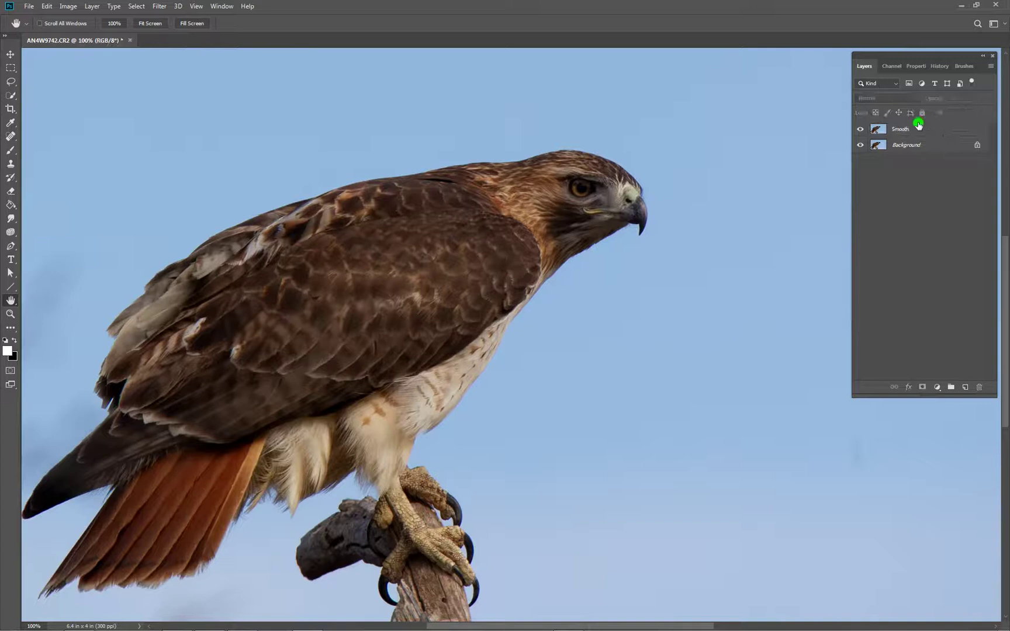
click(880, 128)
drag(881, 129, 966, 389)
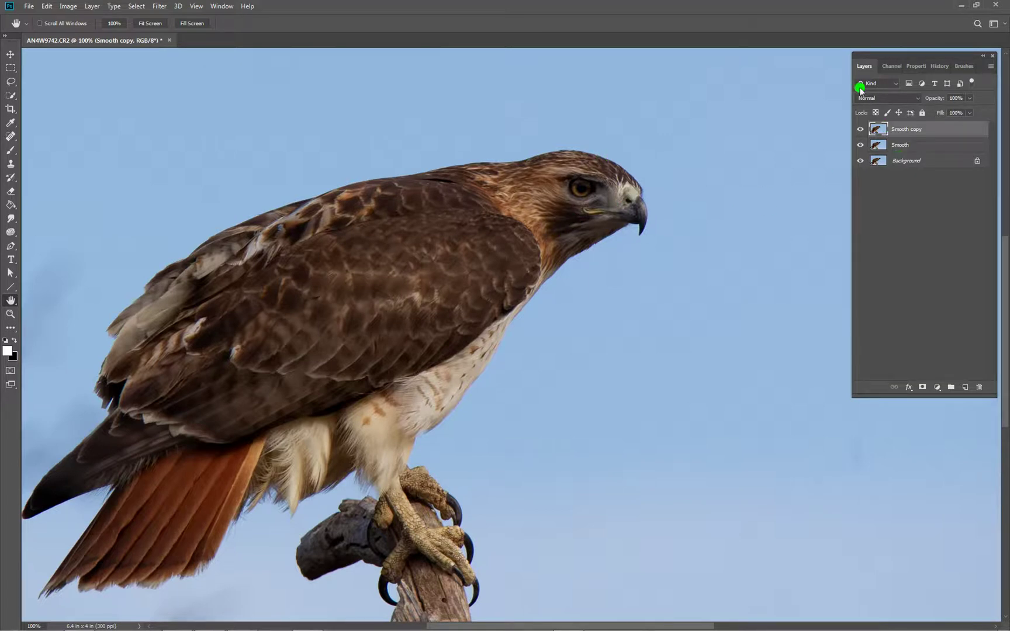
Rename the duplicated top layer "Sharpen" and make it the active layer.
double_click(901, 127)
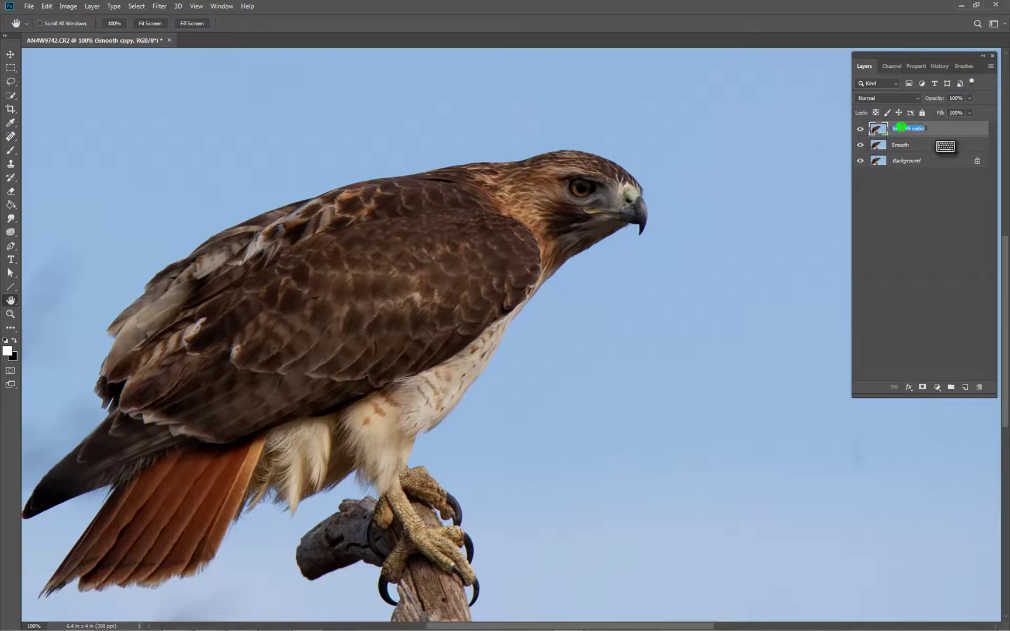
text(Sharpen)
click(912, 258)
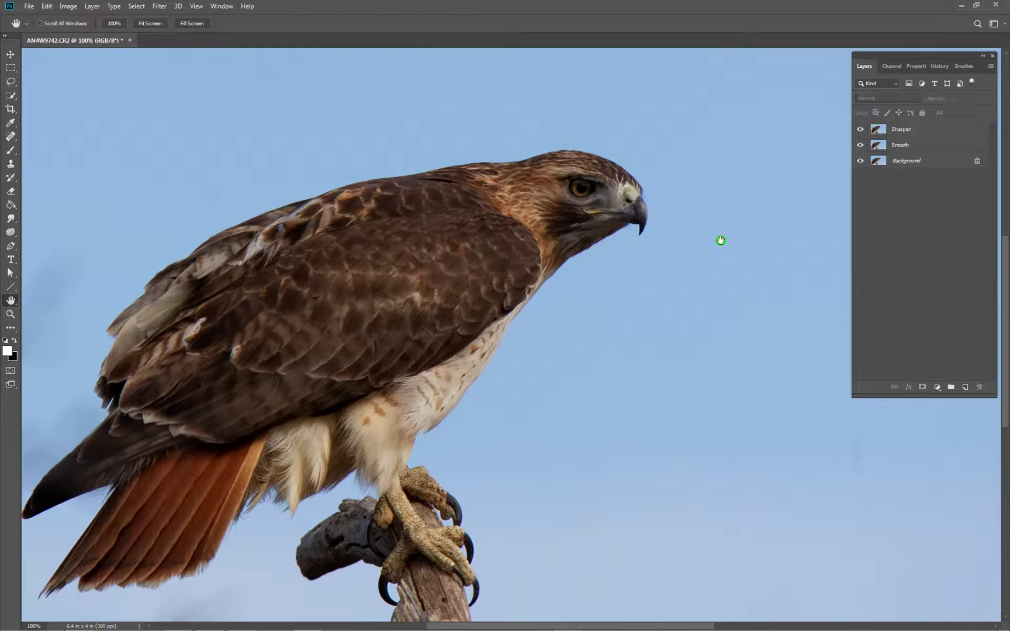
click(877, 130)
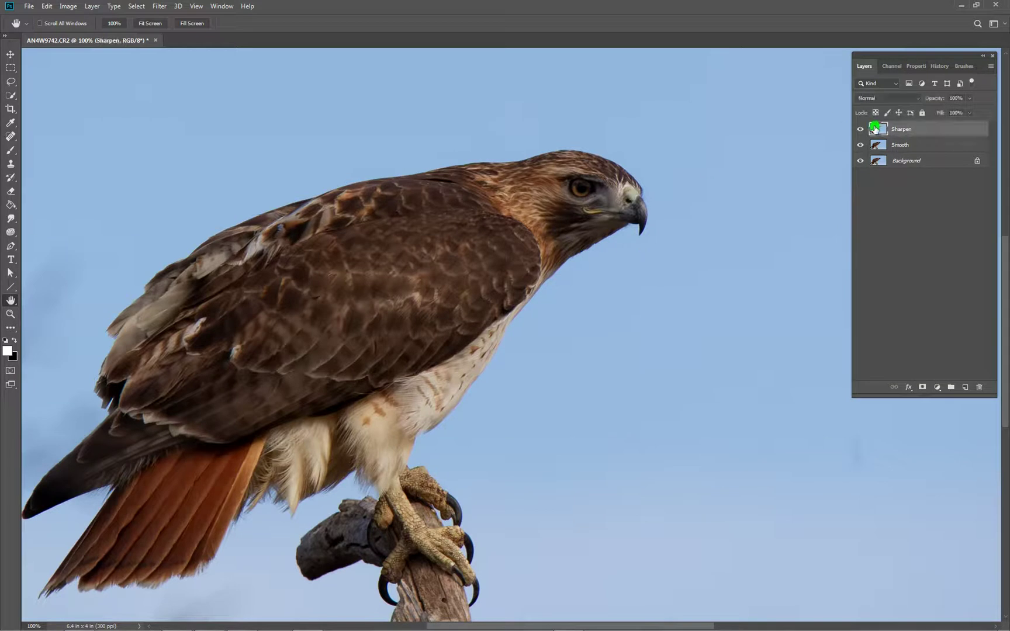
Open the Sharpen layer in Topaz Sharpen AI and decline the offered software update.
click(159, 7)
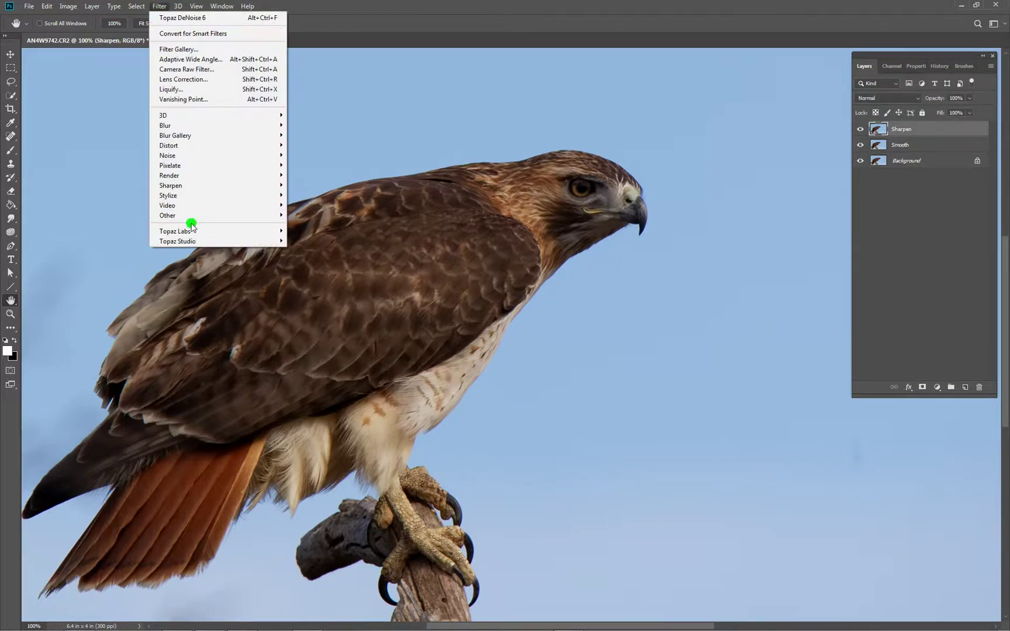
mouse_move(193, 234)
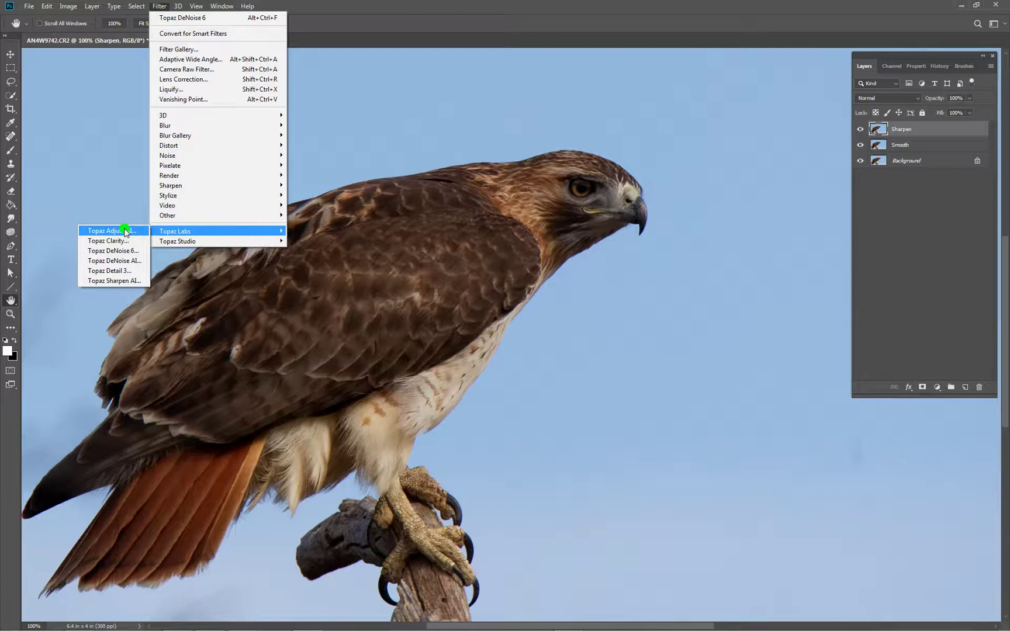
click(122, 281)
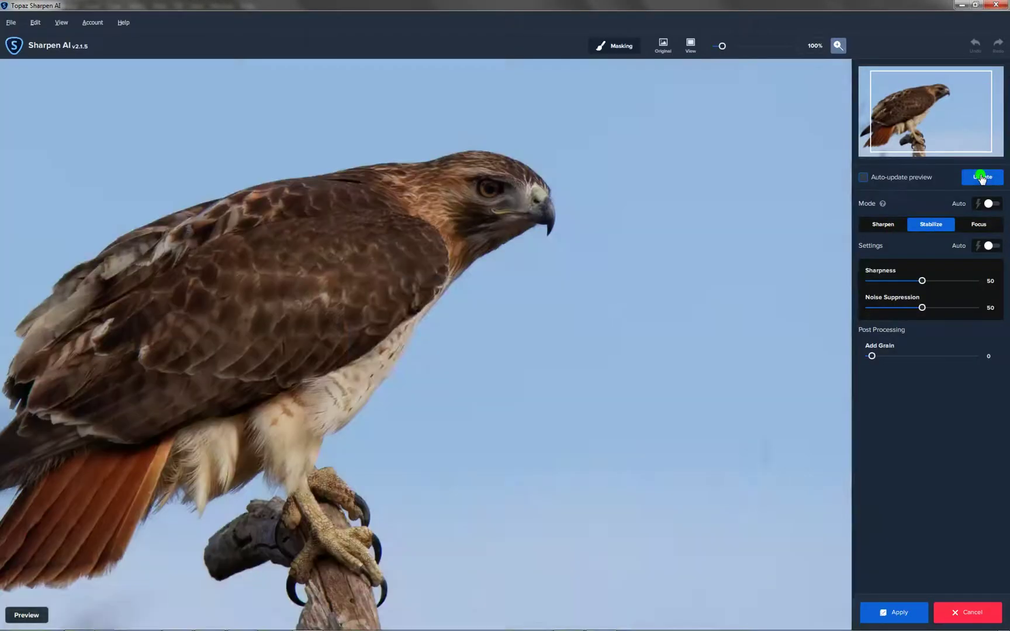
click(982, 177)
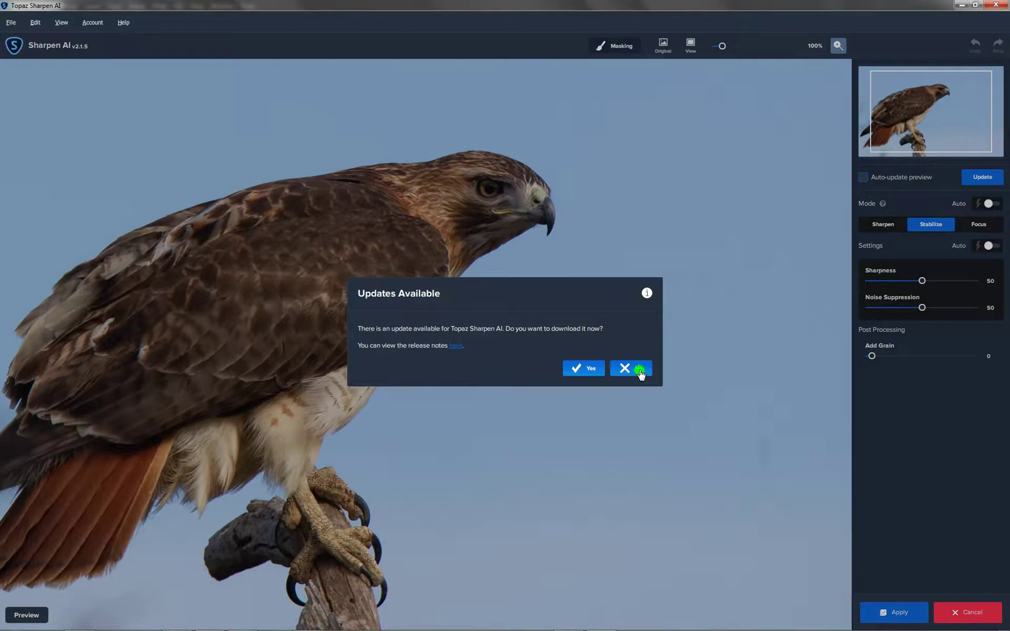
click(639, 370)
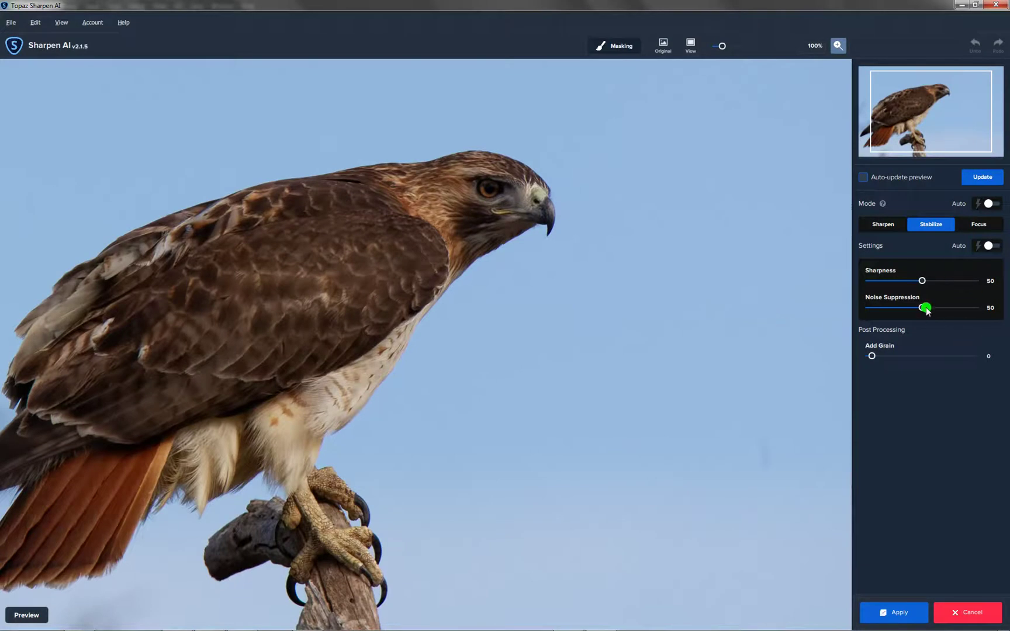
Set noise suppression to 13 and sharpness to 23 in Sharpen mode, and compare the refreshed preview with the original.
drag(922, 308, 885, 316)
drag(922, 281, 897, 289)
click(982, 177)
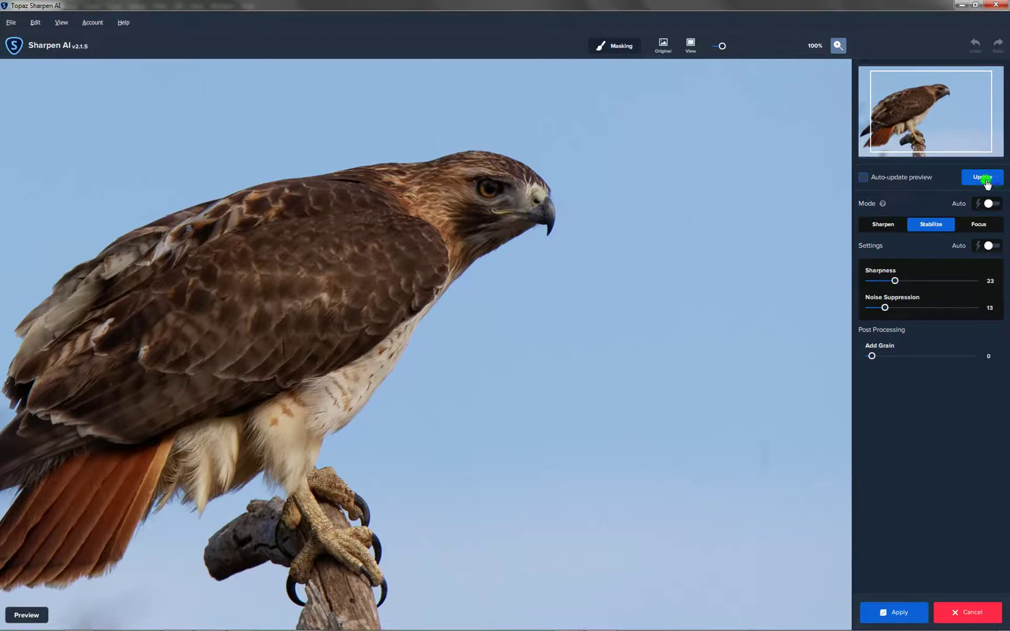
click(890, 226)
click(979, 181)
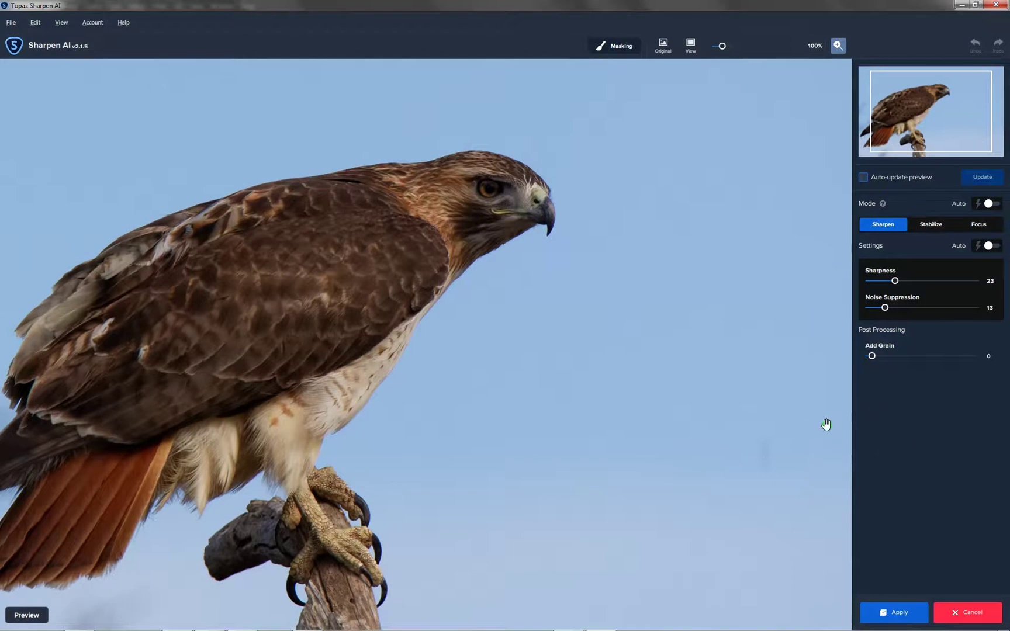
key(o)
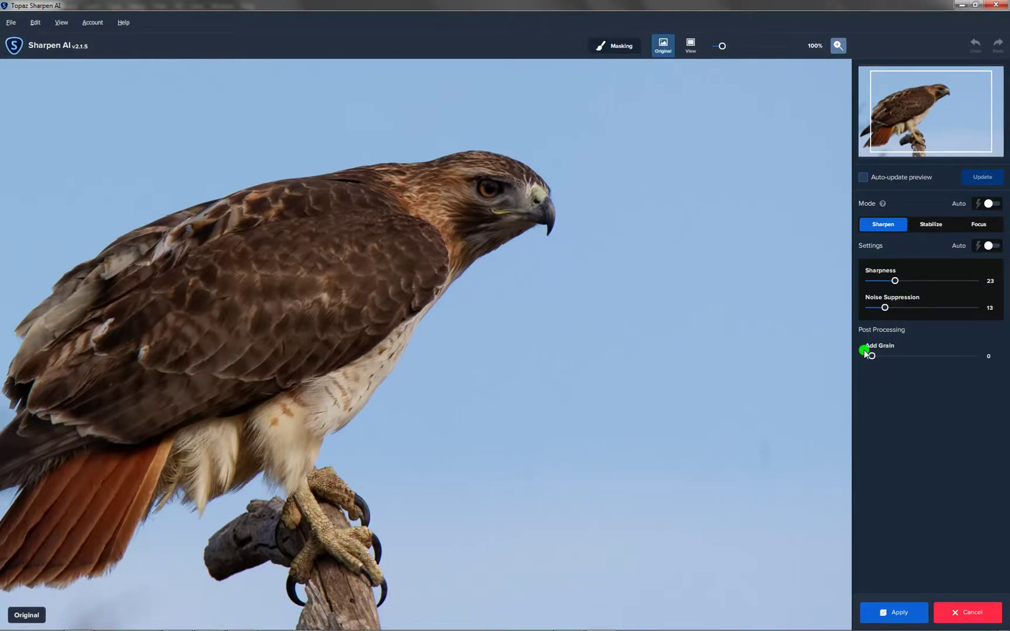
key(o)
key(o)
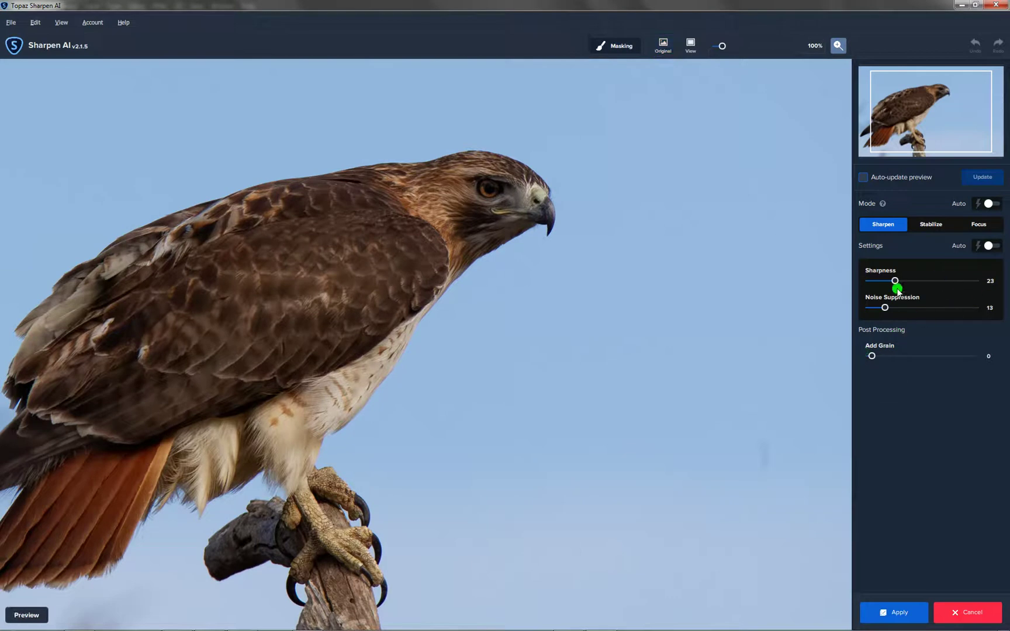
Raise the sharpness slightly above 23, refresh the preview, and compare the hawk's detail with the original.
drag(895, 280, 904, 286)
click(971, 179)
click(759, 358)
click(759, 358)
drag(318, 549, 455, 546)
drag(320, 548, 329, 551)
click(447, 340)
click(685, 275)
Raise the sharpness to 40, compare the updated preview with the original, and apply the sharpening.
drag(904, 282, 914, 283)
click(982, 178)
click(508, 339)
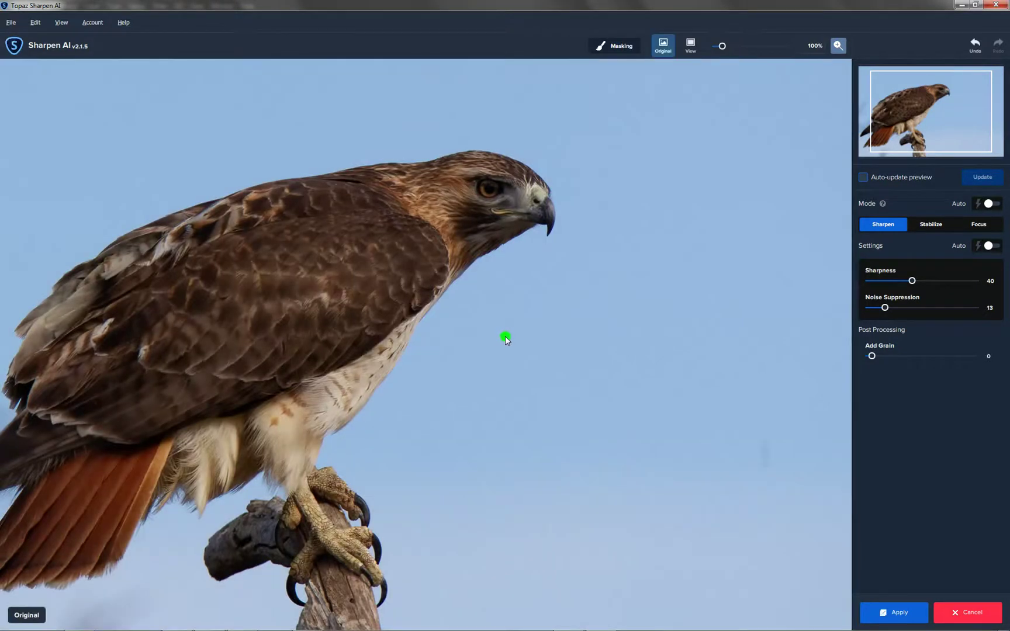
click(507, 339)
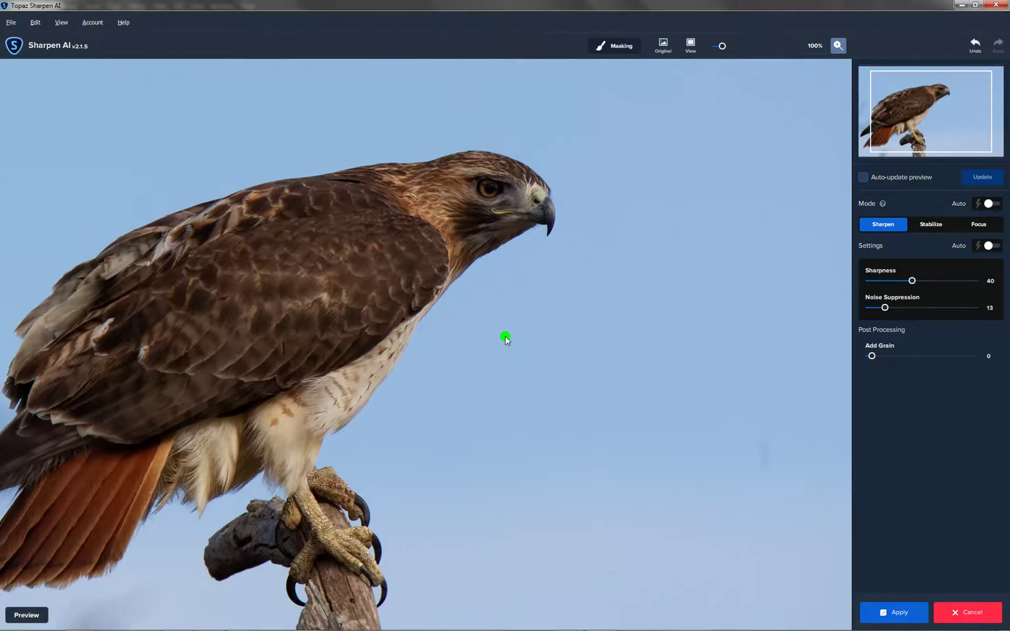
click(507, 338)
click(506, 338)
click(506, 339)
click(902, 614)
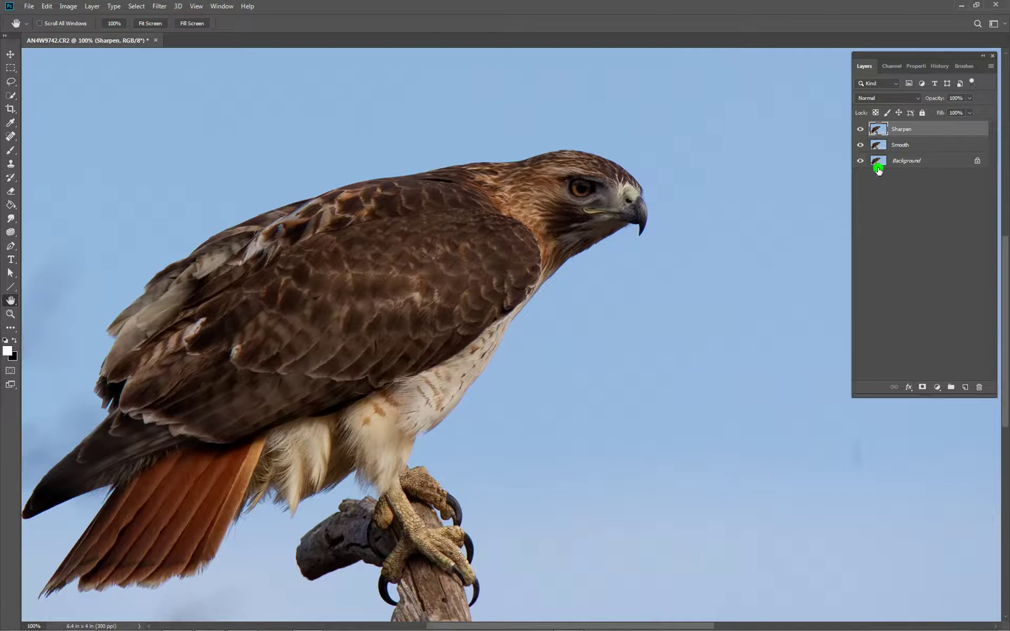
Compare the processed layers with the background alone, and view the image with and without the Sharpen layer.
alt+click(860, 161)
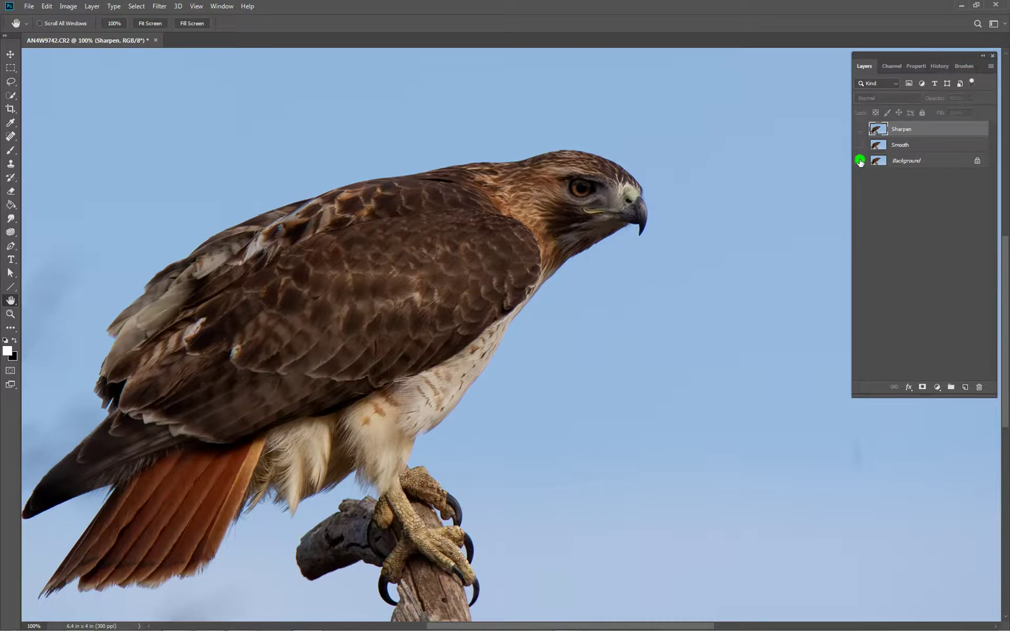
alt+click(860, 162)
alt+click(860, 161)
alt+click(860, 161)
alt+click(860, 162)
alt+click(860, 161)
alt+click(860, 162)
alt+click(860, 161)
alt+click(860, 161)
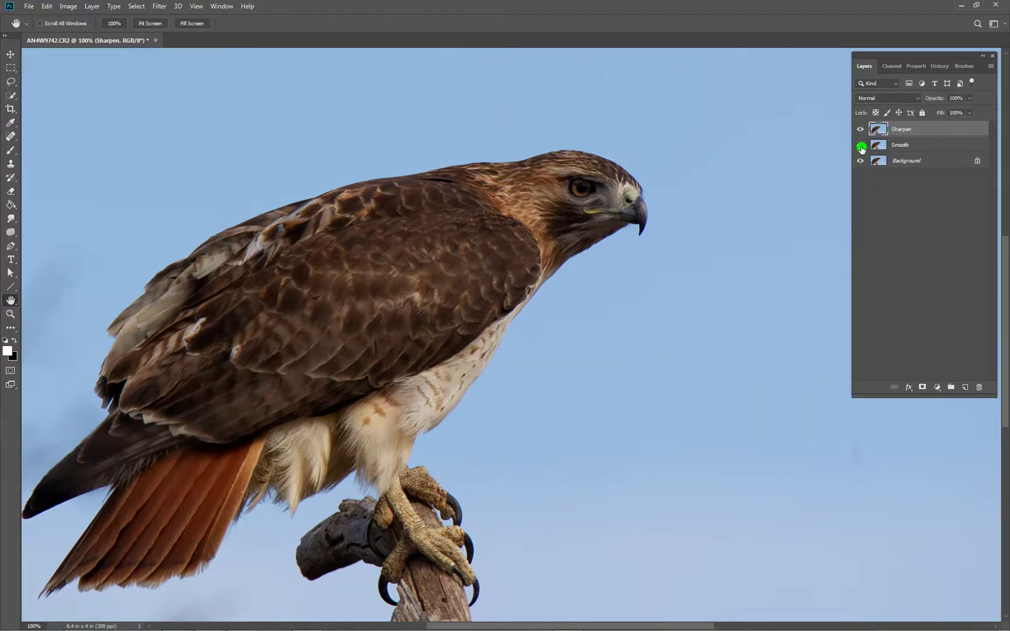
click(861, 130)
click(861, 131)
Remove the faint dark smudge from the sky ahead of the hawk with a 125 px Clone Stamp at 50% opacity.
key(s)
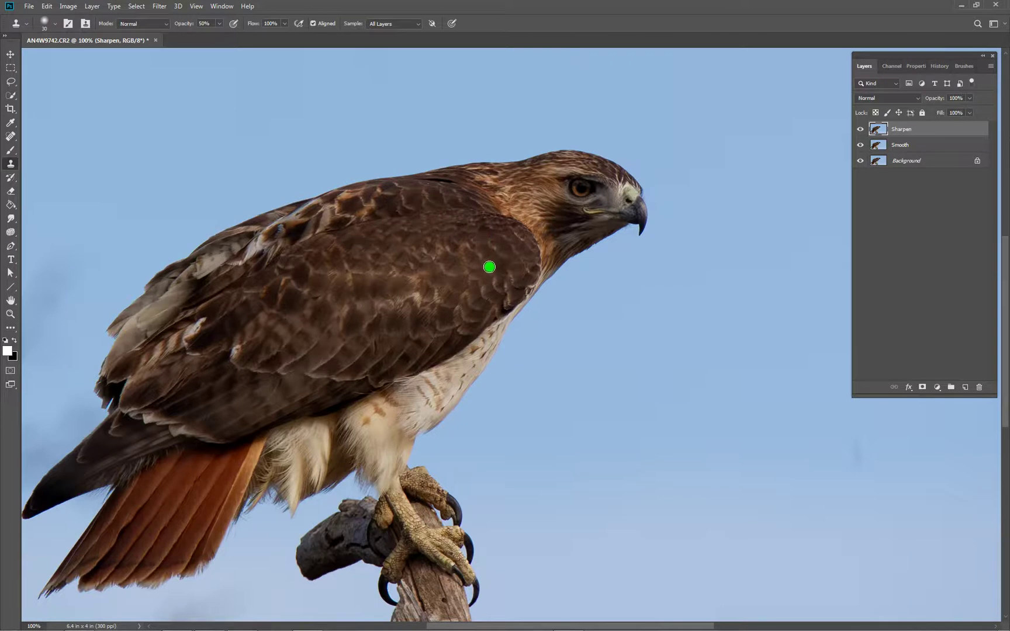
key(bracketright)
key(bracketright)
key(bracketright)
key(bracketright)
drag(676, 397, 438, 370)
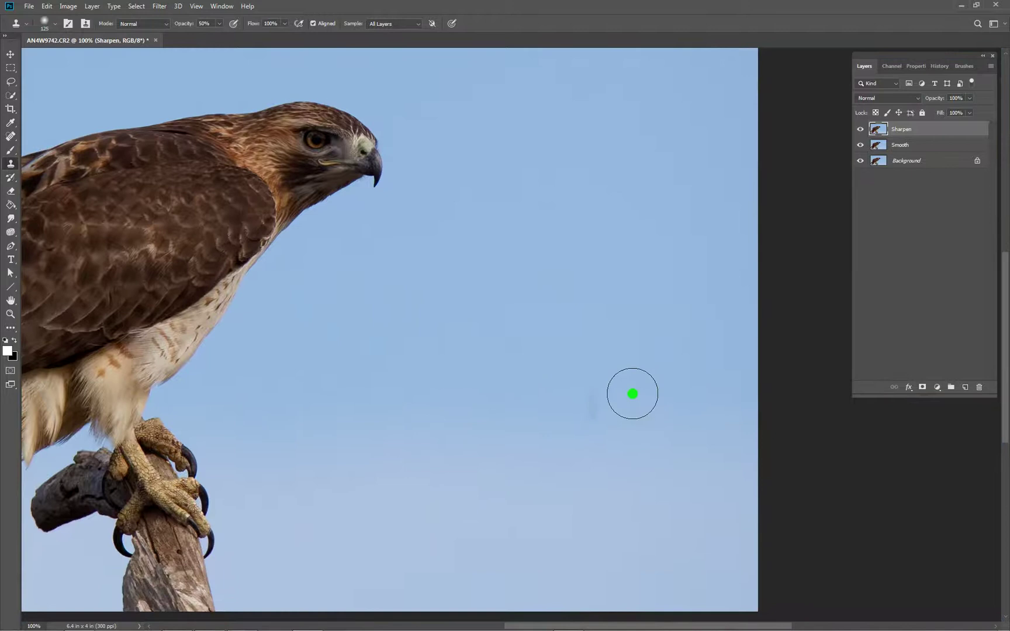
alt+click(629, 388)
click(597, 400)
key(h)
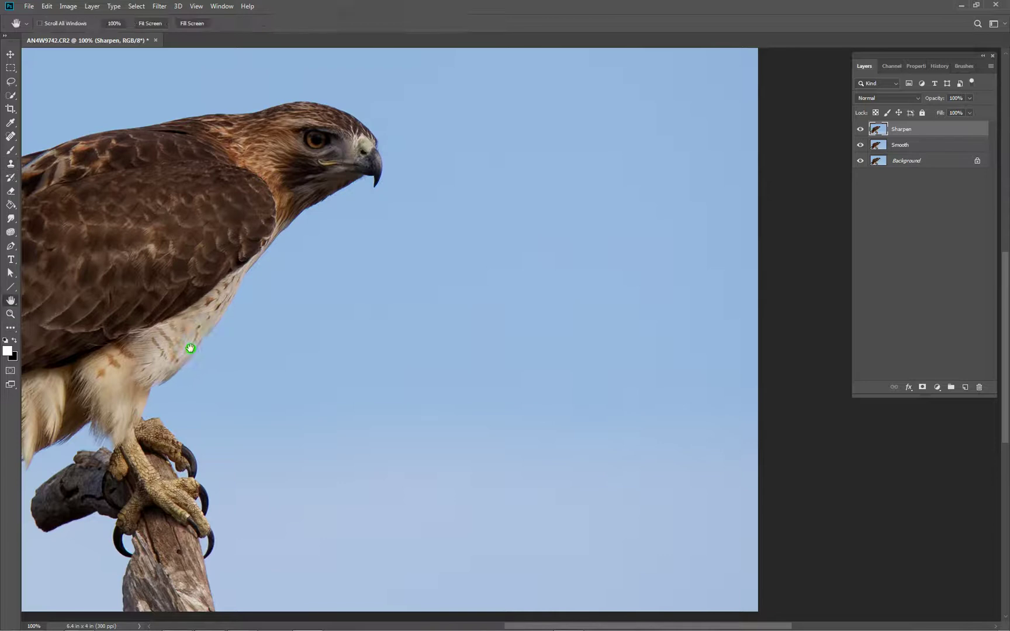
drag(349, 292, 467, 366)
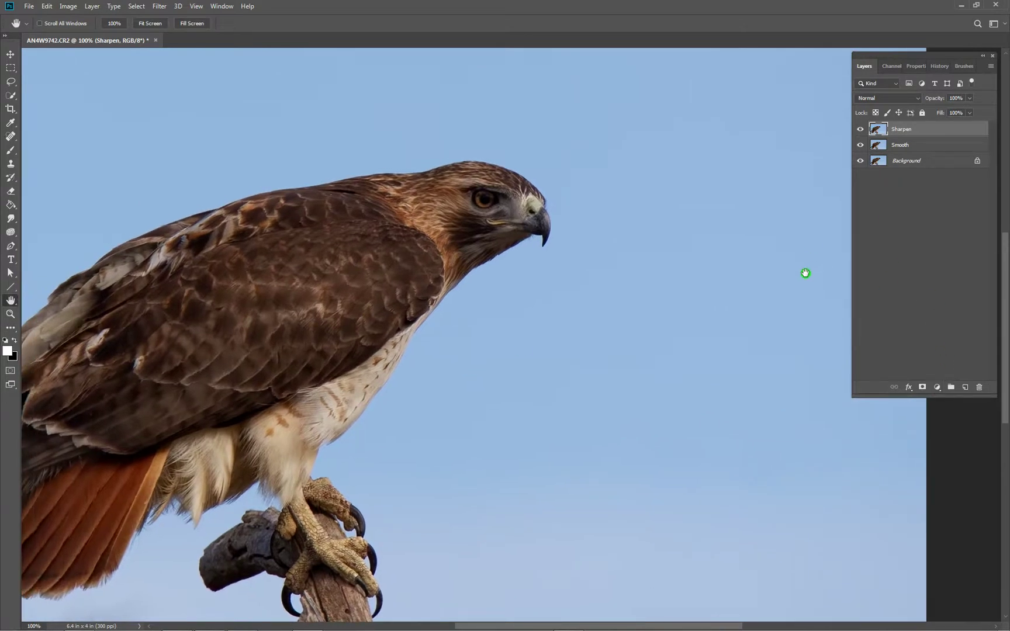
Save the layered image as the Photoshop file "AN4W9742 redtailhawk" in the DONE folder.
key(ctrl+shift+s)
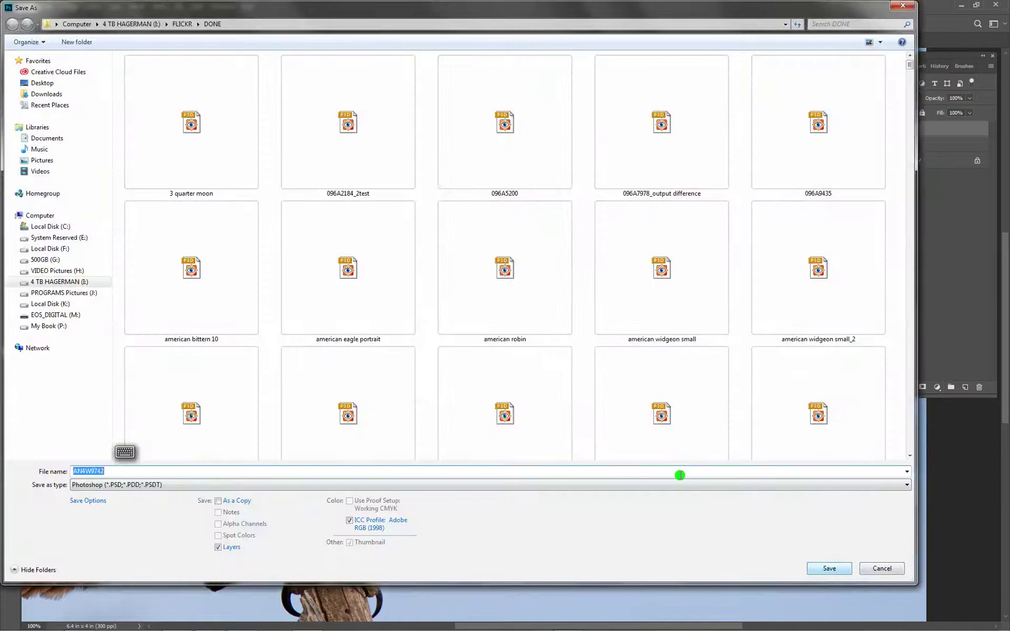
click(113, 471)
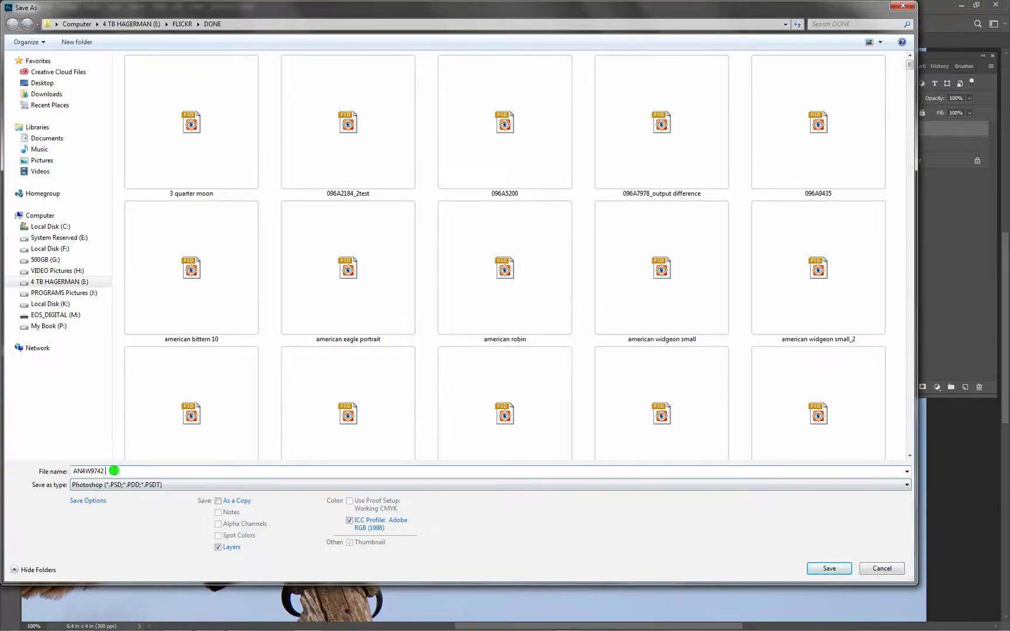
text(redtailhawk)
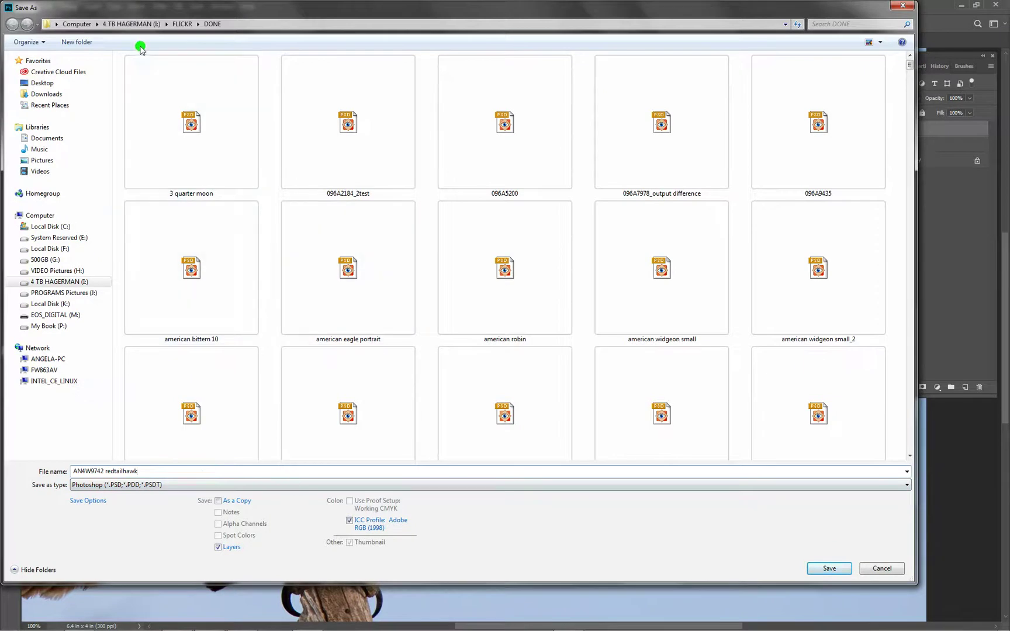
click(836, 569)
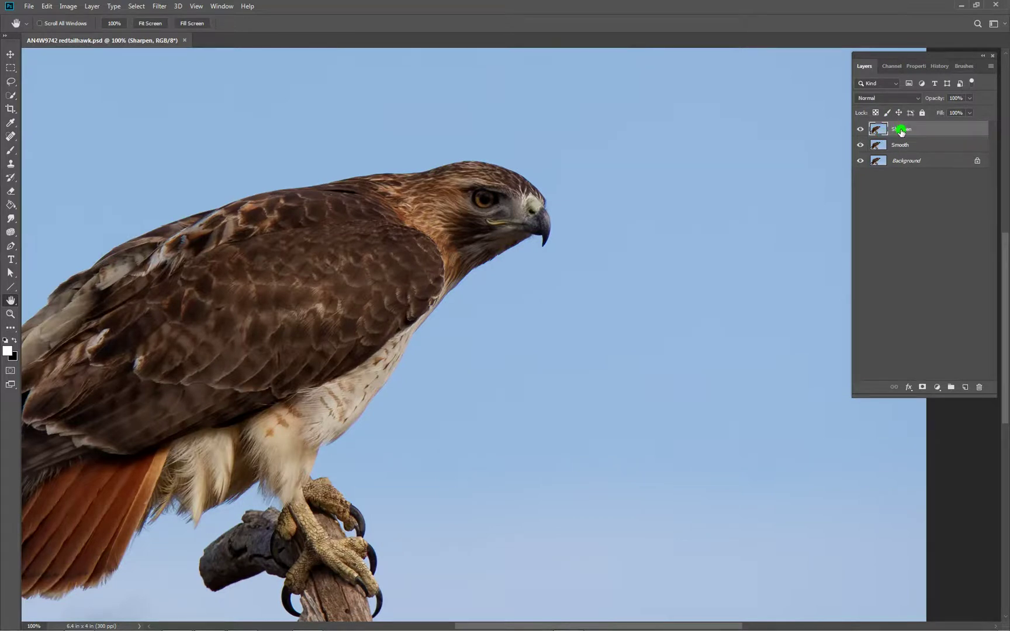
Add a Threshold adjustment layer above the Sharpen layer and lower its level to 13 to isolate the darkest areas.
click(939, 388)
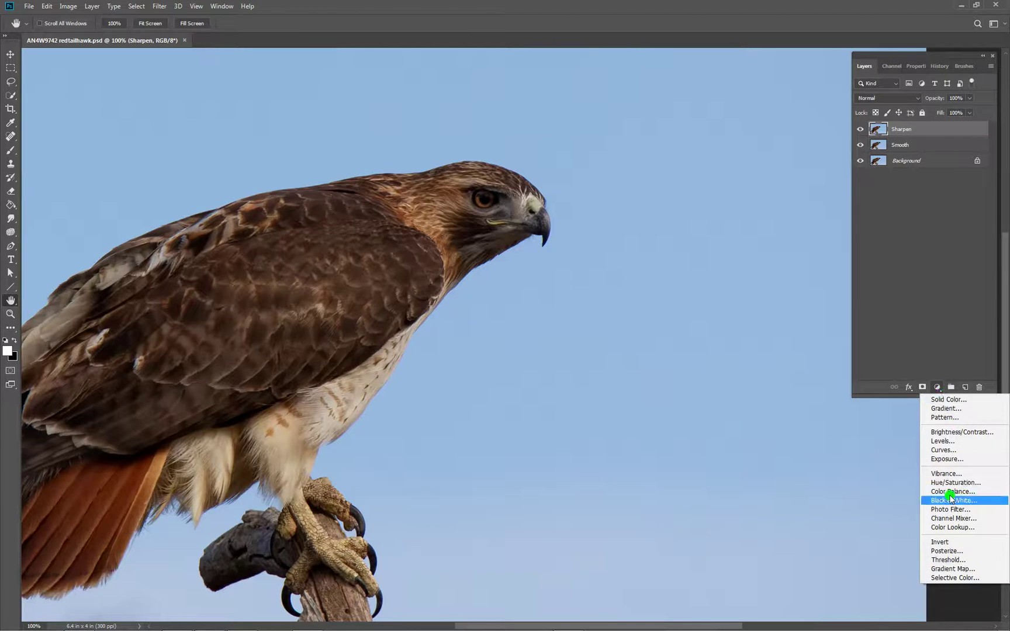
click(948, 562)
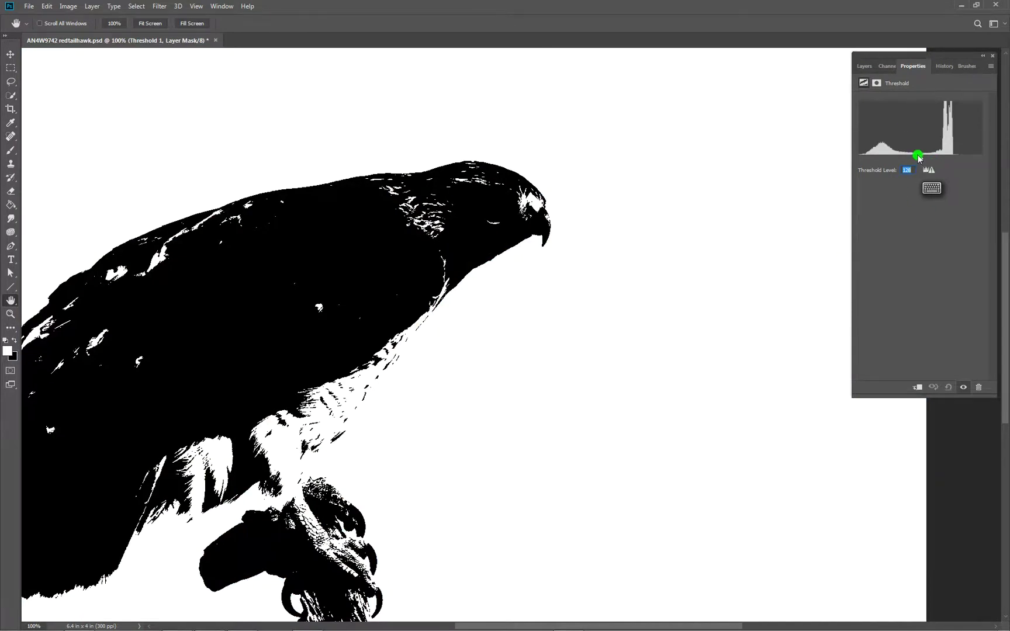
text(131)
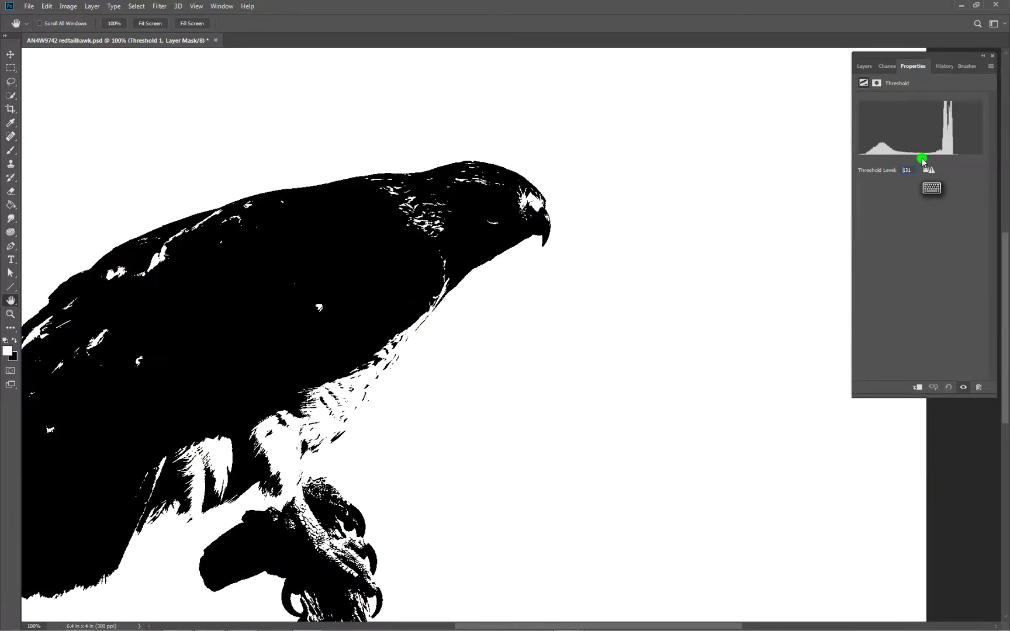
drag(922, 158, 874, 163)
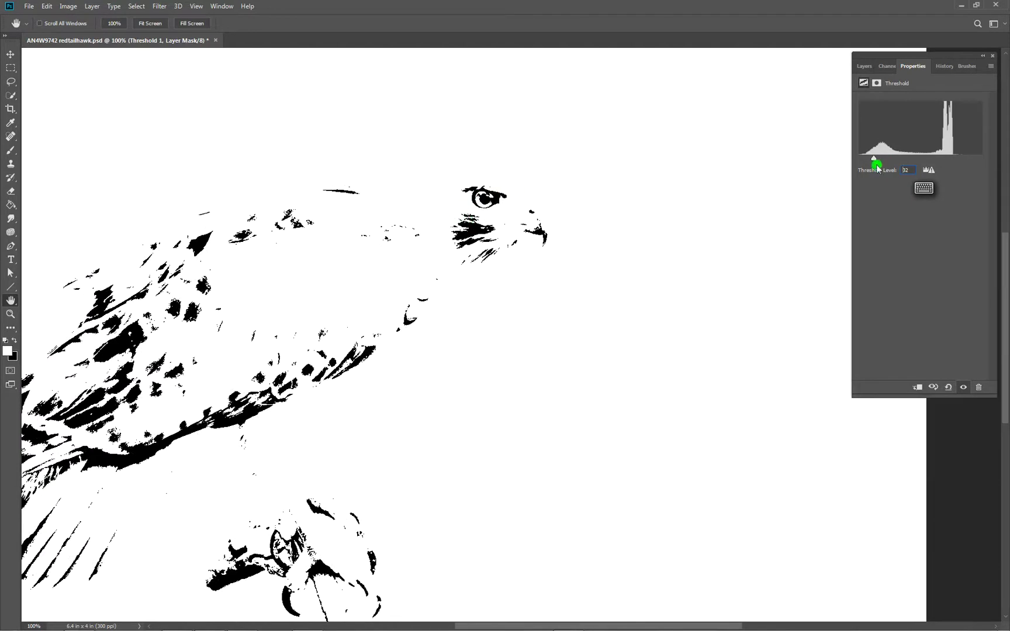
mouse_move(876, 163)
mouse_down()
mouse_move(963, 161)
mouse_move(865, 169)
mouse_up()
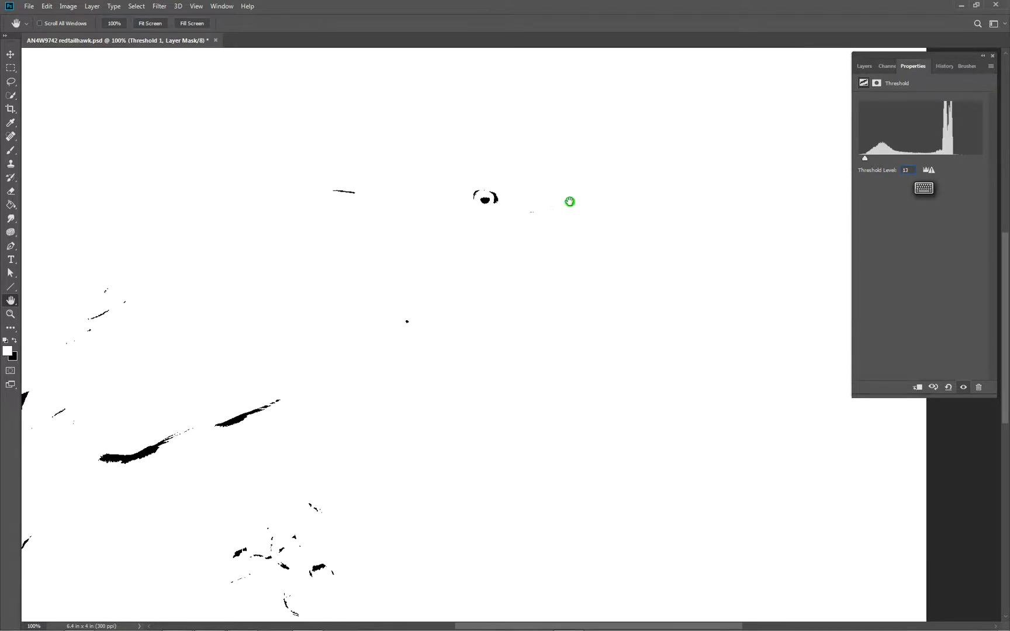
Place a color sample point on the black of the hawk's pupil, and dock the Info readout with the layer controls.
click(11, 125)
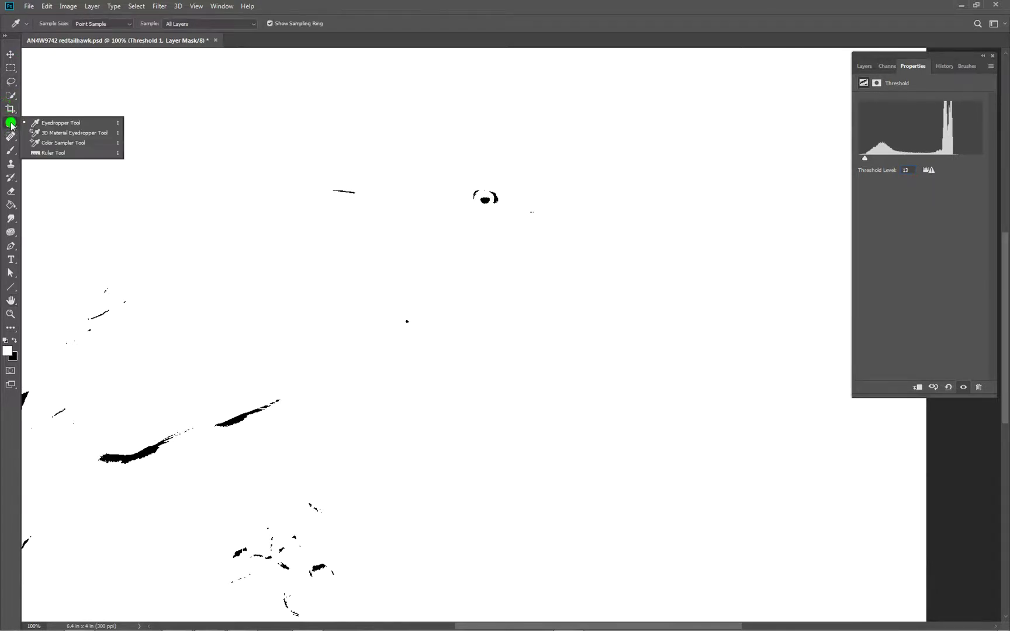
click(49, 121)
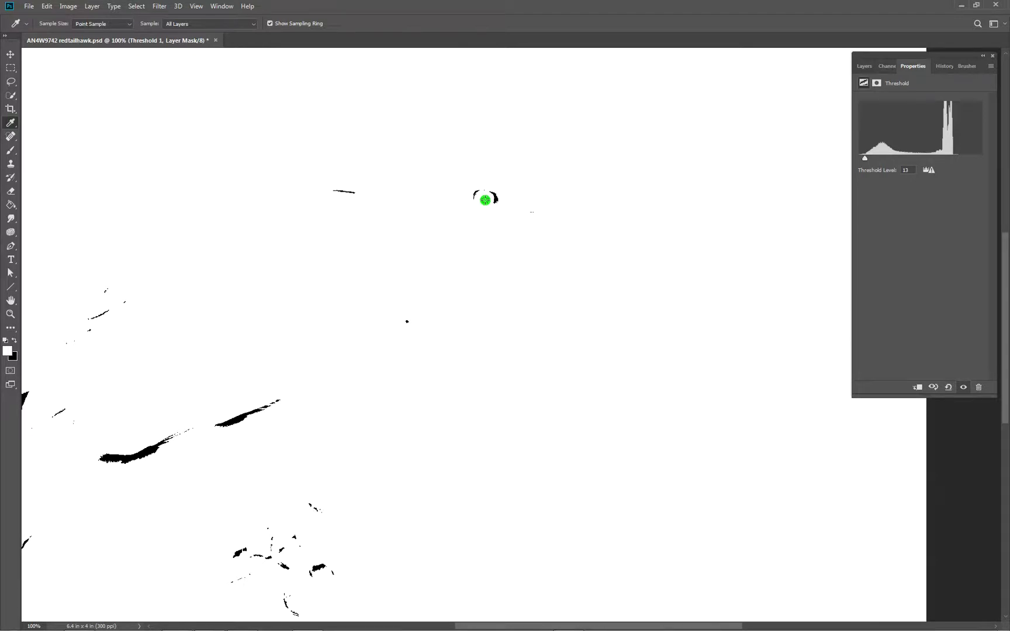
key(F8)
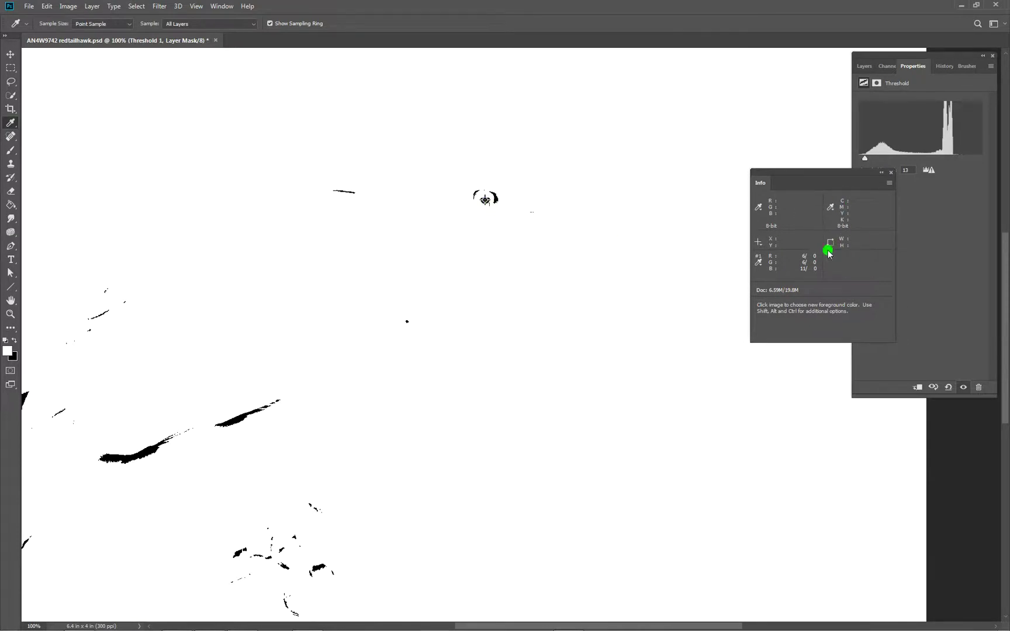
drag(825, 171, 746, 65)
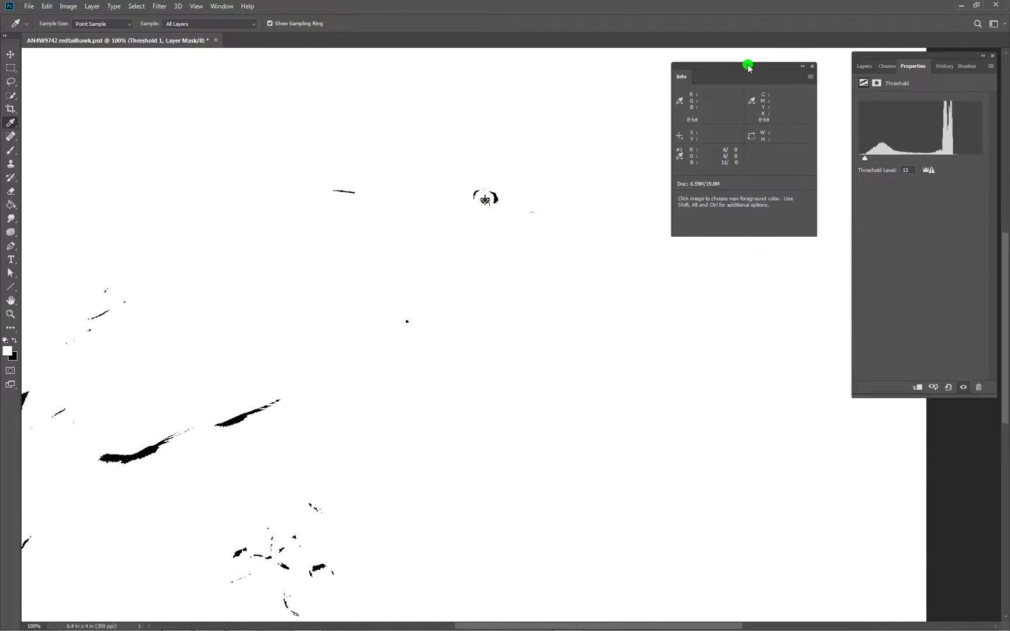
drag(684, 76, 971, 66)
click(865, 67)
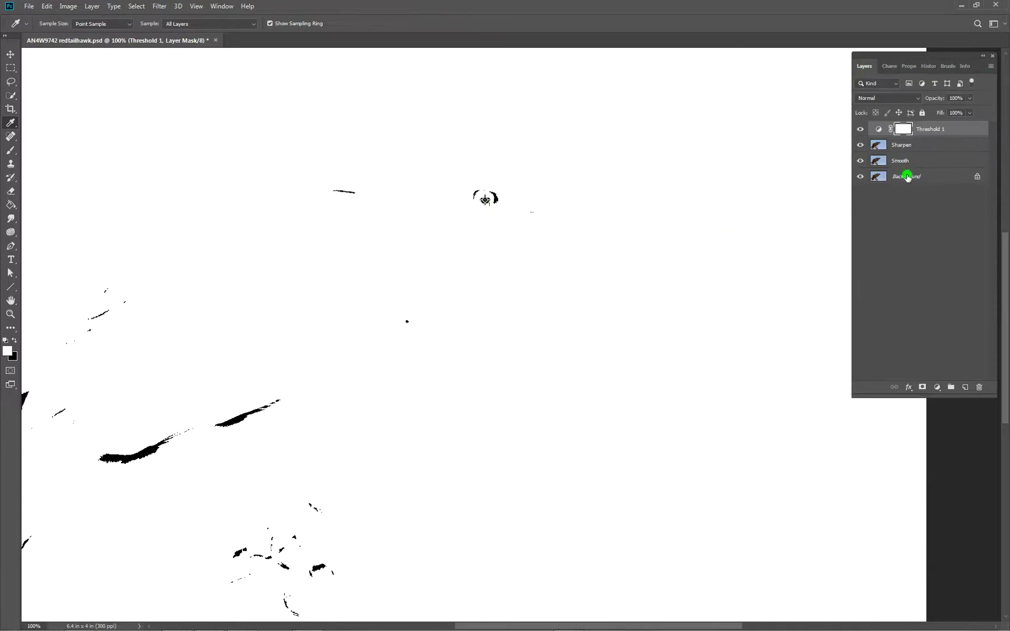
Raise the Threshold level to 191 and place a second color sample point on the bright sky beside the hawk's talons.
click(877, 130)
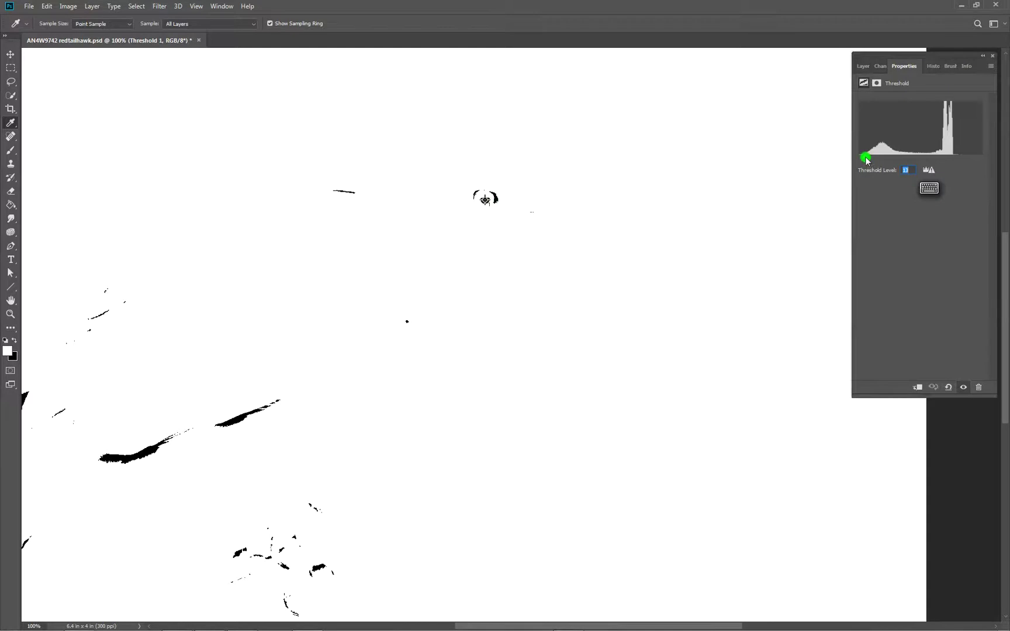
click(865, 66)
click(898, 231)
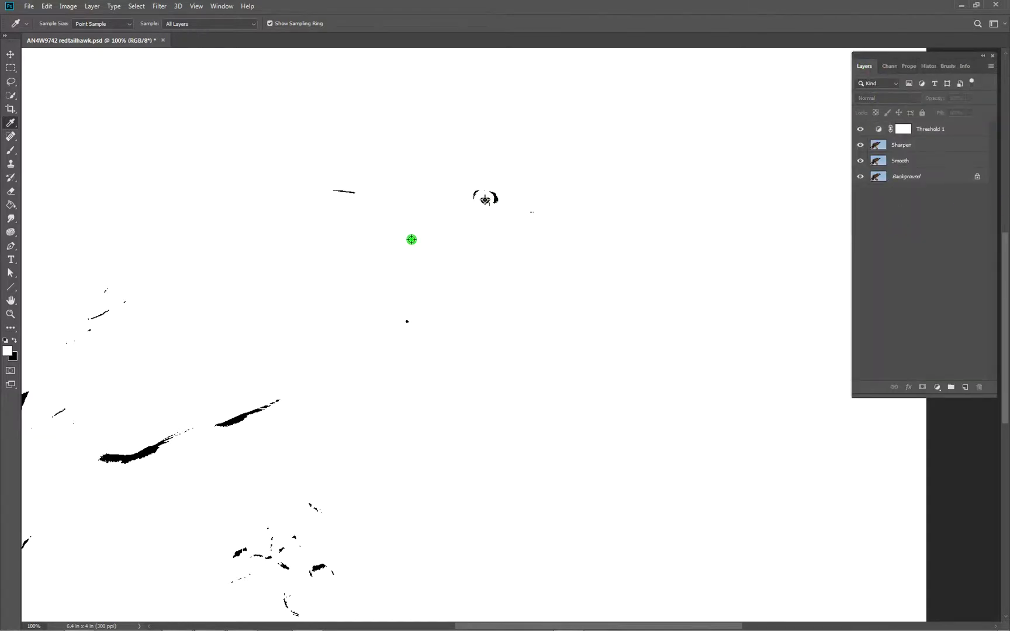
double_click(881, 129)
click(867, 159)
drag(868, 162, 952, 160)
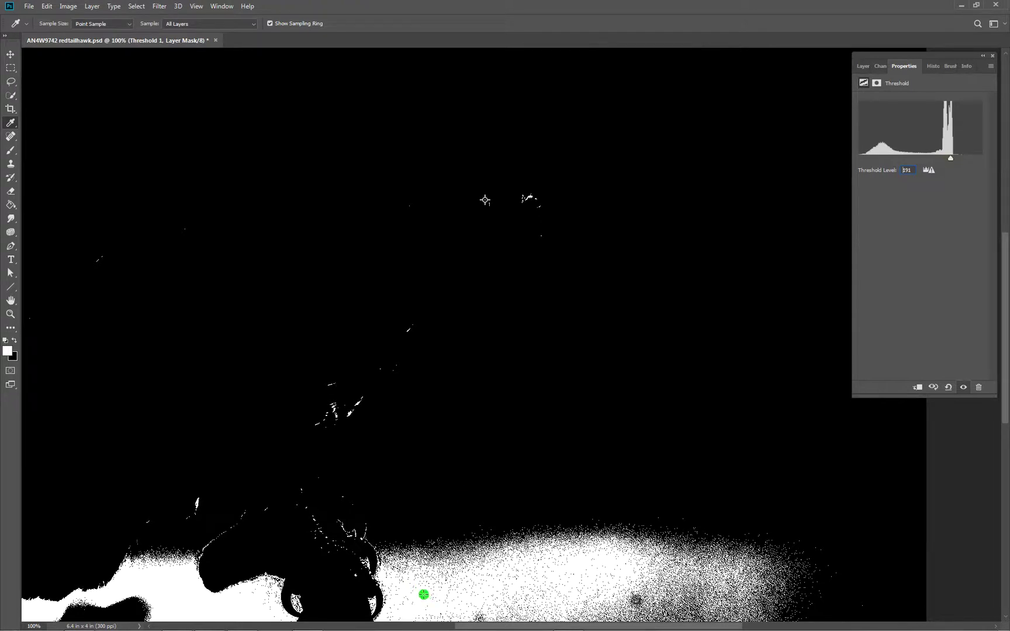
shift+click(424, 593)
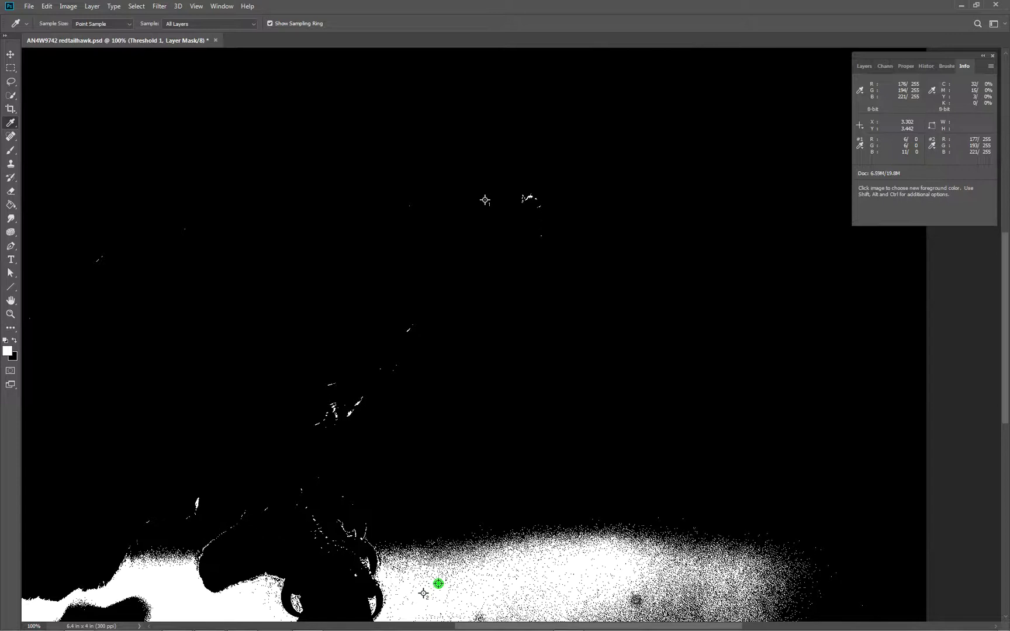
Delete the Threshold adjustment layer.
click(864, 66)
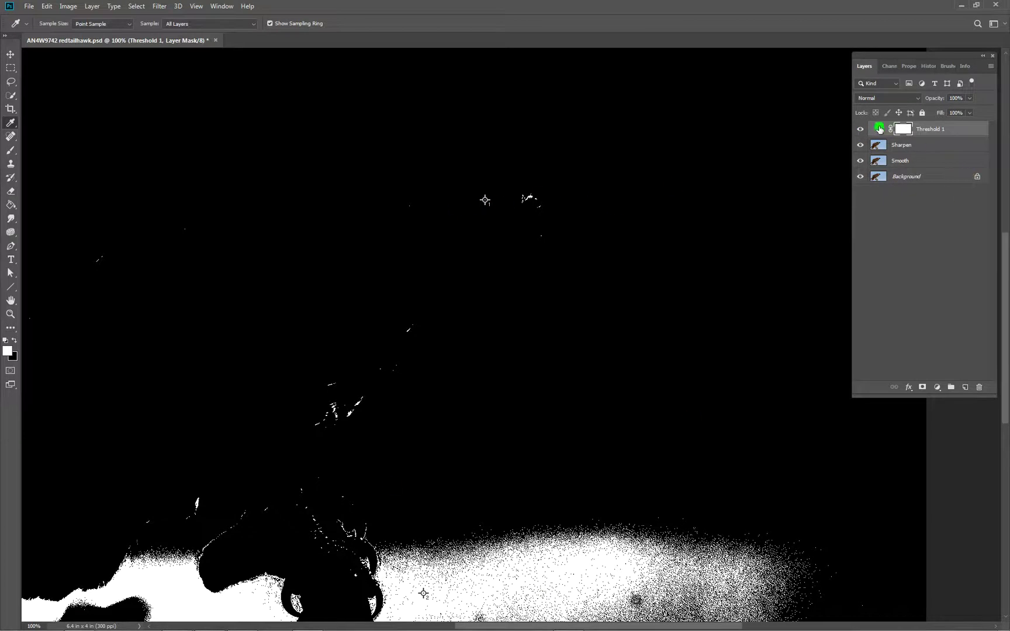
drag(880, 129, 983, 387)
drag(980, 389, 980, 389)
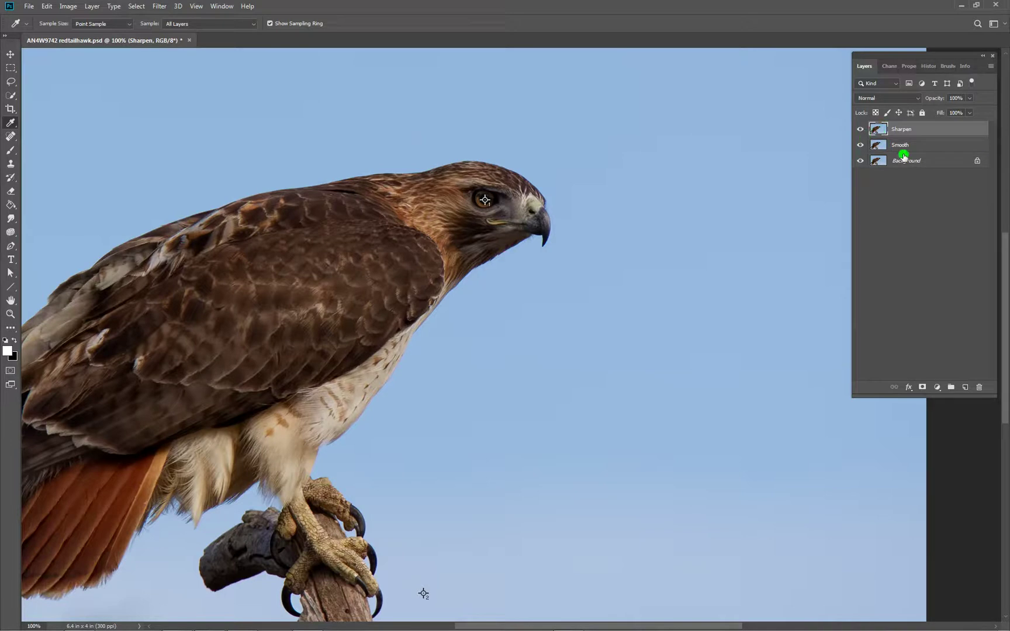
Add a Curves adjustment layer, setting its black point at the pupil sample and its white point at the sky sample beside the talons.
click(936, 388)
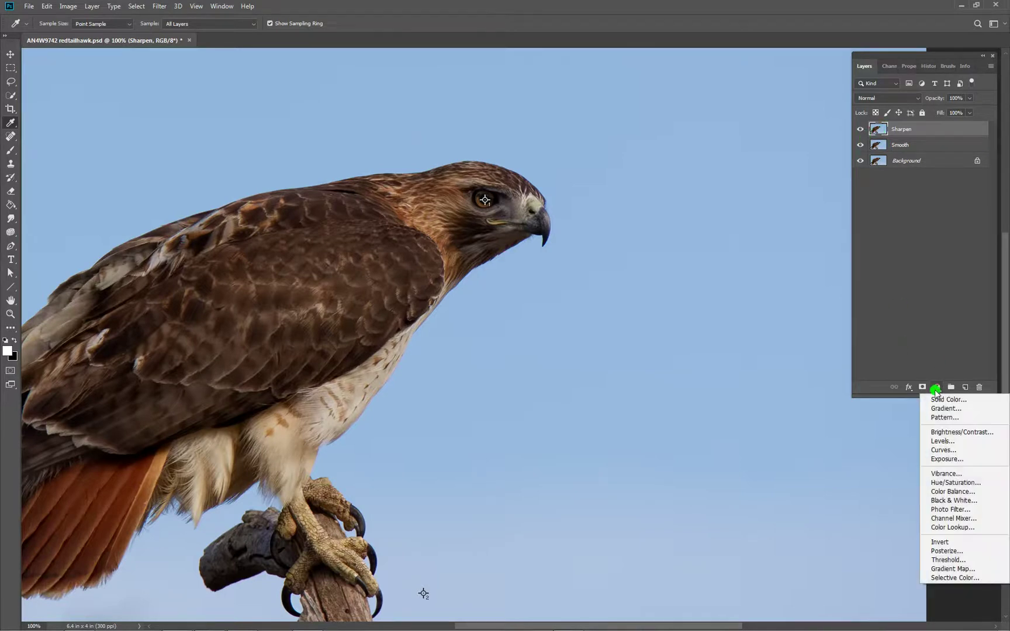
click(942, 450)
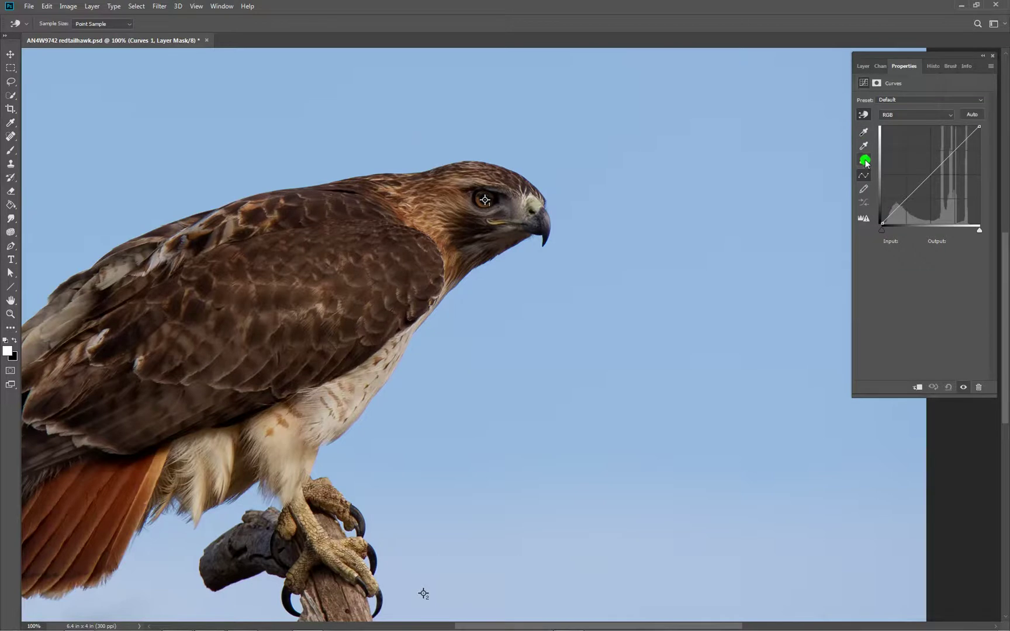
mouse_move(883, 224)
mouse_down()
mouse_move(893, 228)
mouse_move(886, 171)
mouse_move(873, 232)
mouse_up()
click(867, 132)
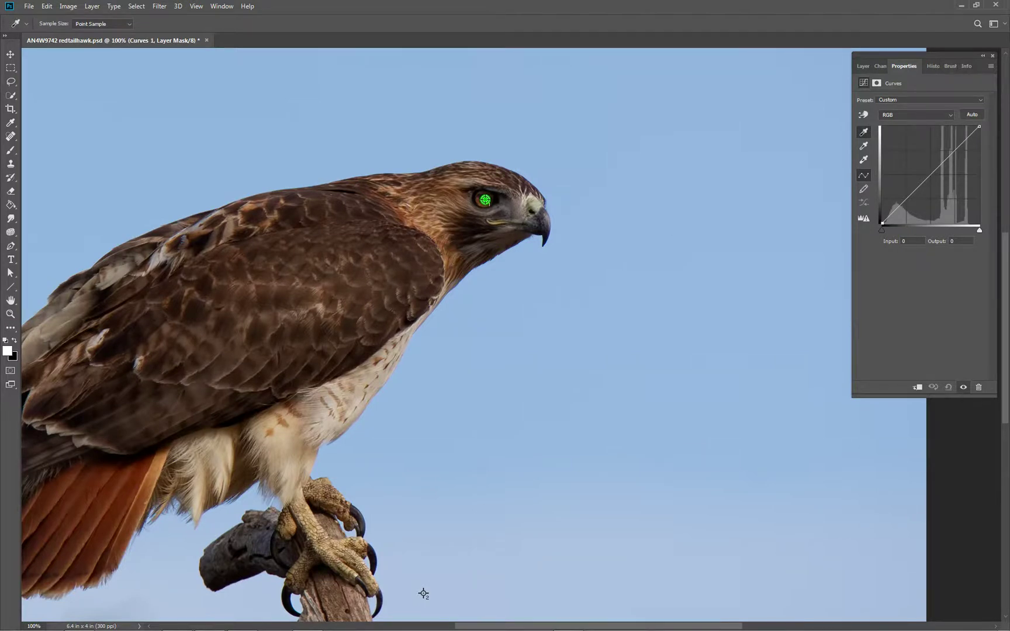
click(635, 209)
click(865, 160)
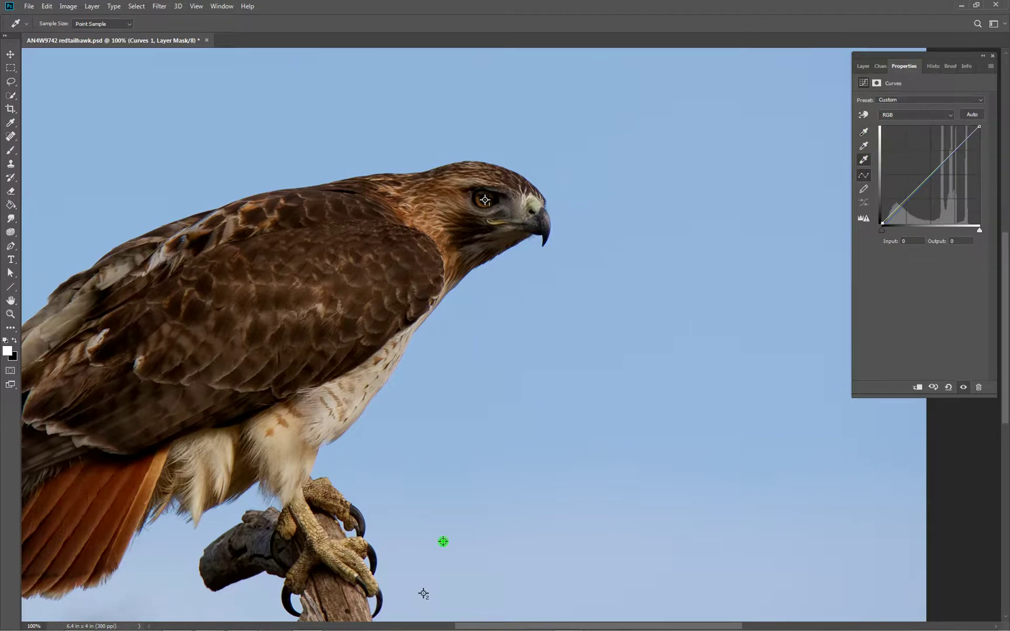
click(424, 594)
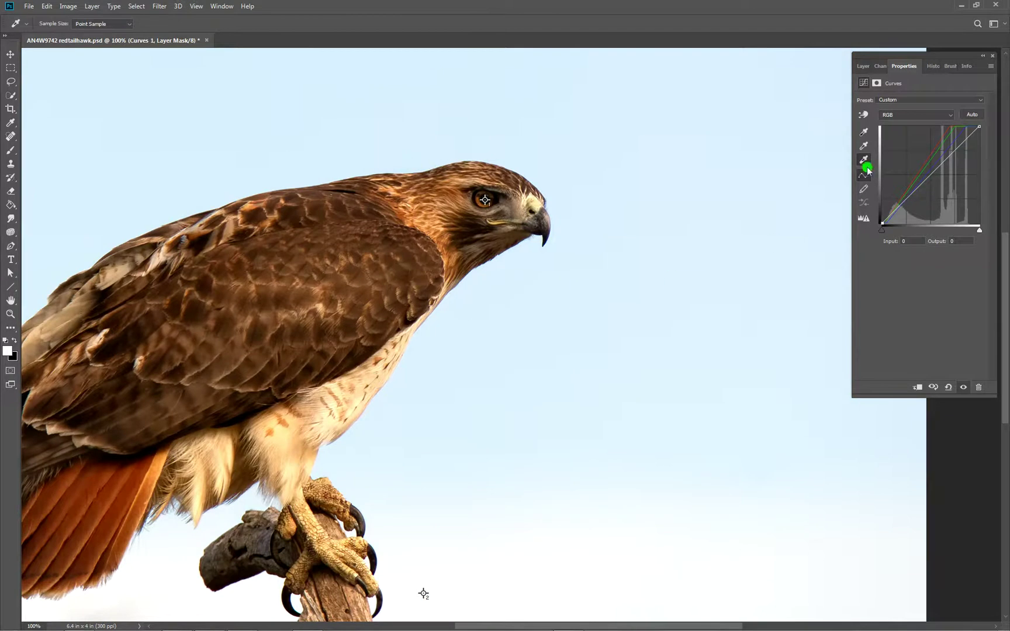
Set the Curves gray point on the neutral gray wood of the branch stub beside the hawk's foot.
click(864, 144)
drag(295, 379, 313, 404)
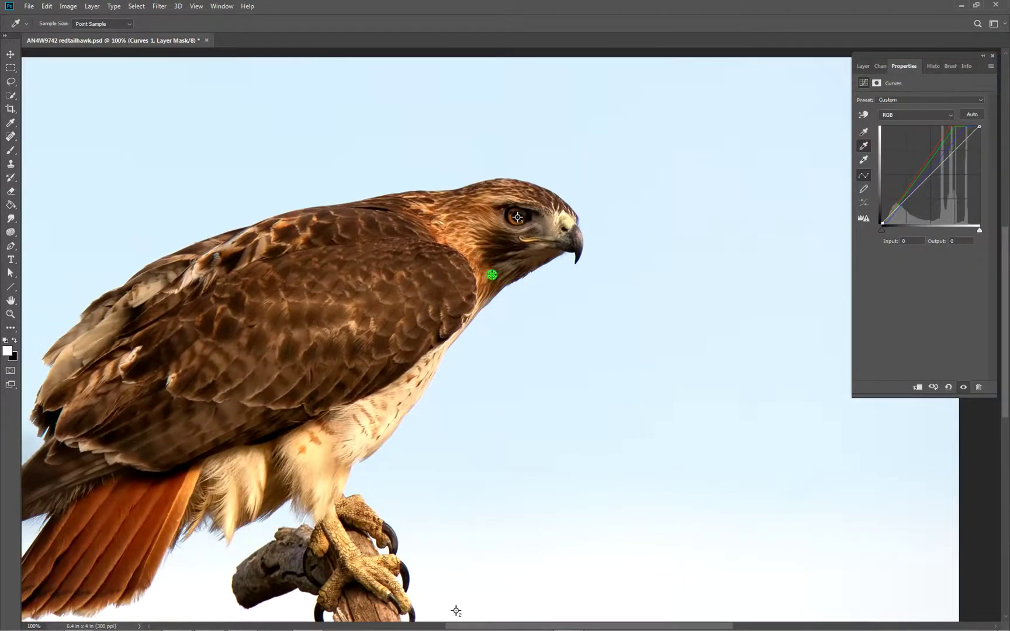
drag(361, 479, 494, 262)
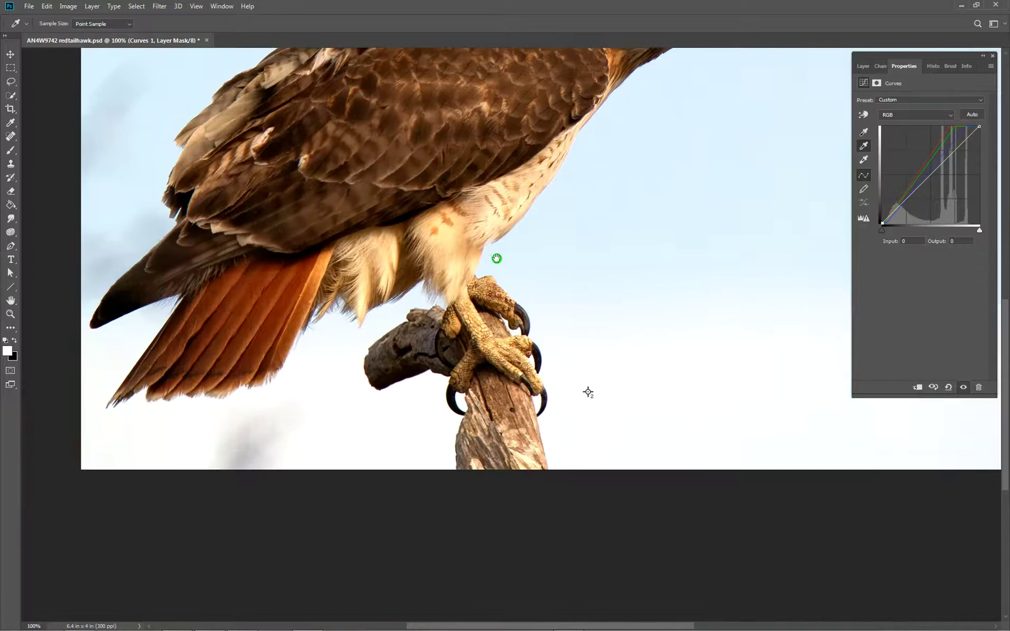
ctrl+click(432, 338)
ctrl+click(430, 322)
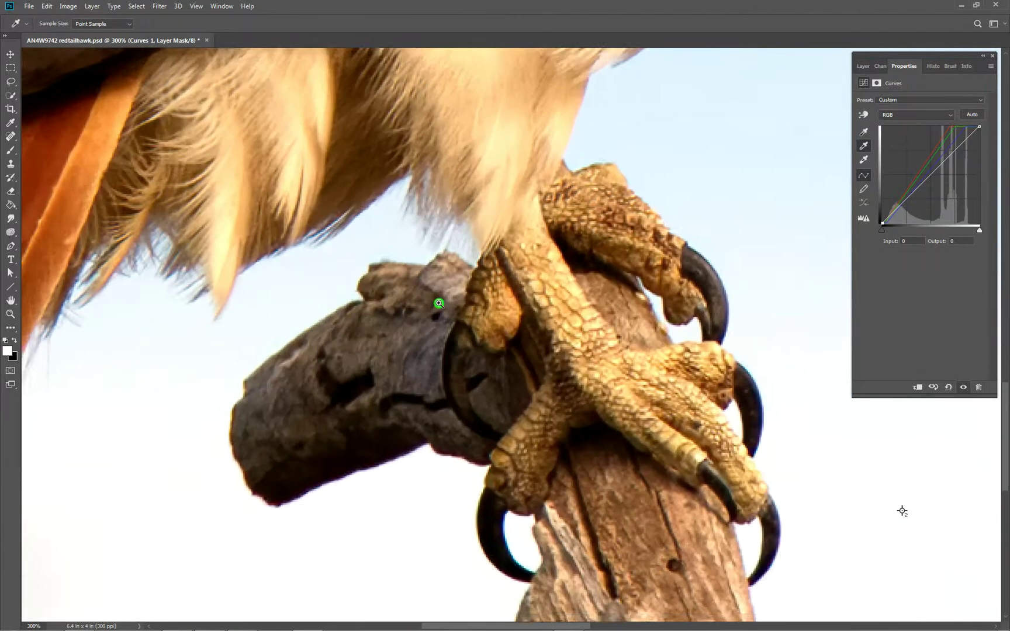
ctrl+click(442, 298)
ctrl+click(445, 291)
ctrl+click(432, 331)
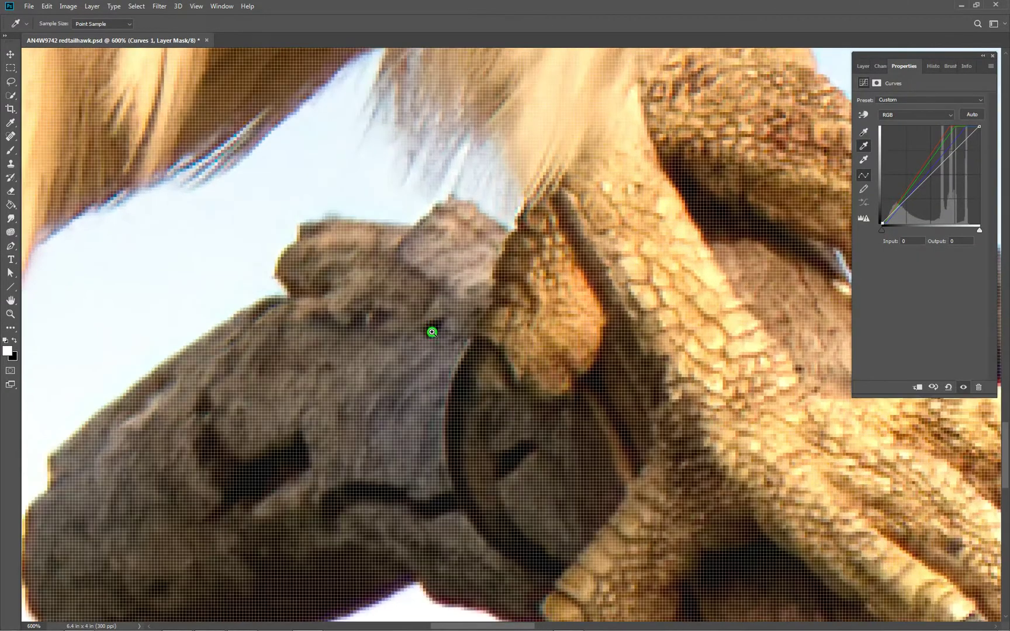
ctrl+click(432, 332)
ctrl+click(431, 331)
ctrl+click(436, 343)
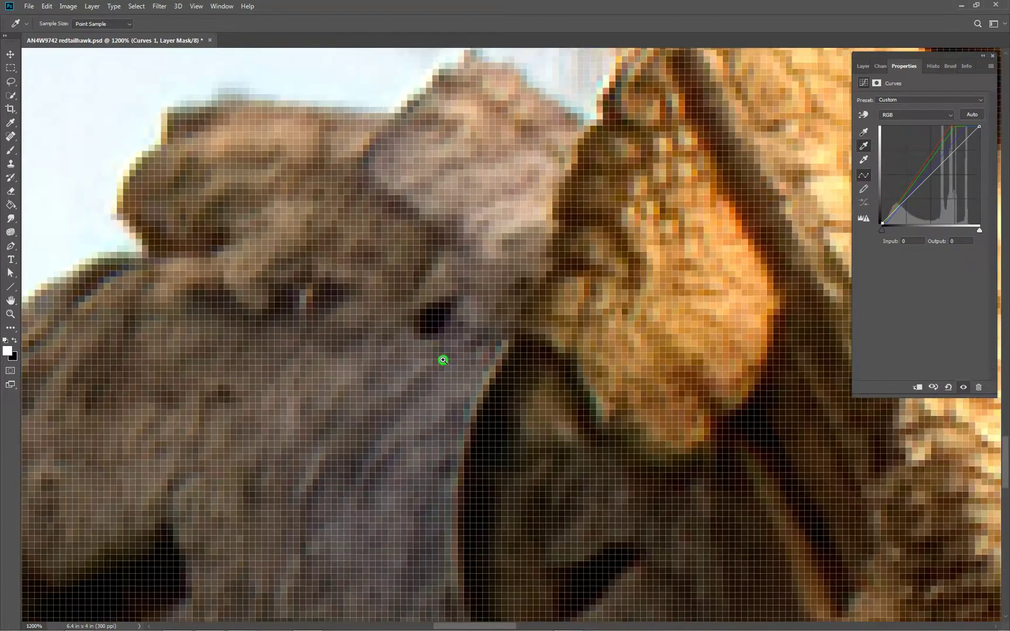
ctrl+click(425, 413)
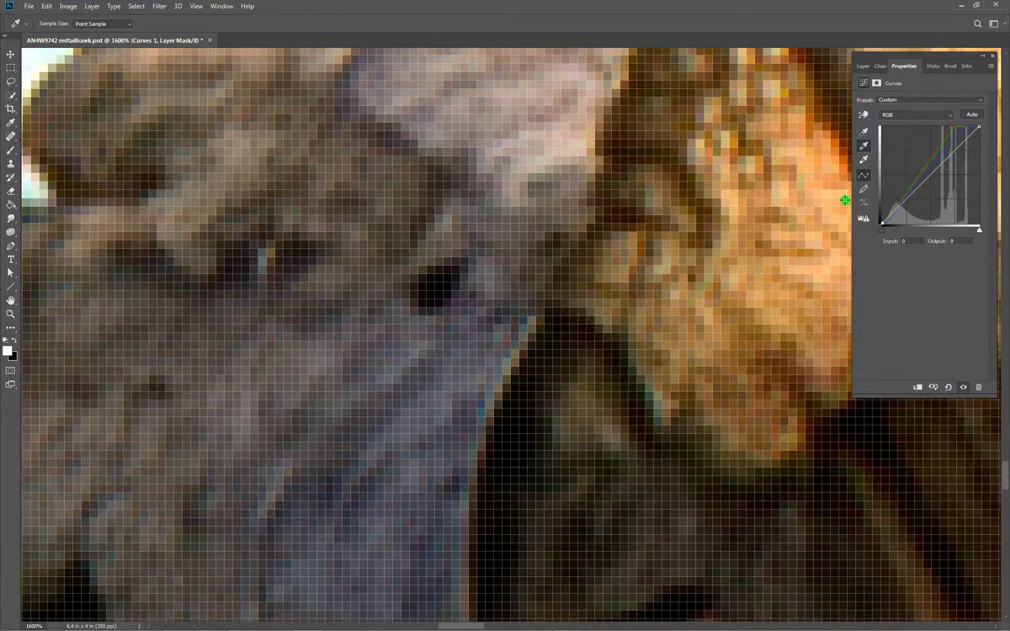
Compare the whole hawk image with and without the Curves adjustment.
scroll(570, 294, down, 2)
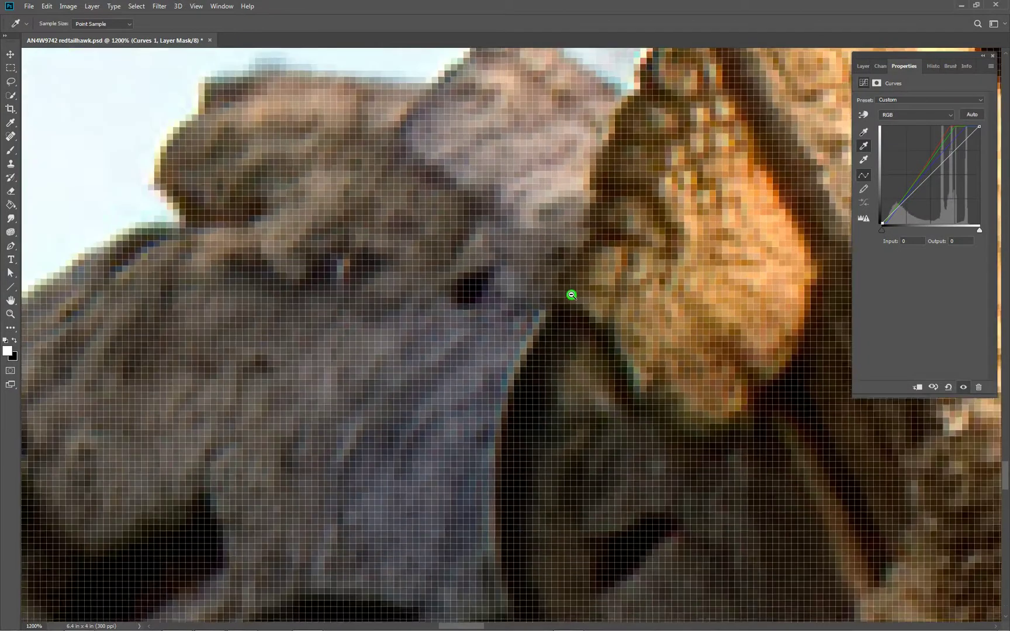
scroll(550, 298, down, 4)
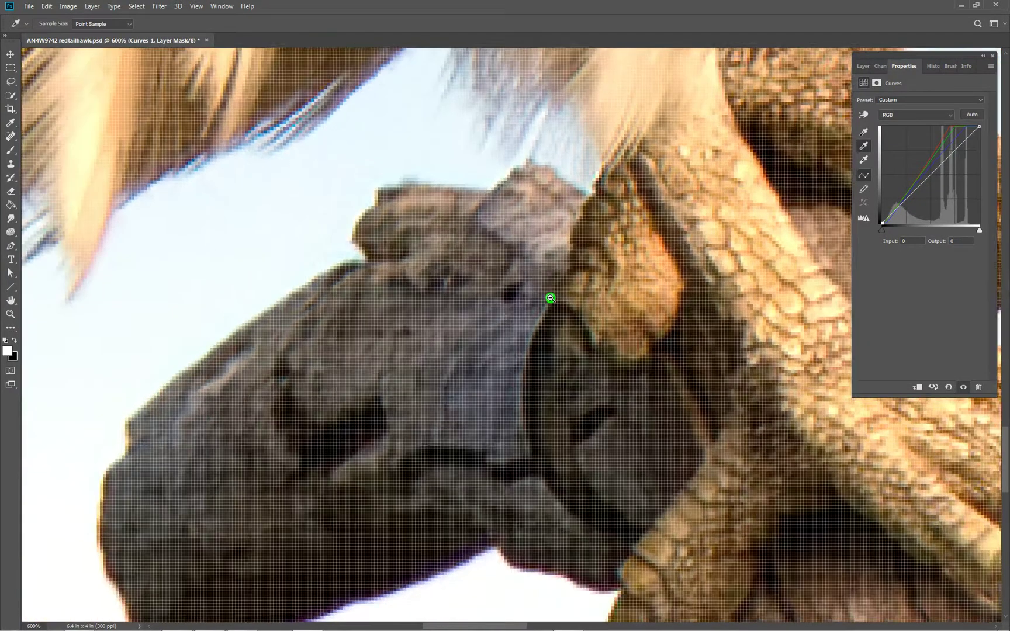
scroll(550, 298, down, 4)
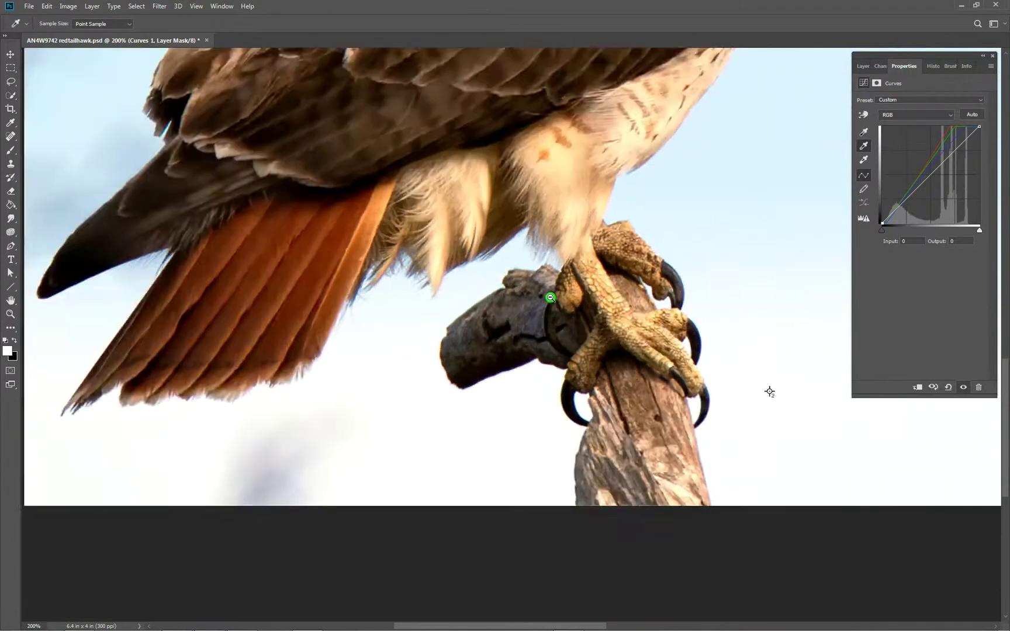
scroll(550, 298, down, 3)
drag(660, 240, 550, 354)
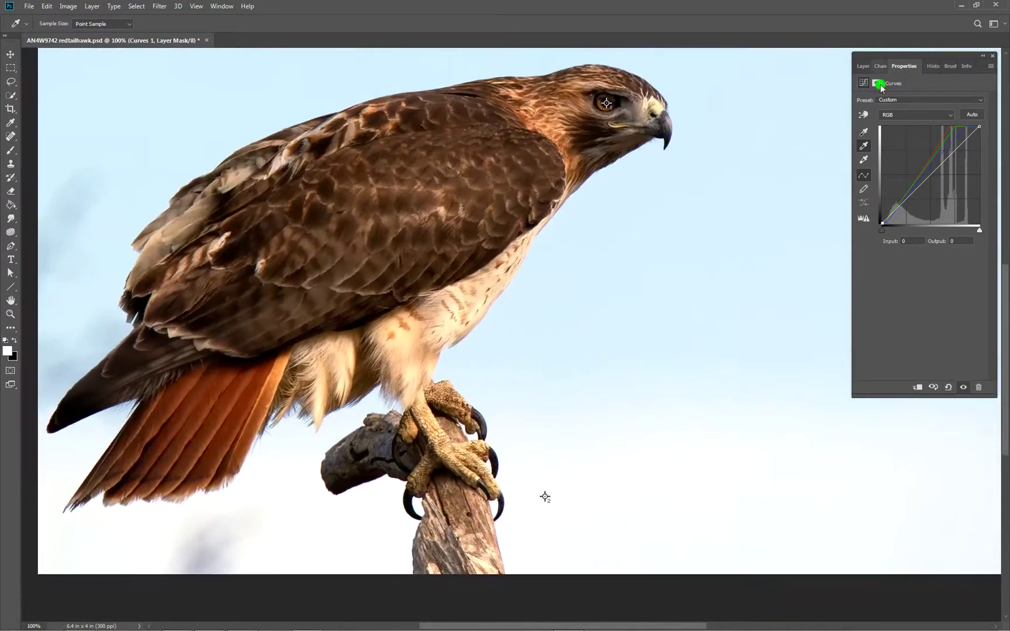
click(872, 66)
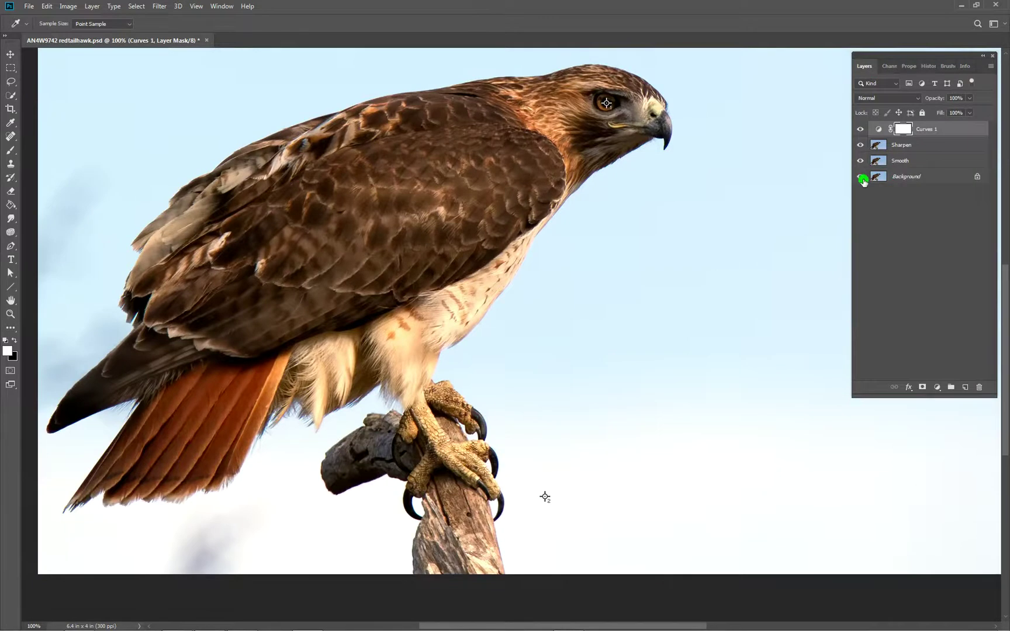
click(859, 129)
click(863, 129)
click(863, 129)
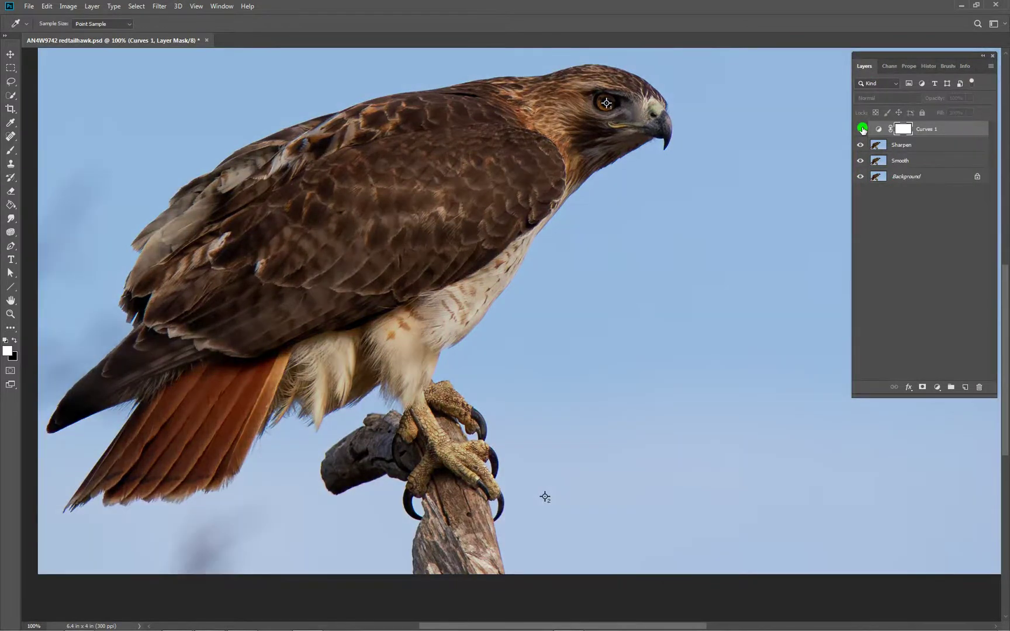
click(862, 130)
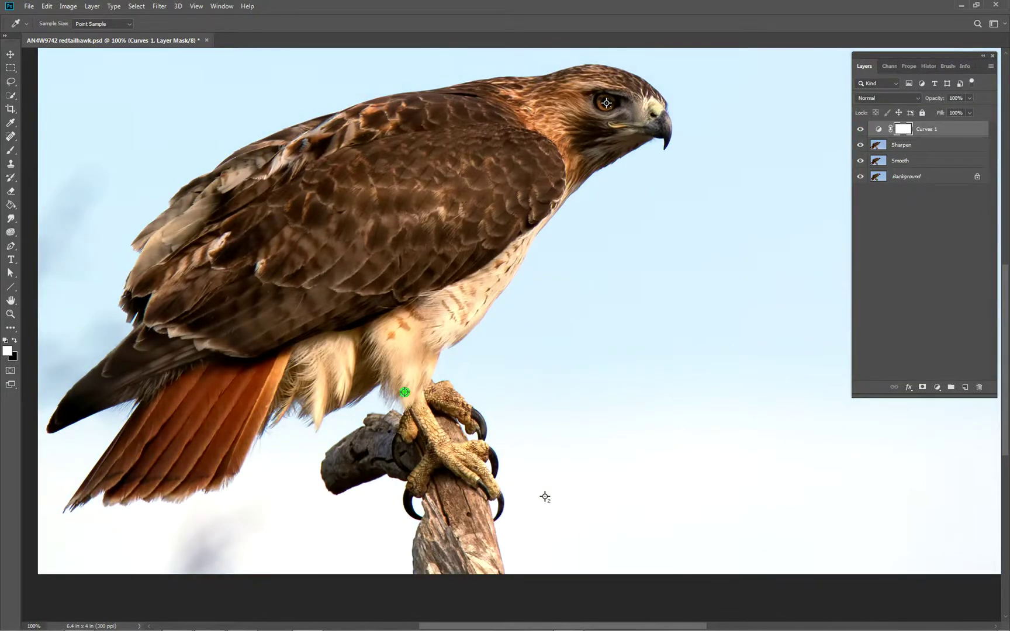
click(862, 129)
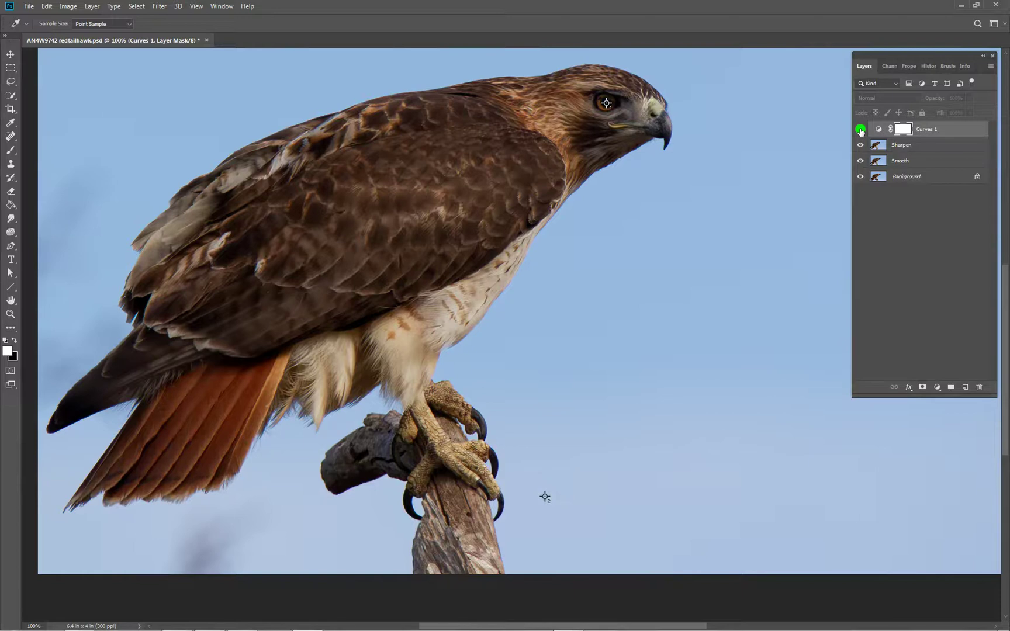
click(861, 129)
Reduce the Curves layer's opacity to 59% and check the softened effect against the uncorrected image.
click(879, 129)
drag(969, 103, 954, 114)
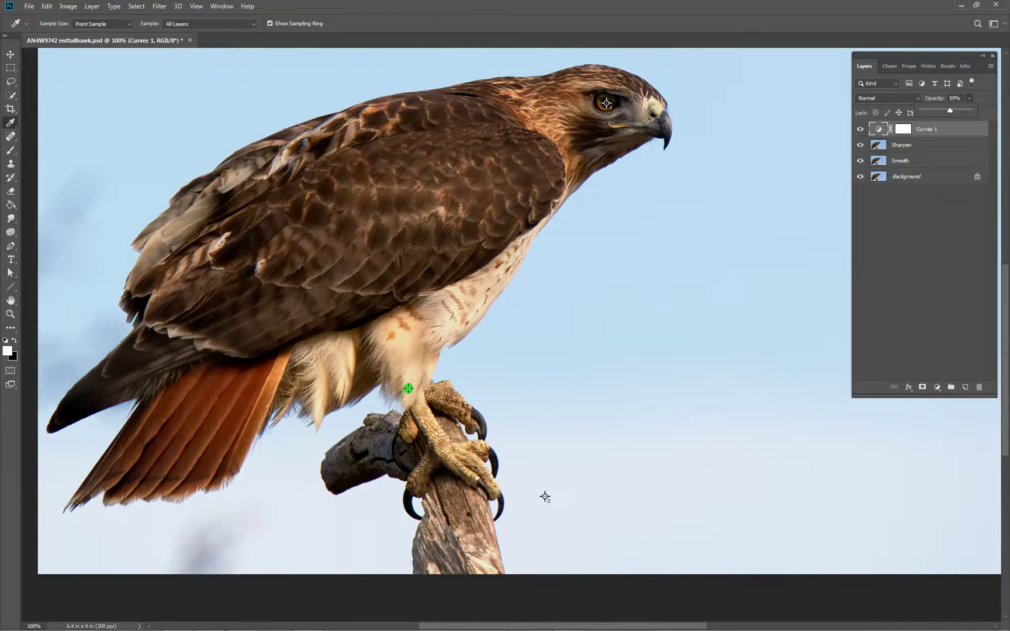
click(860, 130)
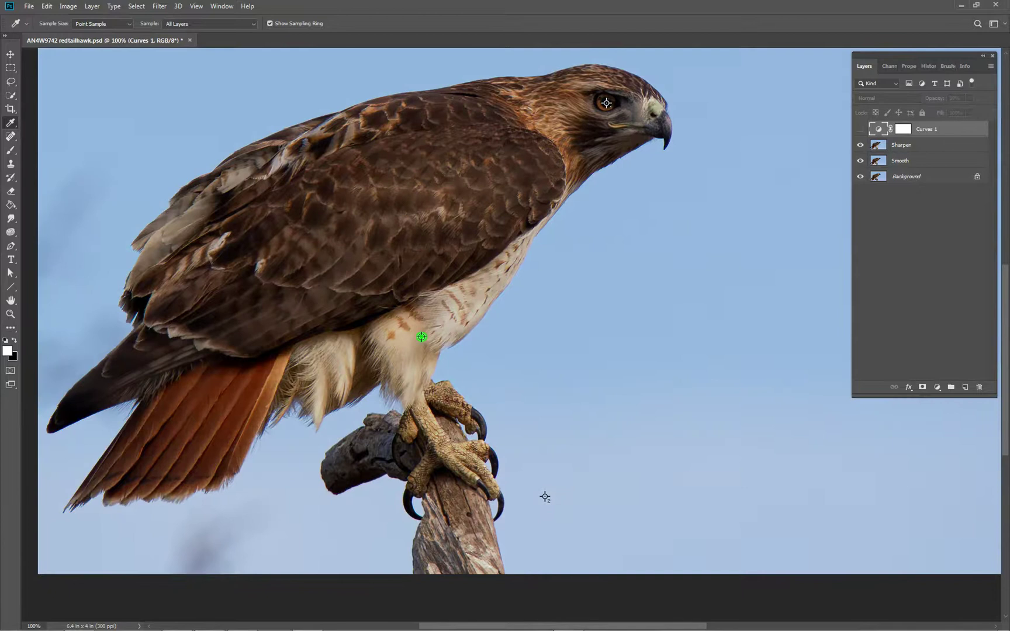
click(860, 130)
Paint black on the Curves mask over the hawk's pale thigh and belly feathers, going from a 50 px brush at 50% opacity to 30 px at 20%.
click(905, 130)
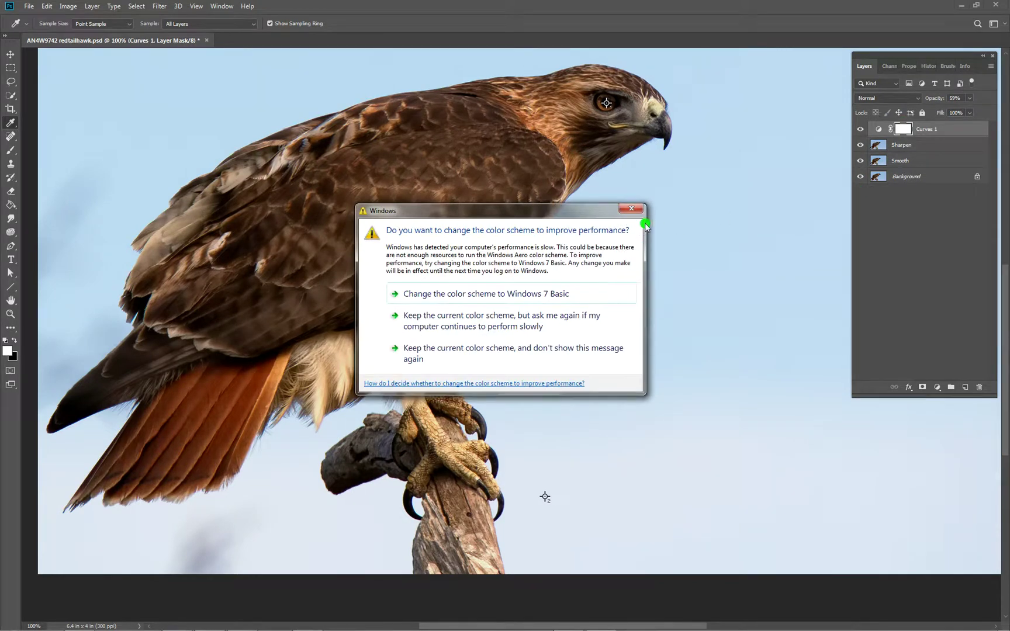
click(634, 209)
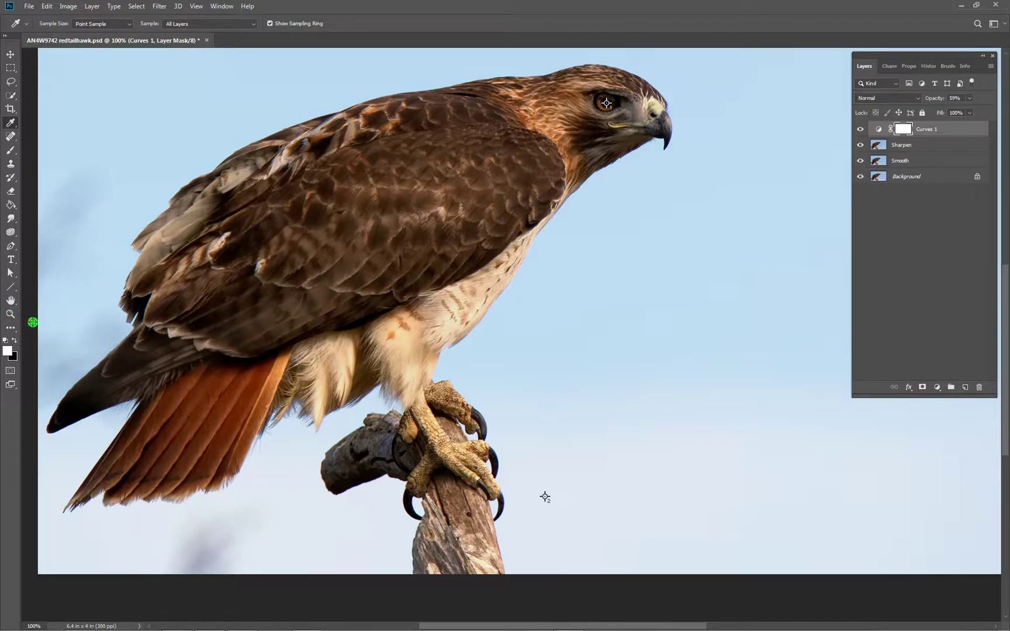
click(10, 150)
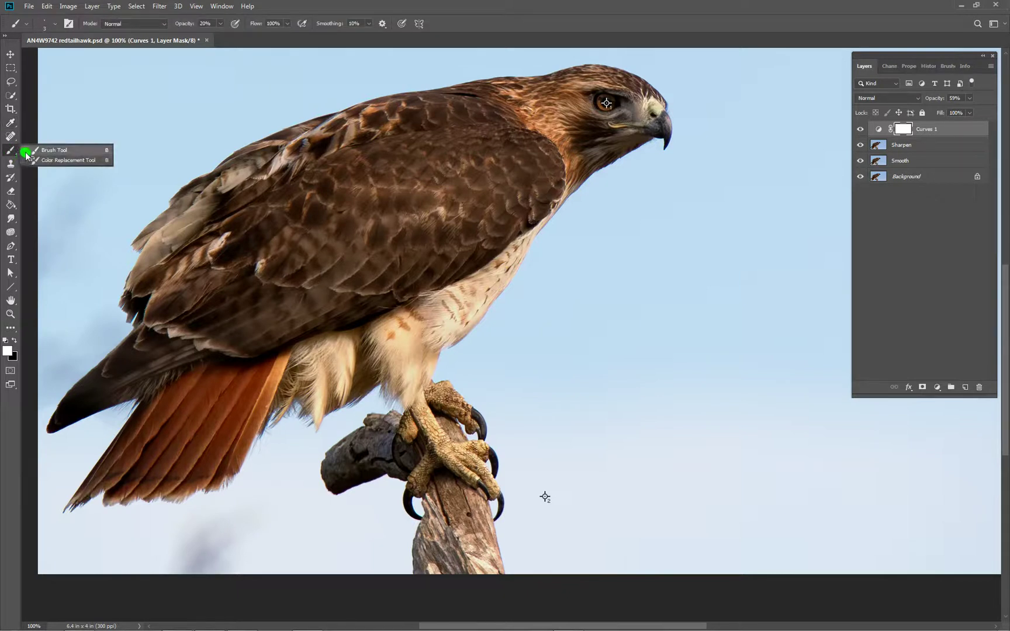
click(14, 341)
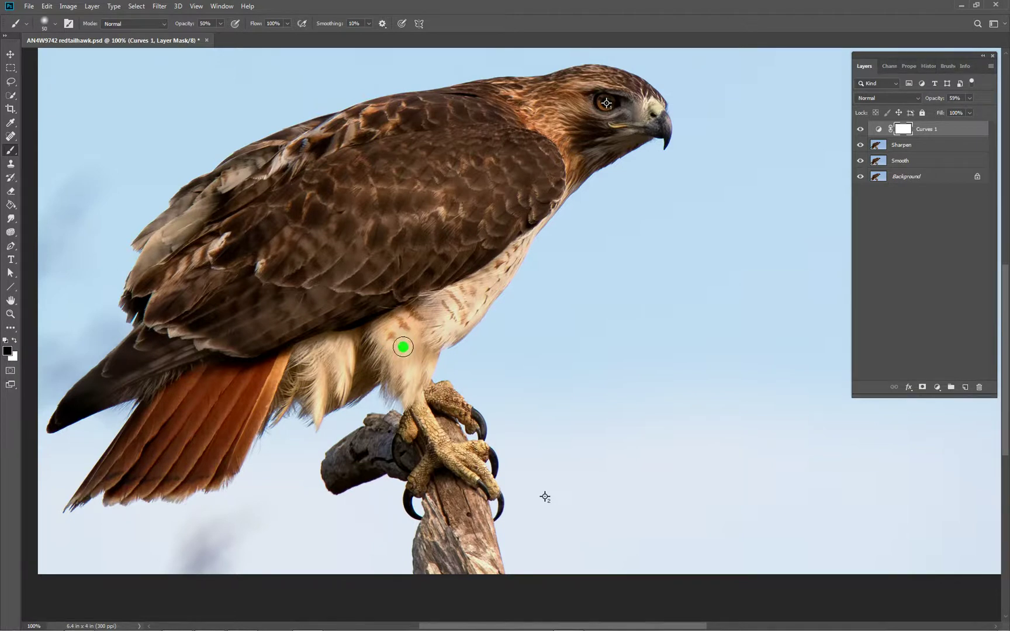
mouse_move(389, 332)
mouse_down()
mouse_move(408, 324)
mouse_move(411, 347)
mouse_move(387, 375)
mouse_move(413, 356)
mouse_move(401, 330)
mouse_move(391, 338)
mouse_move(403, 335)
mouse_move(410, 389)
mouse_move(401, 333)
mouse_move(415, 326)
mouse_move(398, 350)
mouse_move(417, 338)
mouse_move(414, 347)
mouse_move(398, 328)
mouse_move(400, 348)
mouse_move(410, 338)
mouse_move(409, 370)
mouse_move(418, 363)
mouse_move(411, 378)
mouse_move(453, 322)
mouse_up()
key(3)
mouse_move(380, 330)
mouse_down()
mouse_move(411, 383)
mouse_move(416, 365)
mouse_move(407, 386)
mouse_move(424, 384)
mouse_move(426, 367)
mouse_move(424, 406)
mouse_move(390, 393)
mouse_move(344, 350)
mouse_move(345, 379)
mouse_move(348, 344)
mouse_move(343, 392)
mouse_move(322, 403)
mouse_move(320, 377)
mouse_move(313, 418)
mouse_move(316, 394)
mouse_move(324, 437)
mouse_move(361, 370)
mouse_move(461, 324)
mouse_move(436, 324)
mouse_move(481, 280)
mouse_move(449, 327)
mouse_move(468, 309)
mouse_move(470, 290)
mouse_move(518, 263)
mouse_move(486, 308)
mouse_move(433, 315)
mouse_up()
key(bracketleft)
key(bracketleft)
key(bracketleft)
key(bracketleft)
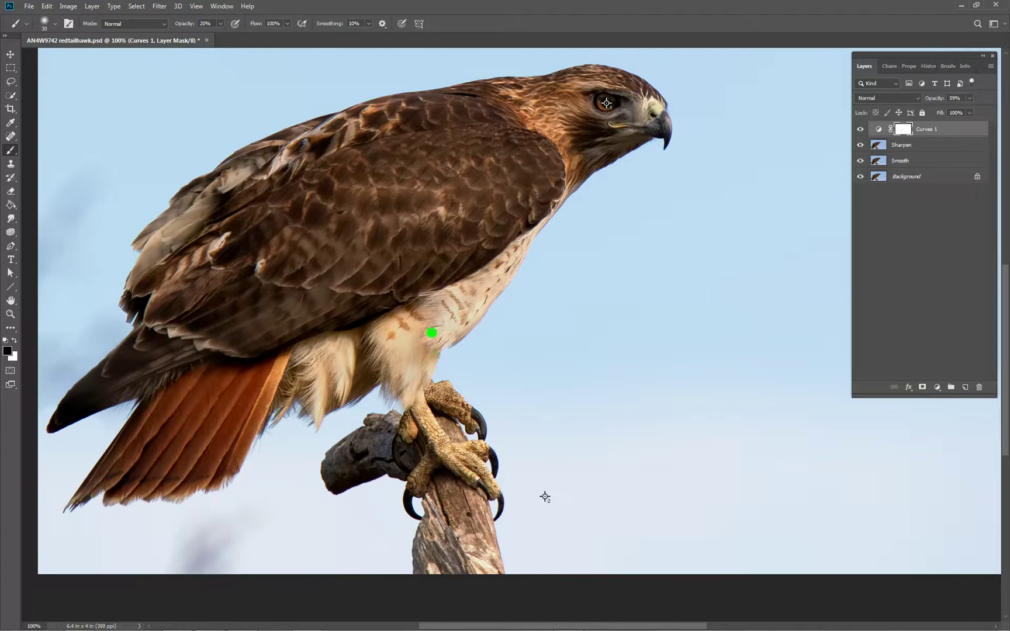
key(x)
key(x)
Compare the image with and without the masked Curves layer, checking the pale feathers on the thigh and belly.
click(864, 129)
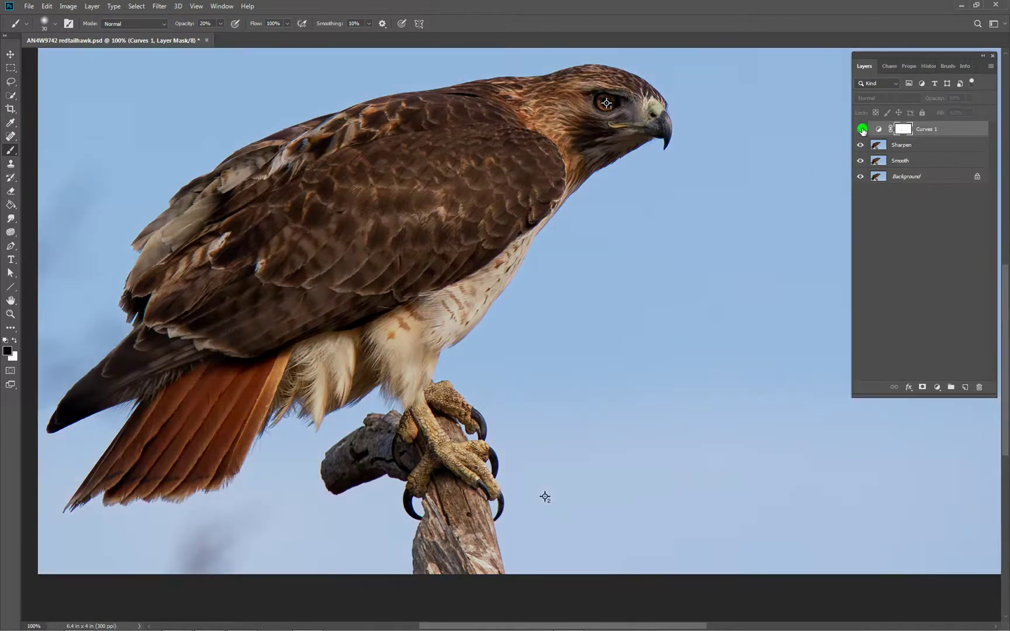
click(865, 130)
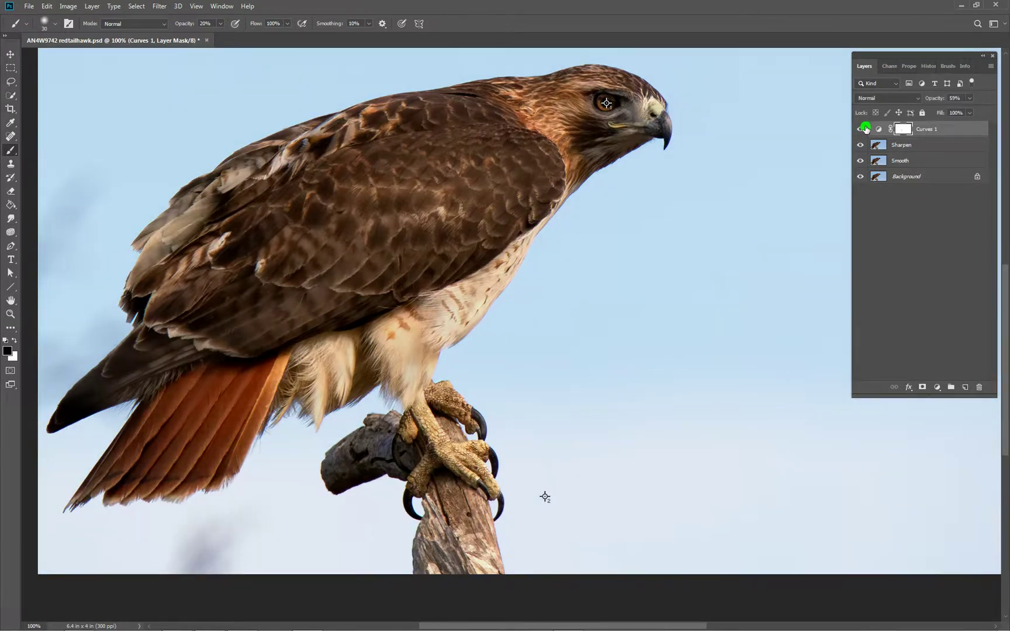
click(860, 129)
click(862, 129)
click(861, 129)
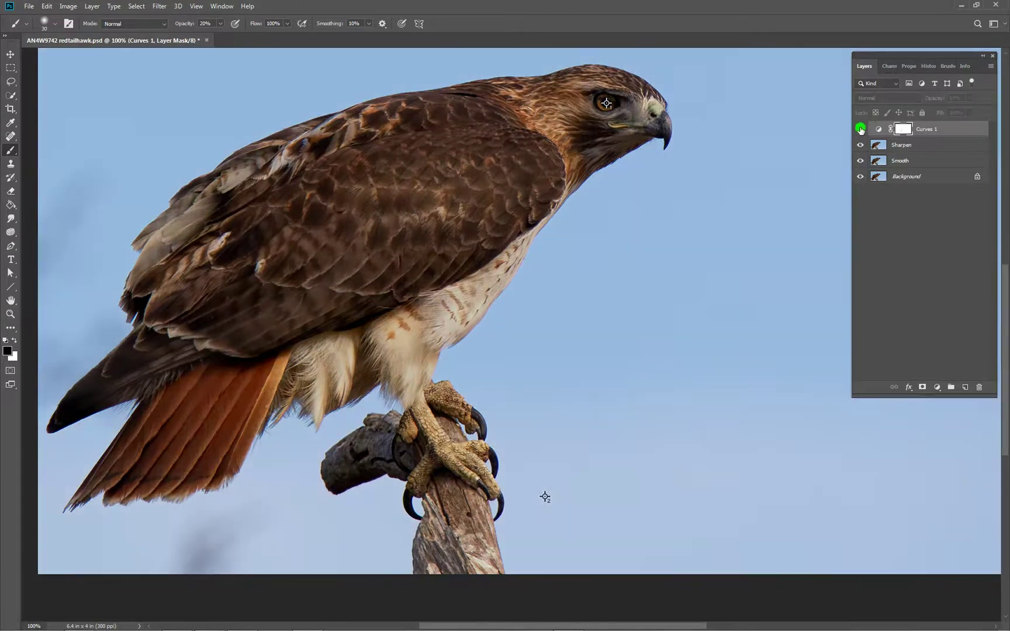
Compare the hawk's head, back and surrounding sky with and without the masked Curves adjustment.
click(862, 129)
click(861, 129)
click(861, 130)
drag(517, 160, 522, 284)
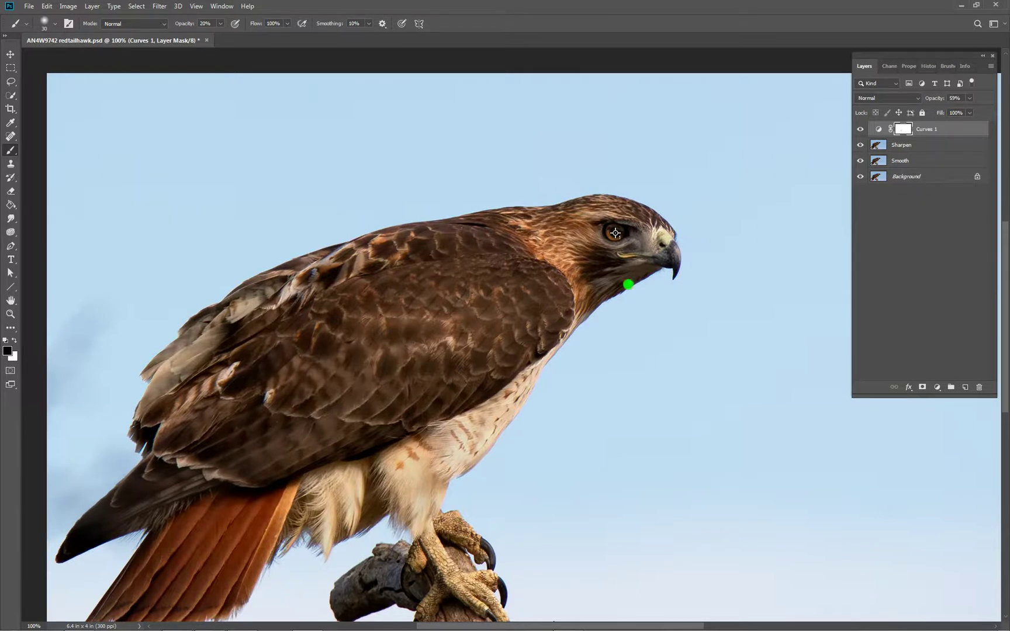
click(859, 130)
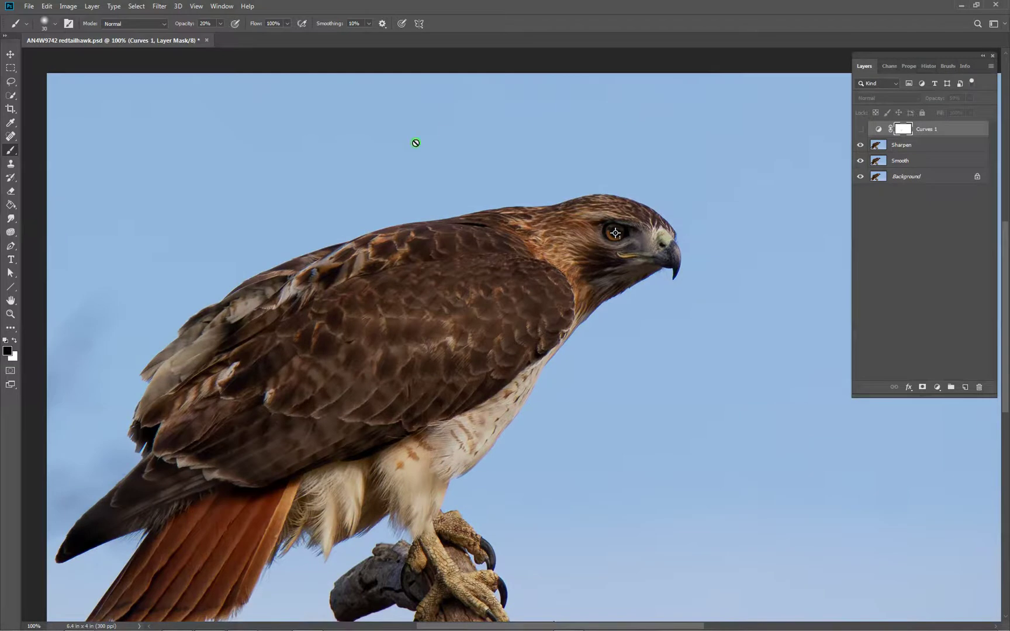
click(860, 129)
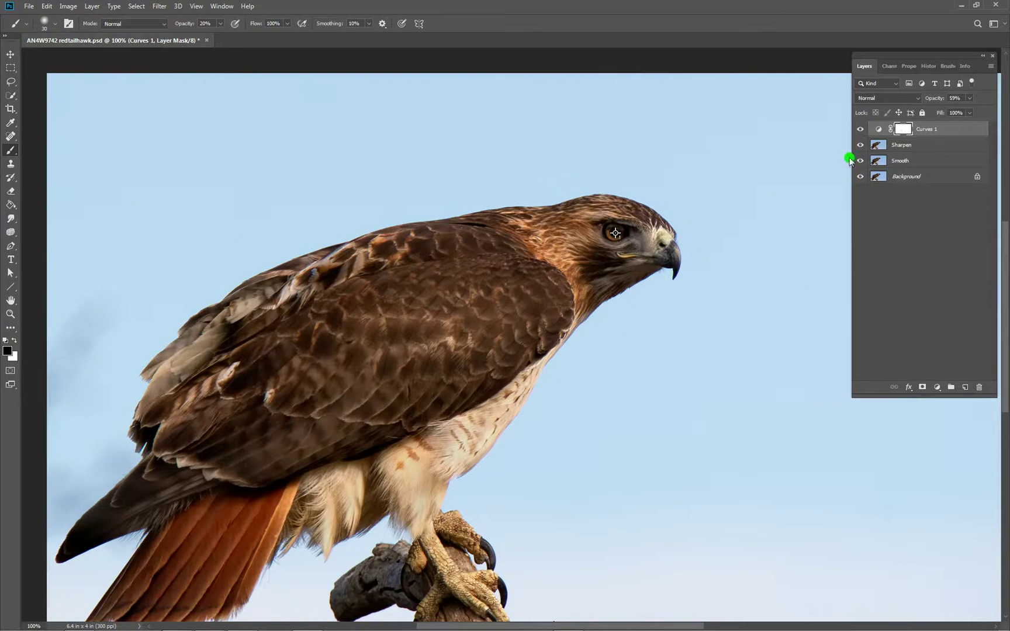
Delete the two color samplers on the hawk's eye and in the sky beside the talons, and save the document.
key(ctrl+s)
click(630, 210)
click(12, 124)
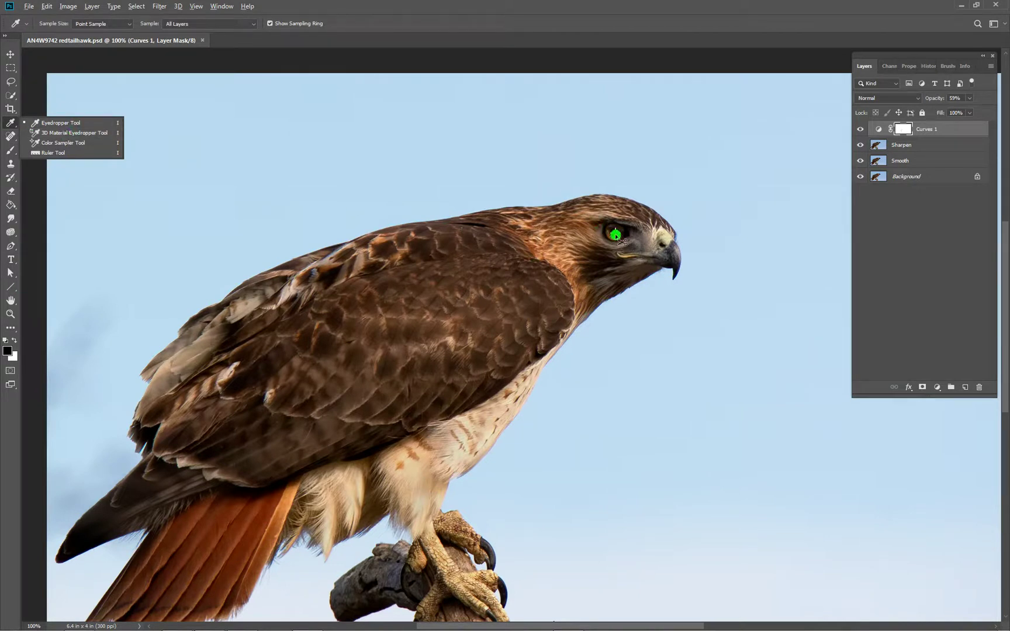
shift+click(616, 233)
alt+shift+click(617, 234)
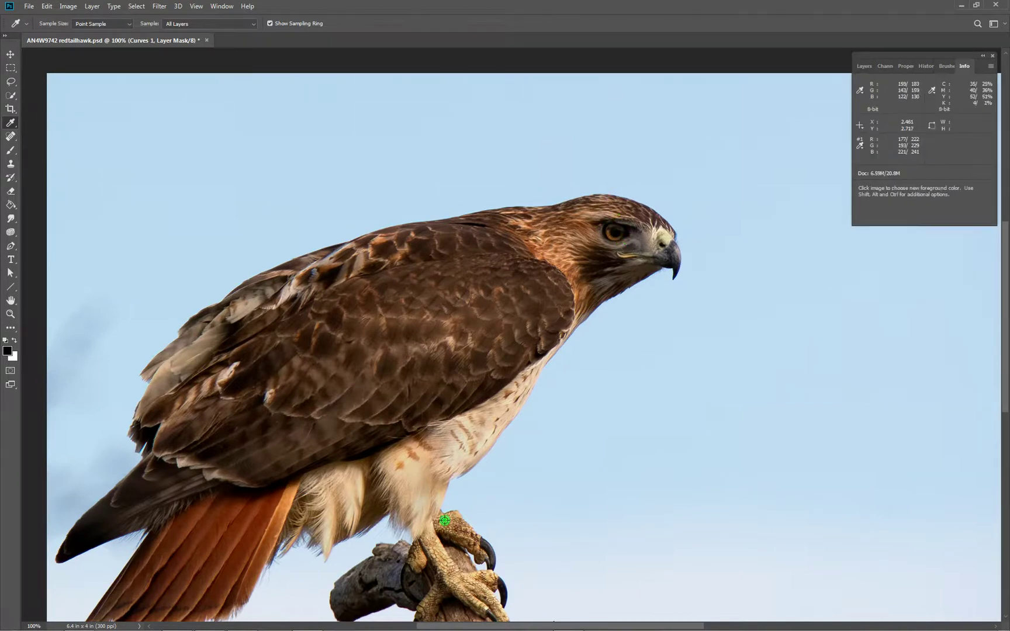
key(space)
drag(542, 496, 455, 372)
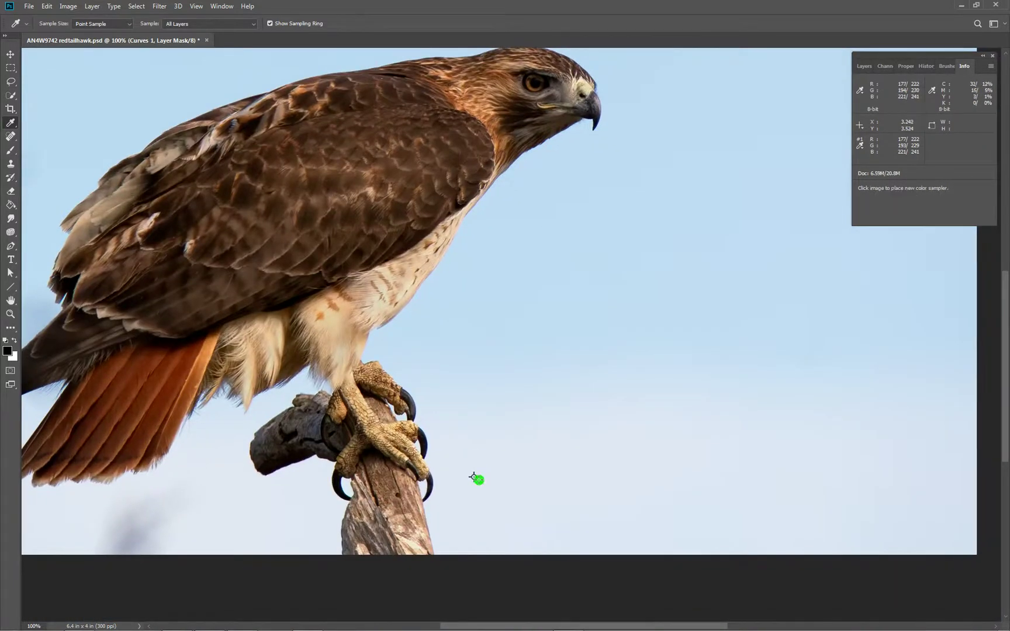
alt+shift+click(475, 477)
key(space)
drag(557, 219, 546, 322)
click(864, 65)
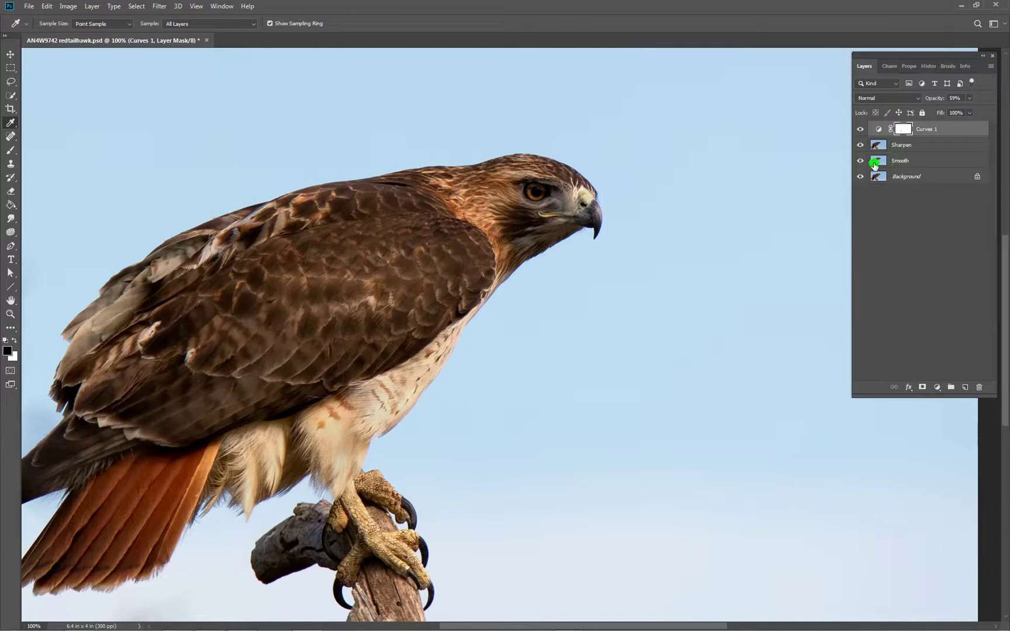
key(ctrl+s)
Try merging all visible layers into one, and revert to the history state saved before the merge.
click(992, 69)
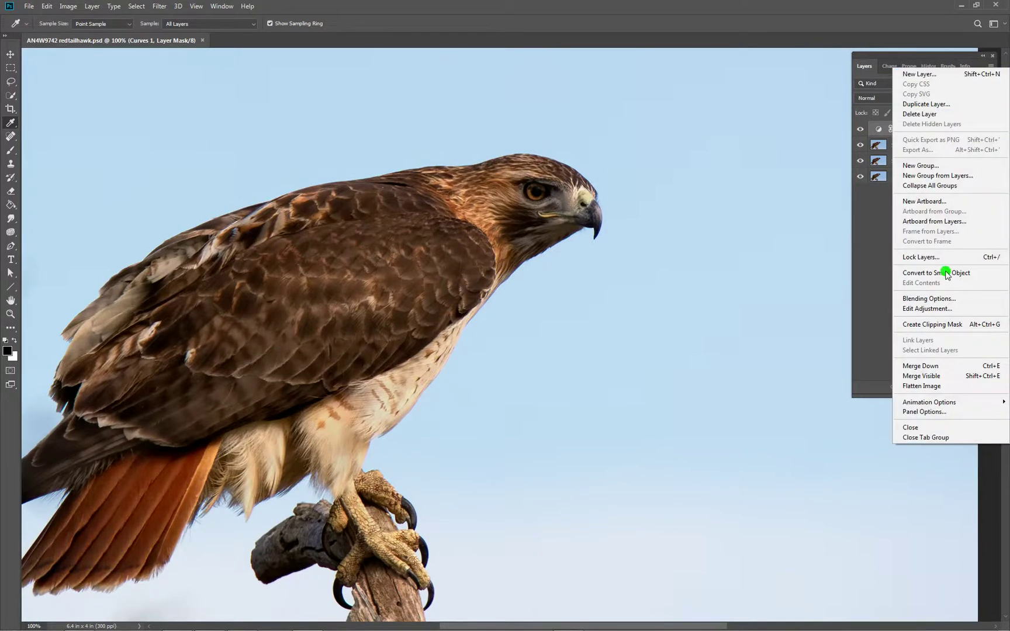
click(928, 376)
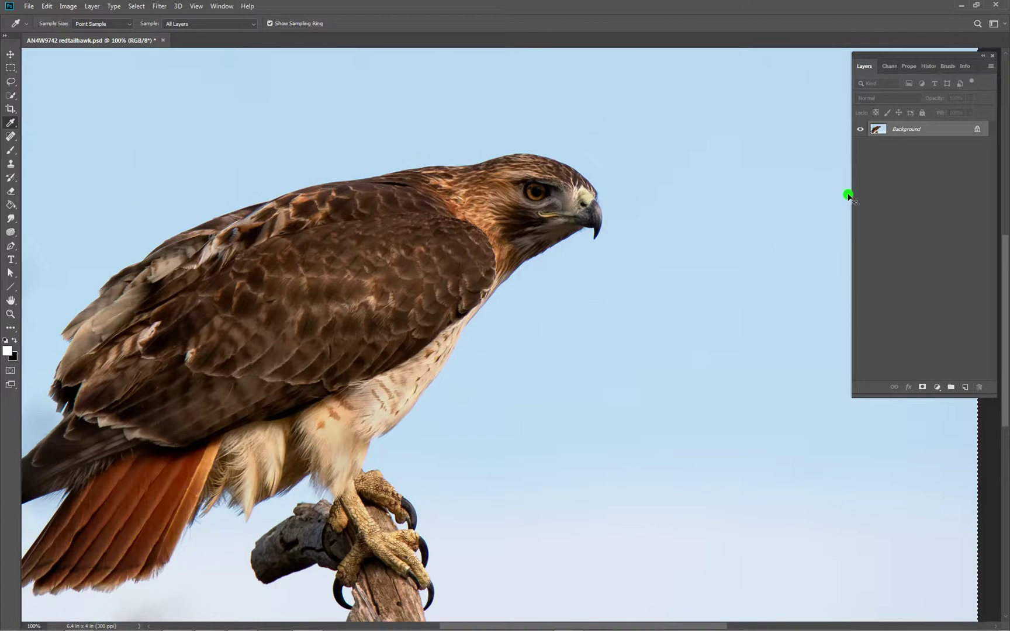
click(926, 69)
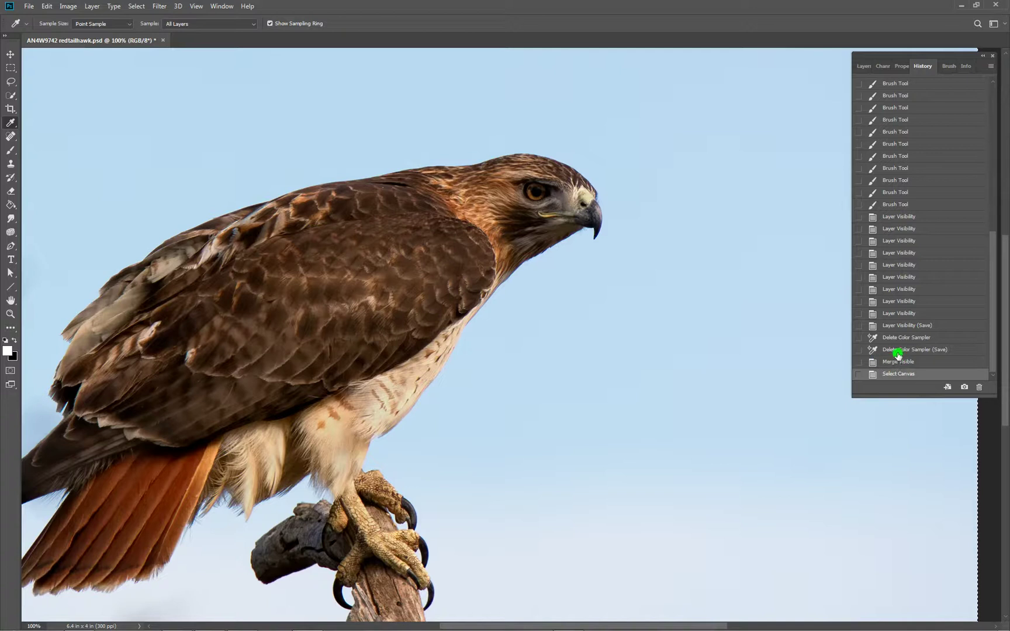
click(895, 350)
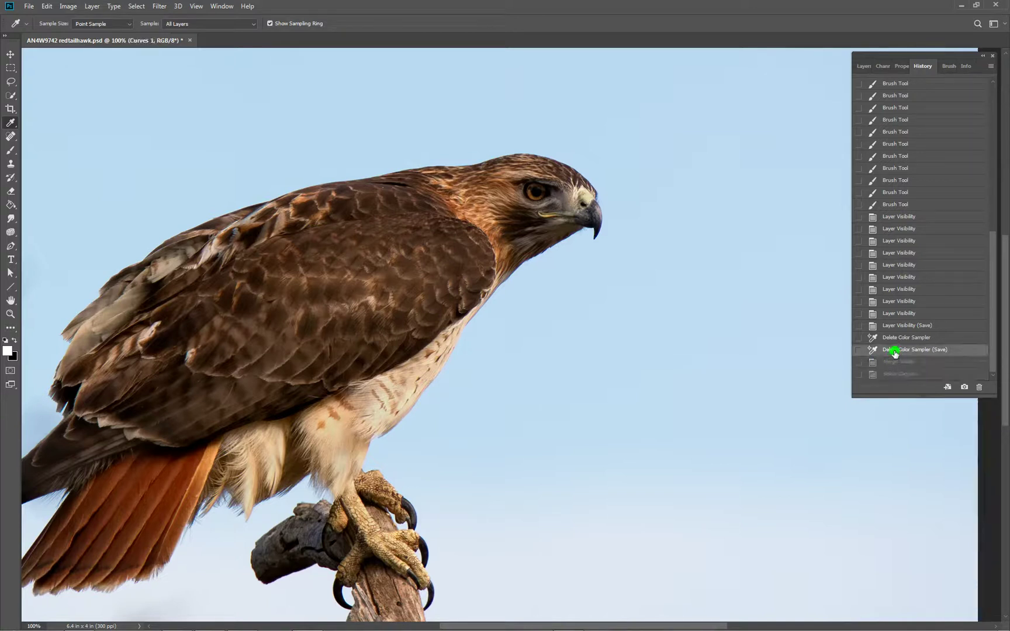
Stamp all visible layers into a new layer above Curves 1 and check it by toggling layer visibility.
click(863, 66)
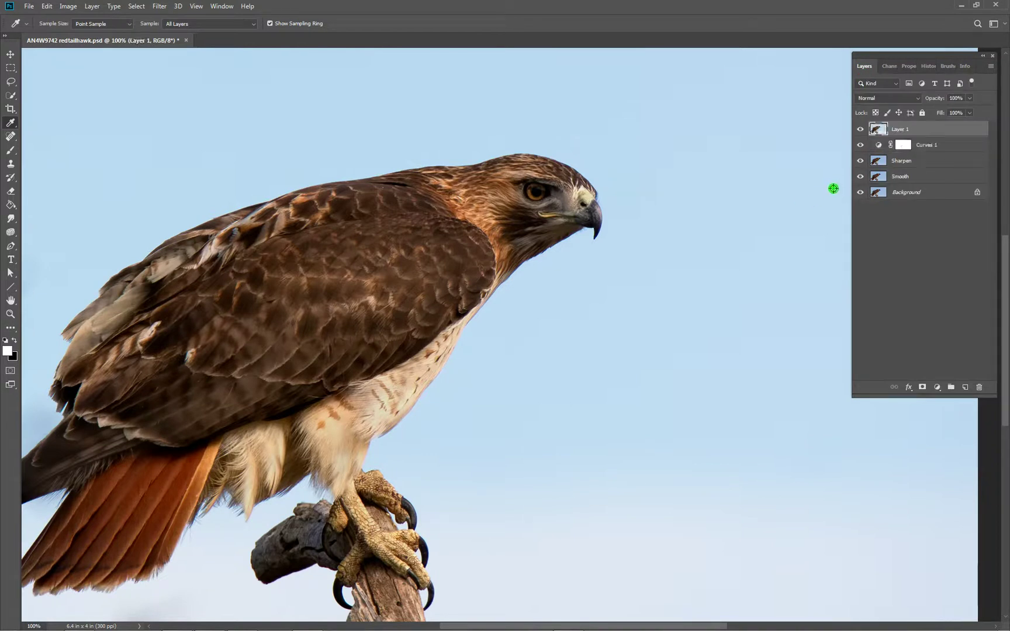
mouse_move(861, 144)
mouse_down()
mouse_move(861, 200)
mouse_move(866, 146)
mouse_up()
click(862, 130)
click(862, 130)
drag(861, 143, 866, 173)
Duplicate the stamped Layer 1 and rename the copy Eyes.
drag(878, 130, 967, 388)
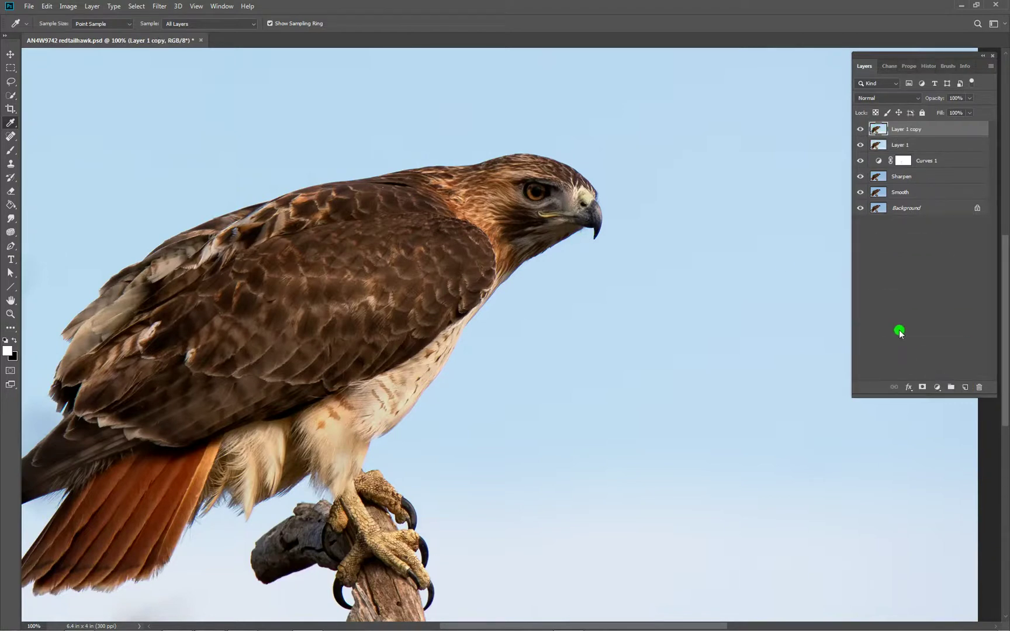
double_click(901, 129)
text(Eyes)
key(Return)
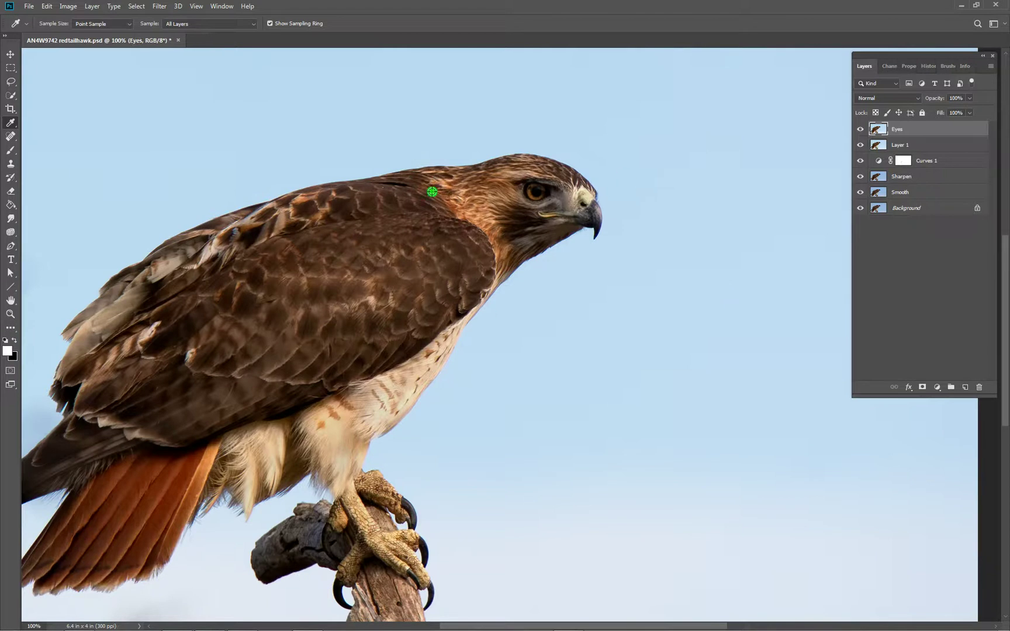
Start the Camera Raw Filter on the Eyes layer and raise Exposure to +1.35.
click(160, 5)
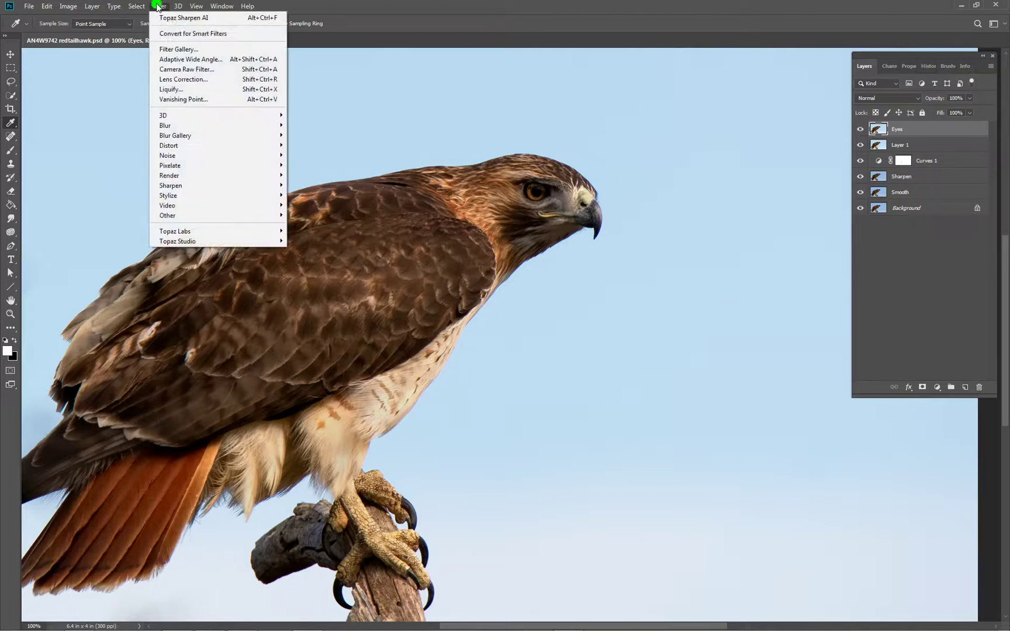
click(187, 71)
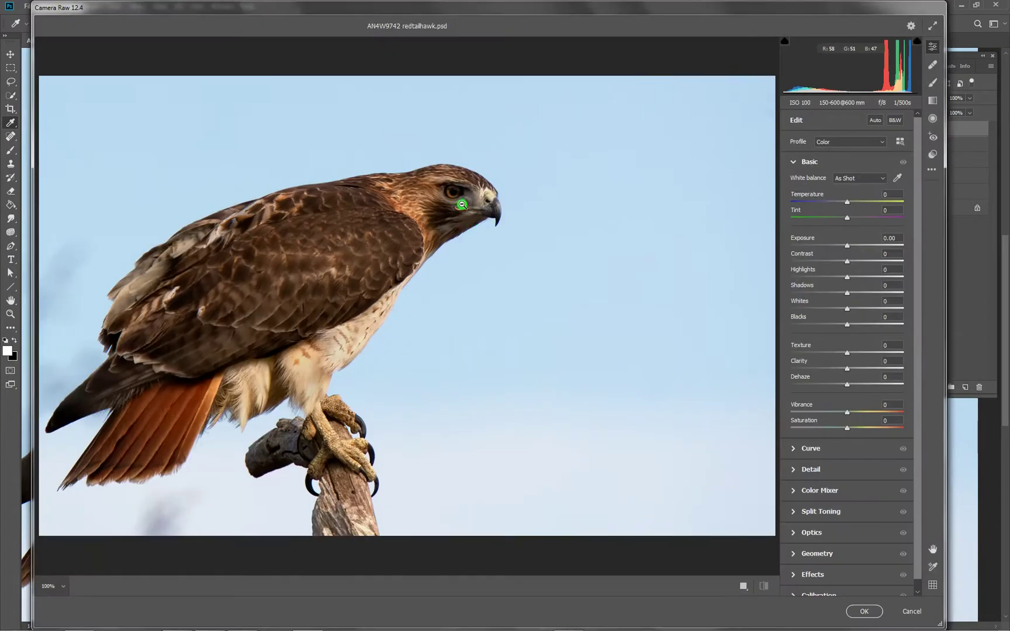
click(468, 215)
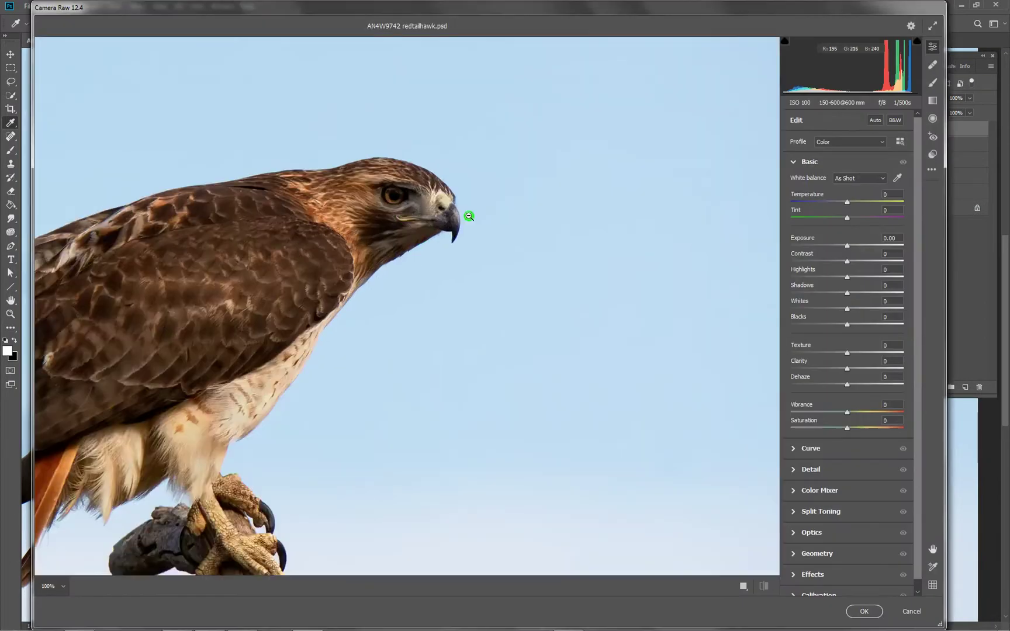
click(848, 246)
drag(847, 246, 864, 248)
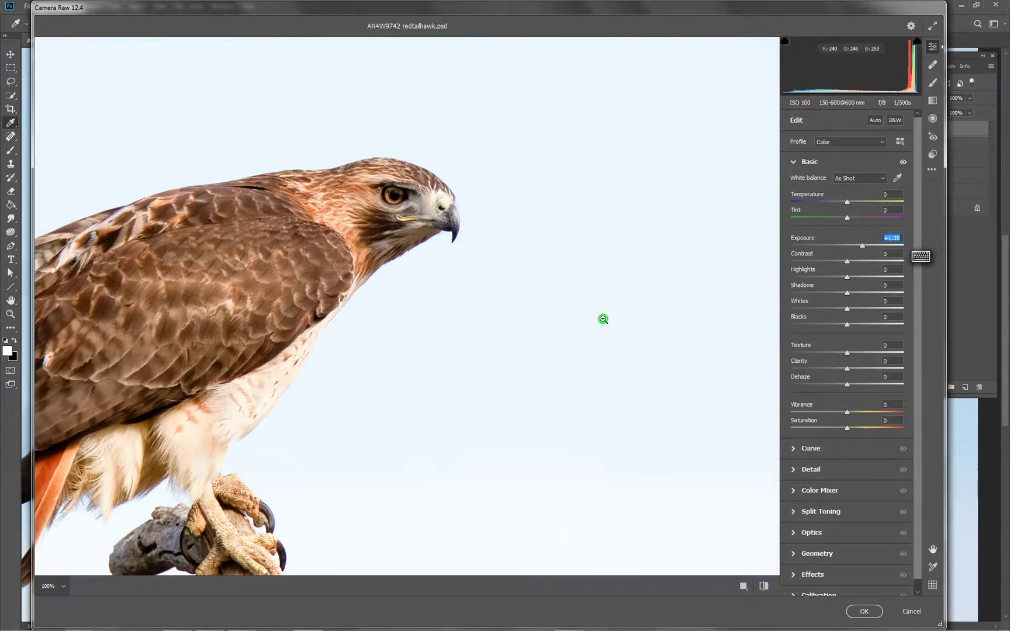
Lower Whites to -100 and Highlights to -79 and apply the Camera Raw adjustments to the Eyes layer.
drag(309, 308, 485, 269)
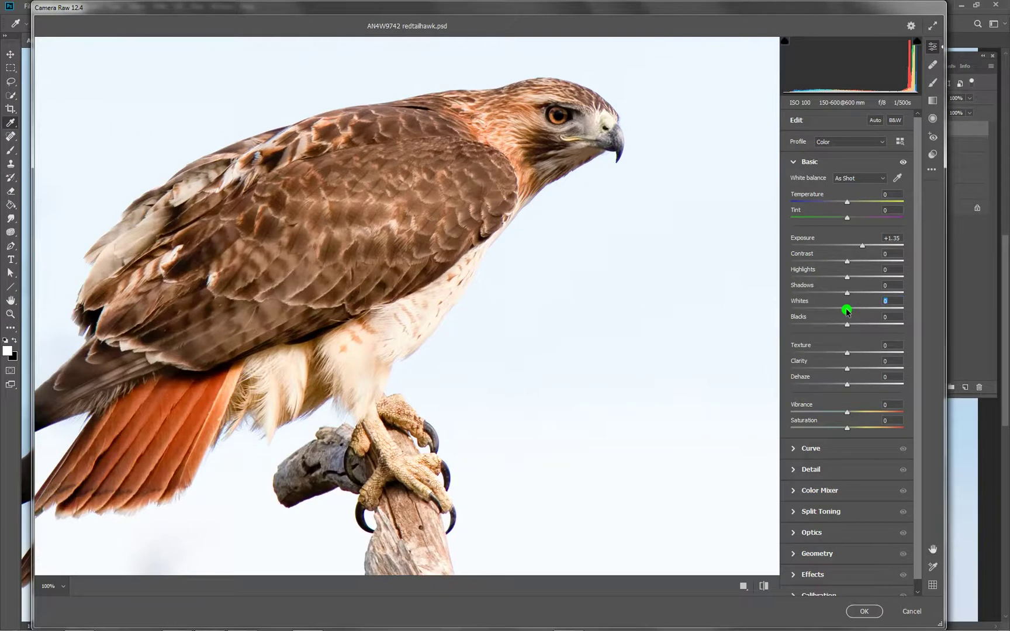
drag(844, 311, 787, 308)
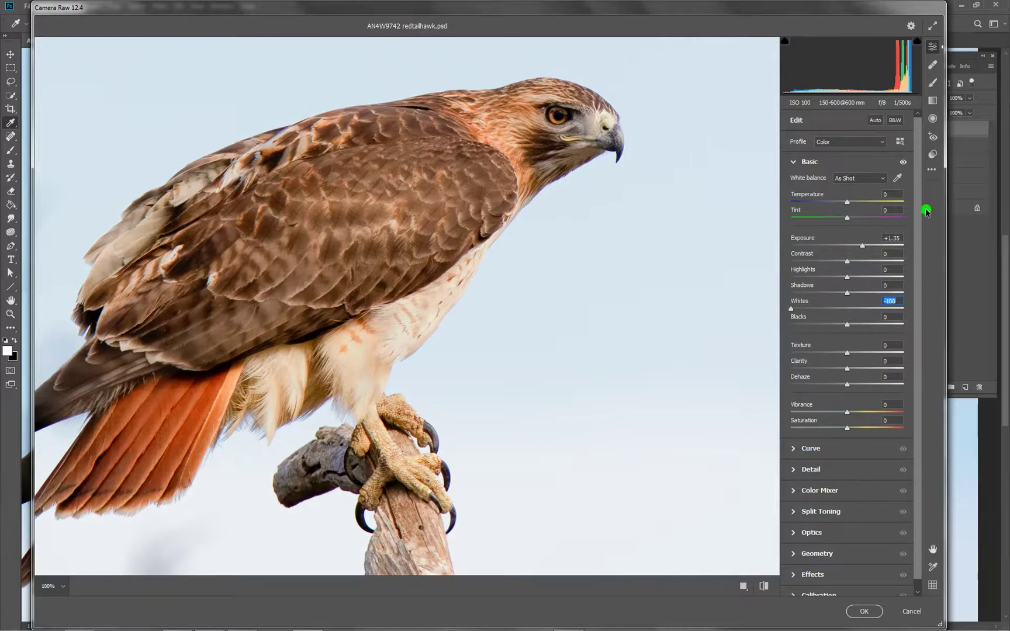
drag(848, 279, 815, 271)
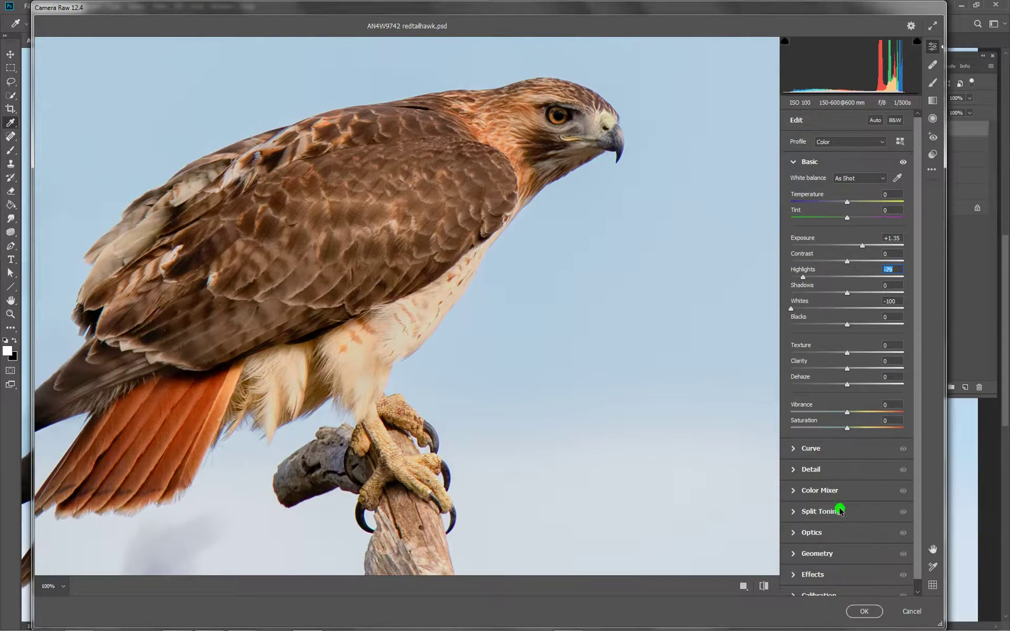
click(862, 613)
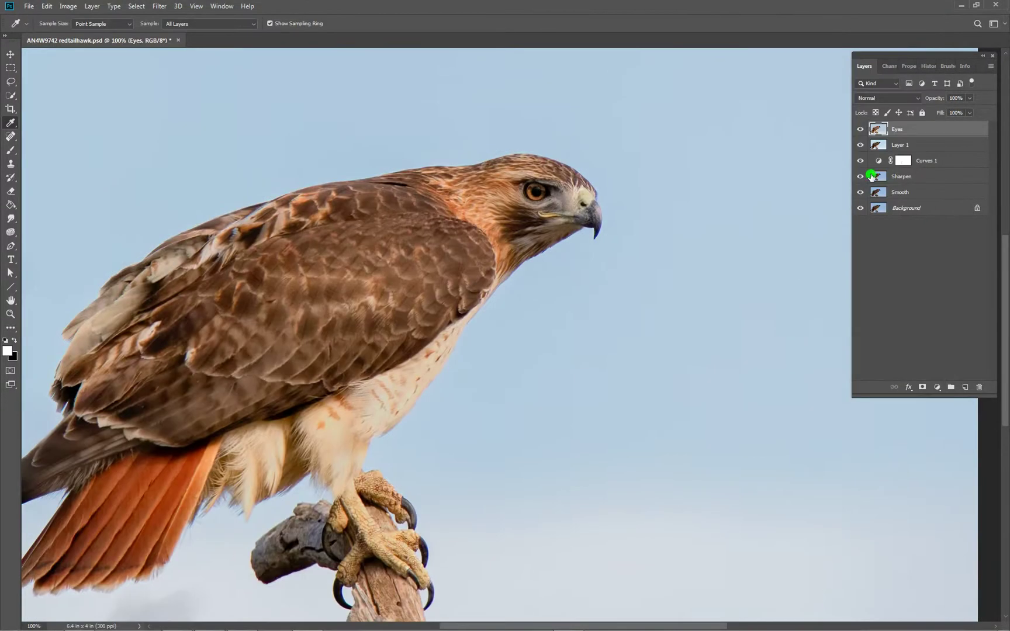
Compare the image with and without the brightened Eyes layer.
click(859, 129)
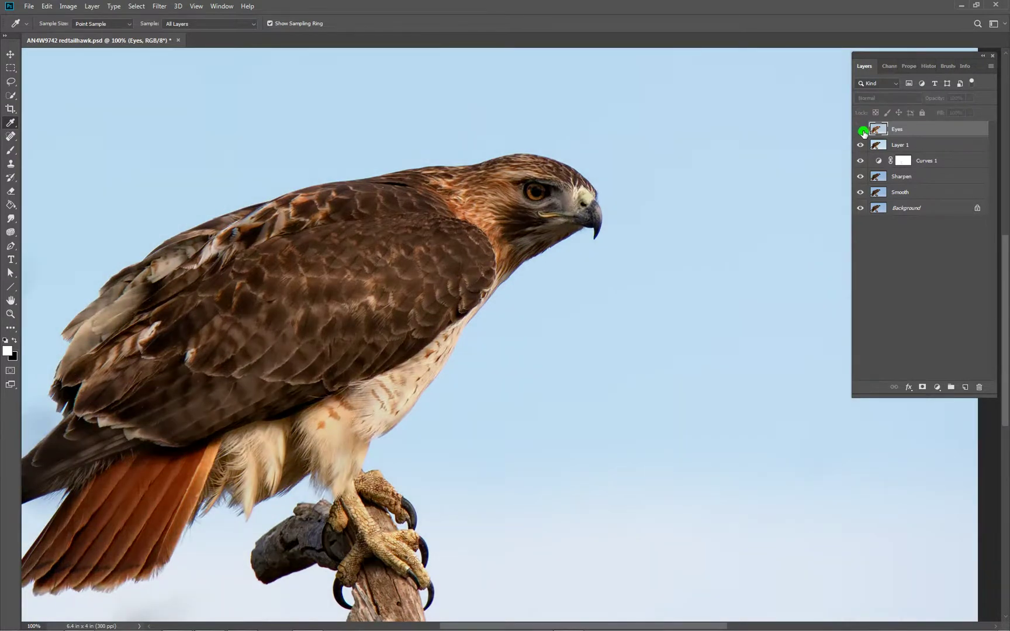
click(860, 130)
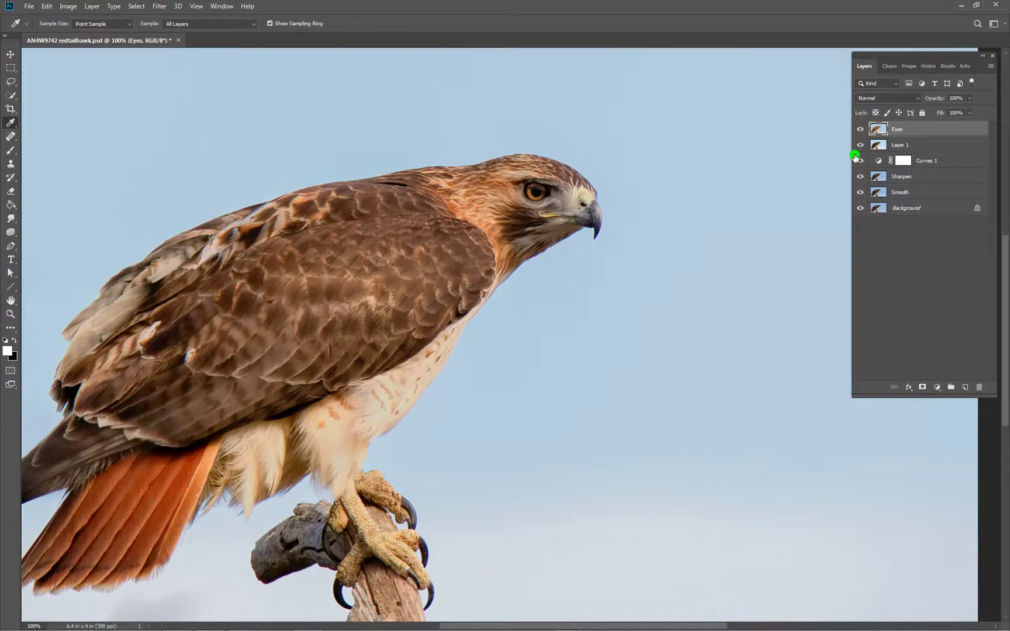
click(861, 129)
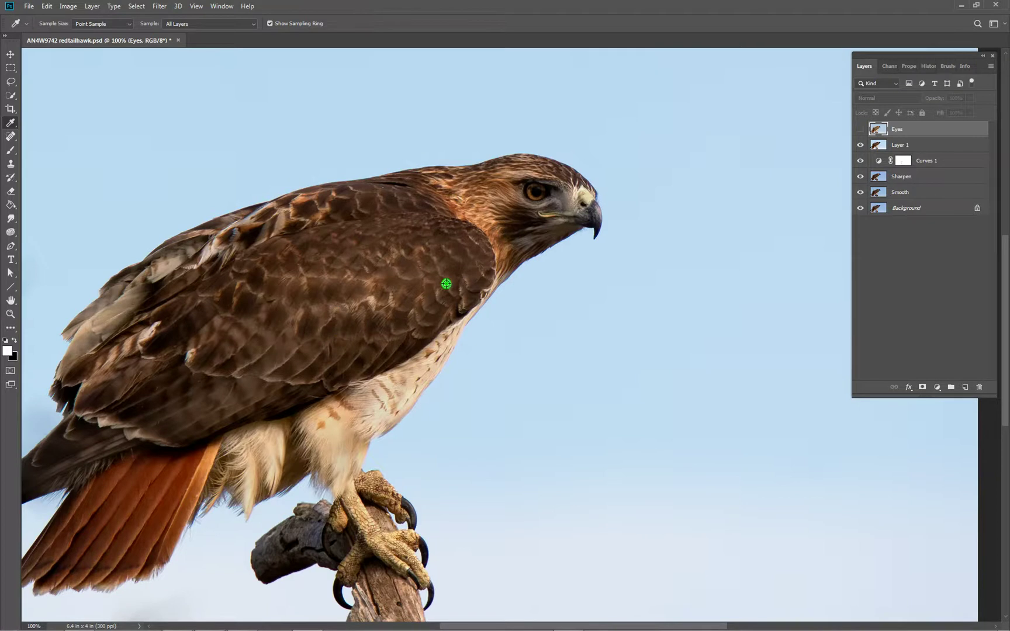
click(862, 130)
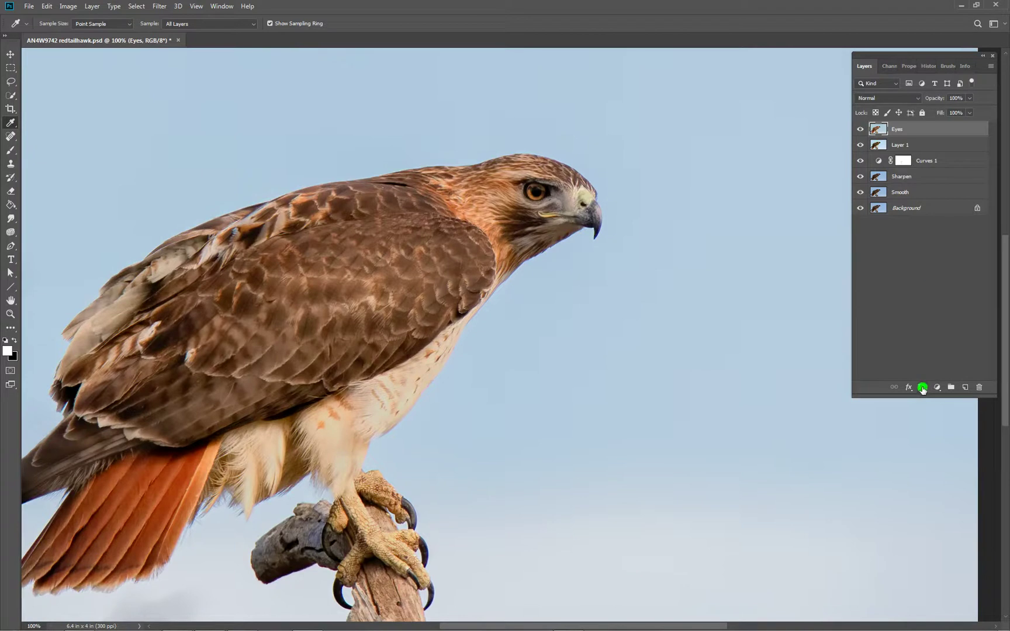
Add a layer mask to the Eyes layer and invert it to black.
click(922, 388)
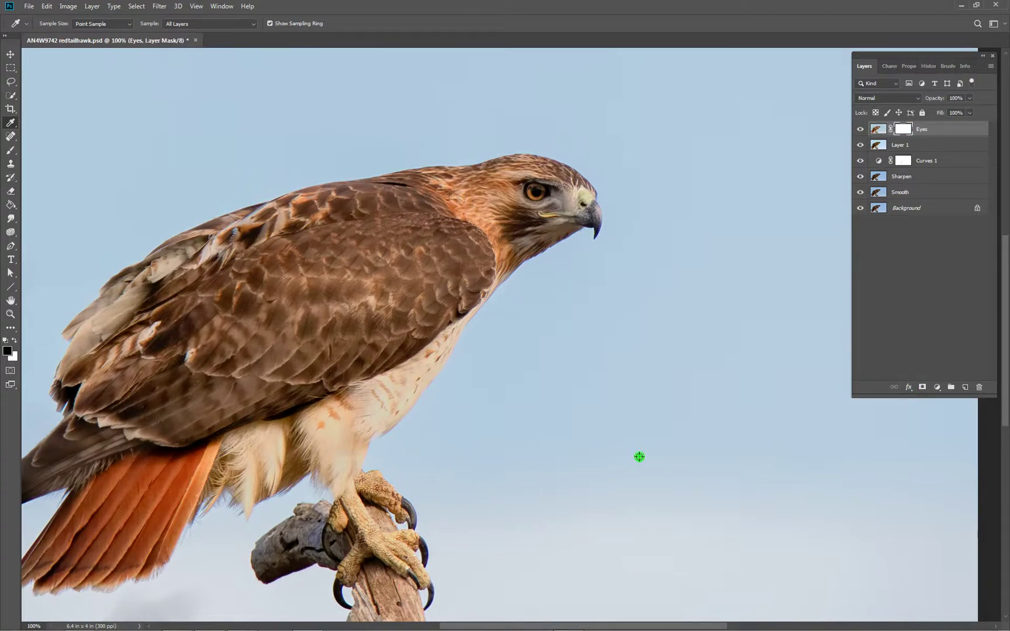
key(ctrl+i)
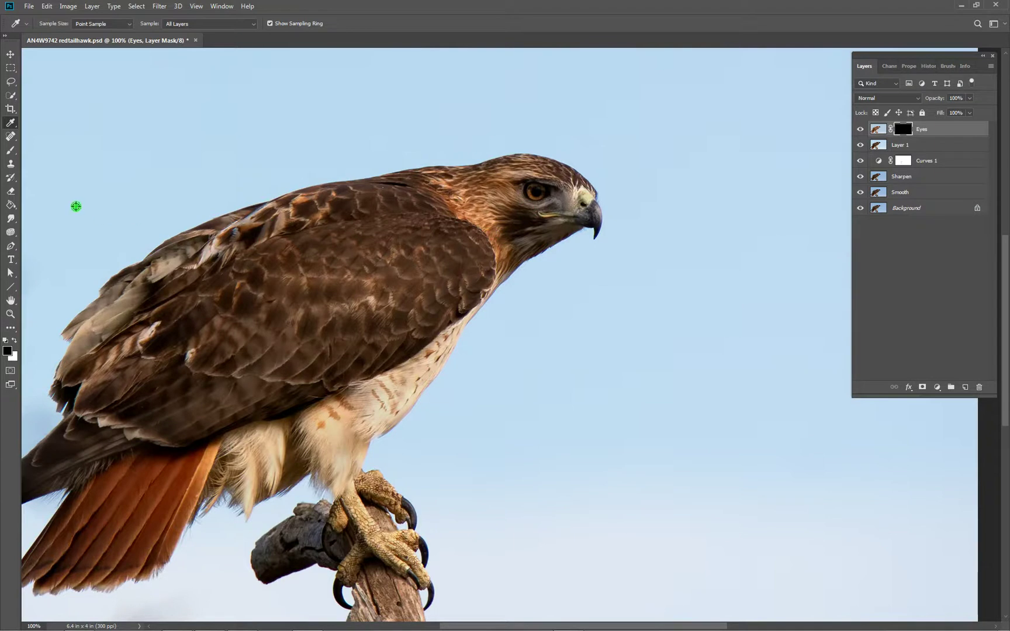
Paint white over the hawk's eye on the Eyes mask with a 20 px brush at 100% opacity.
key(b)
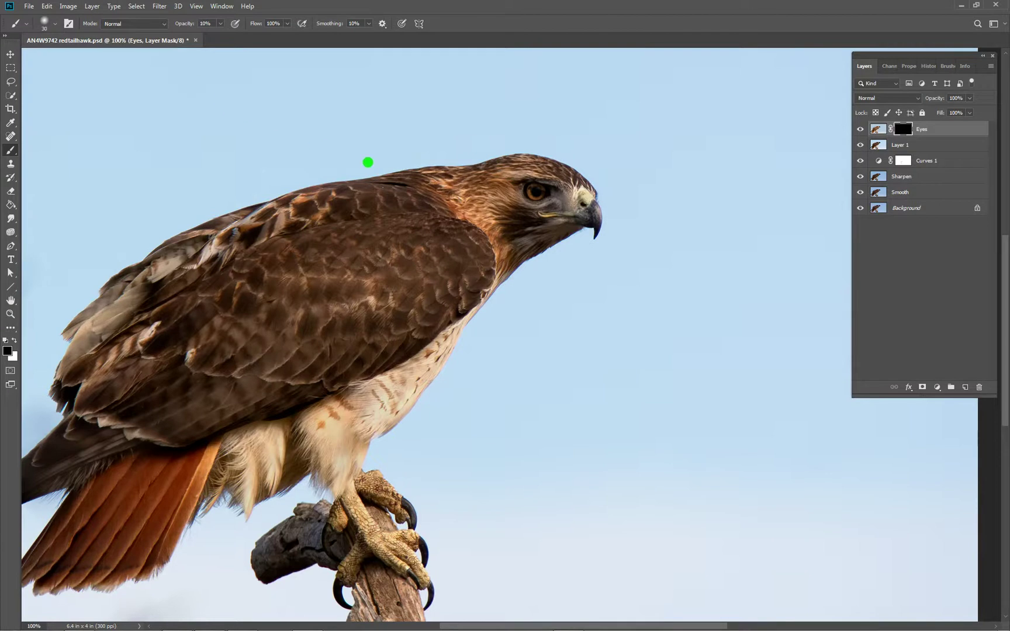
key(0)
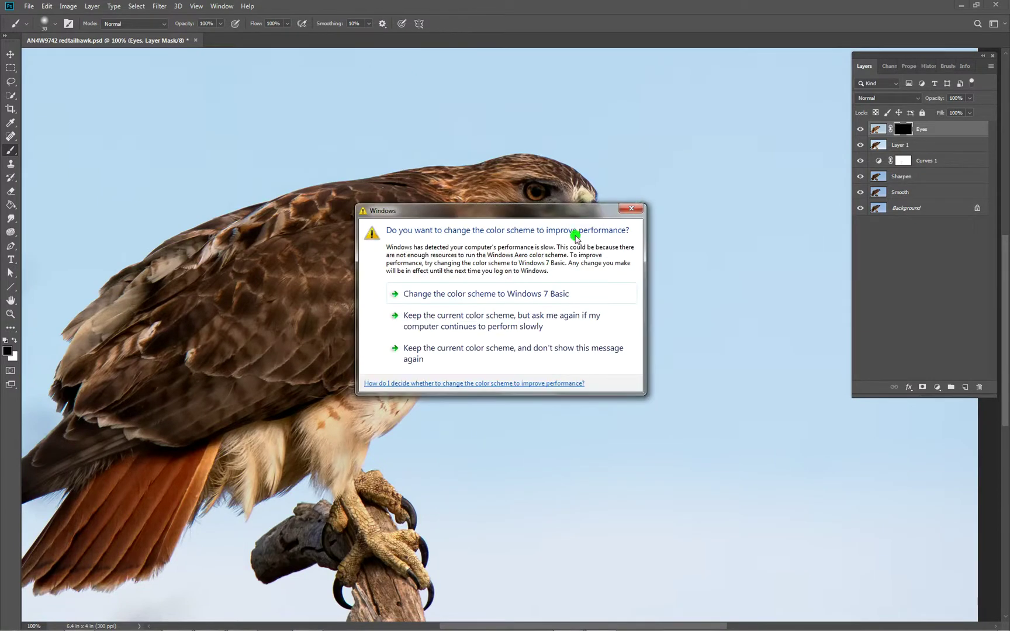
click(635, 203)
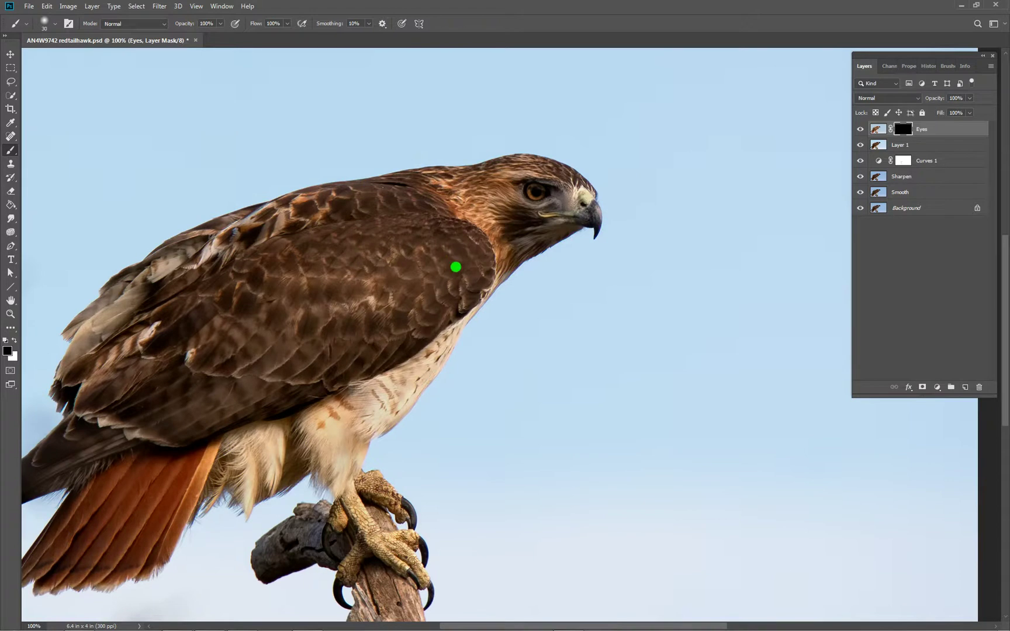
key(bracketleft)
key(x)
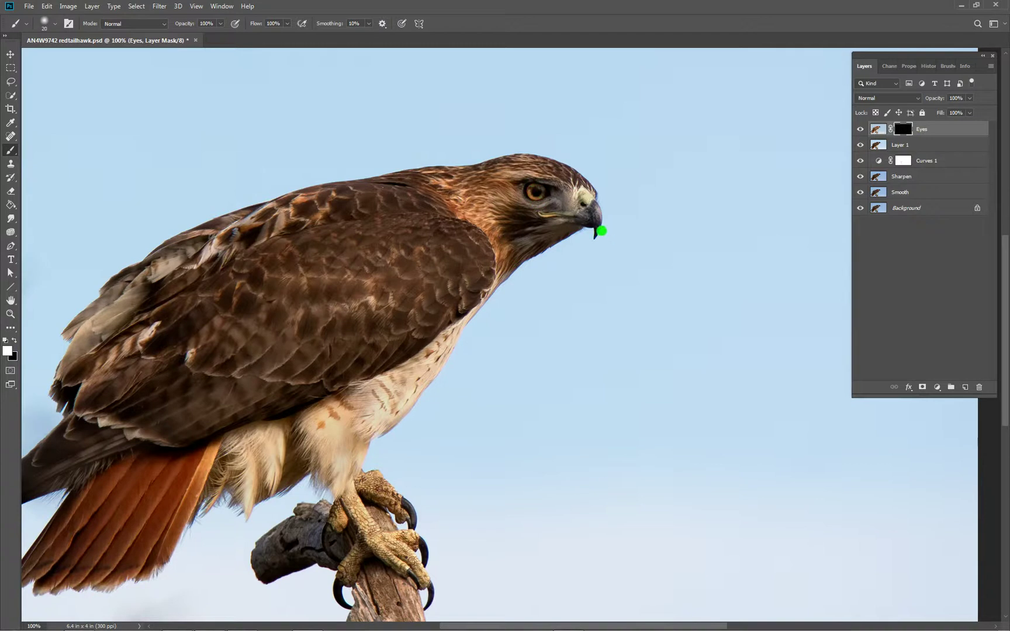
key(bracketleft)
scroll(535, 210, up, 1)
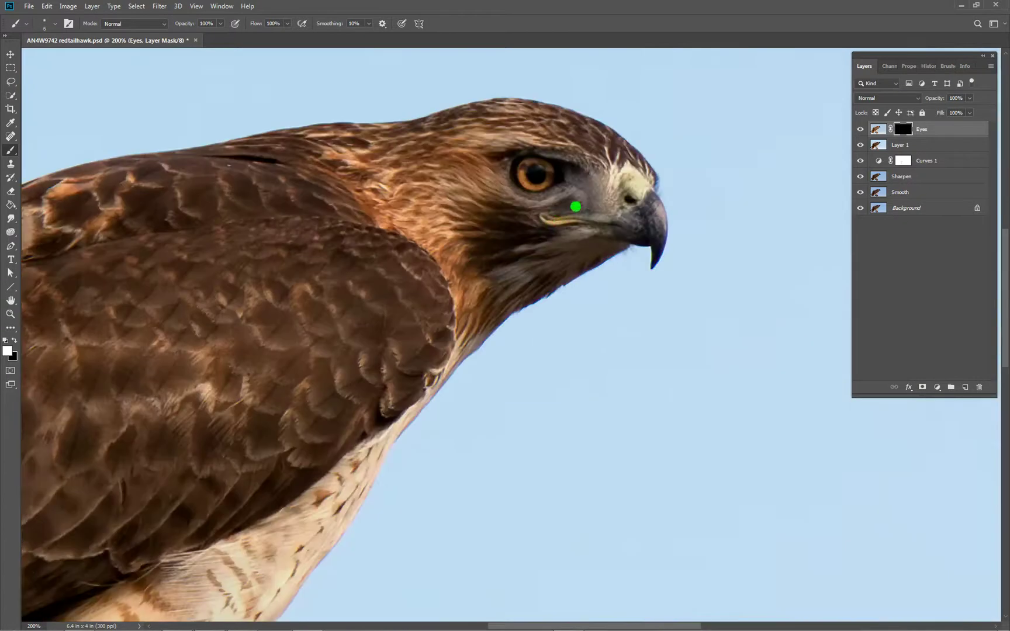
Paint white on the Eyes mask along the hawk's mouth line and beak with a small brush, partly at 50% opacity.
mouse_move(559, 223)
mouse_down()
mouse_move(580, 220)
mouse_move(554, 222)
mouse_move(610, 221)
mouse_move(661, 266)
mouse_up()
key(5)
drag(460, 304, 541, 222)
mouse_move(587, 219)
mouse_down()
mouse_move(543, 216)
mouse_move(608, 219)
mouse_move(590, 232)
mouse_up()
mouse_move(631, 178)
mouse_down()
mouse_move(595, 221)
mouse_move(555, 207)
mouse_move(528, 228)
mouse_move(569, 177)
mouse_move(545, 155)
mouse_move(551, 168)
mouse_move(511, 183)
mouse_move(536, 180)
mouse_move(543, 167)
mouse_move(565, 190)
mouse_up()
key(0)
ctrl+click(487, 252)
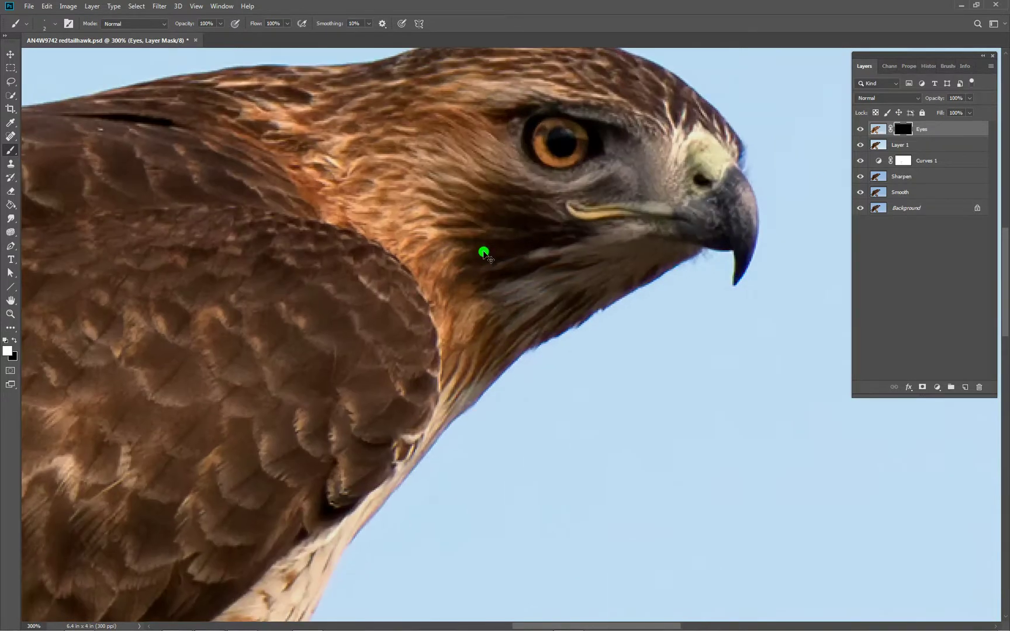
drag(487, 220, 501, 284)
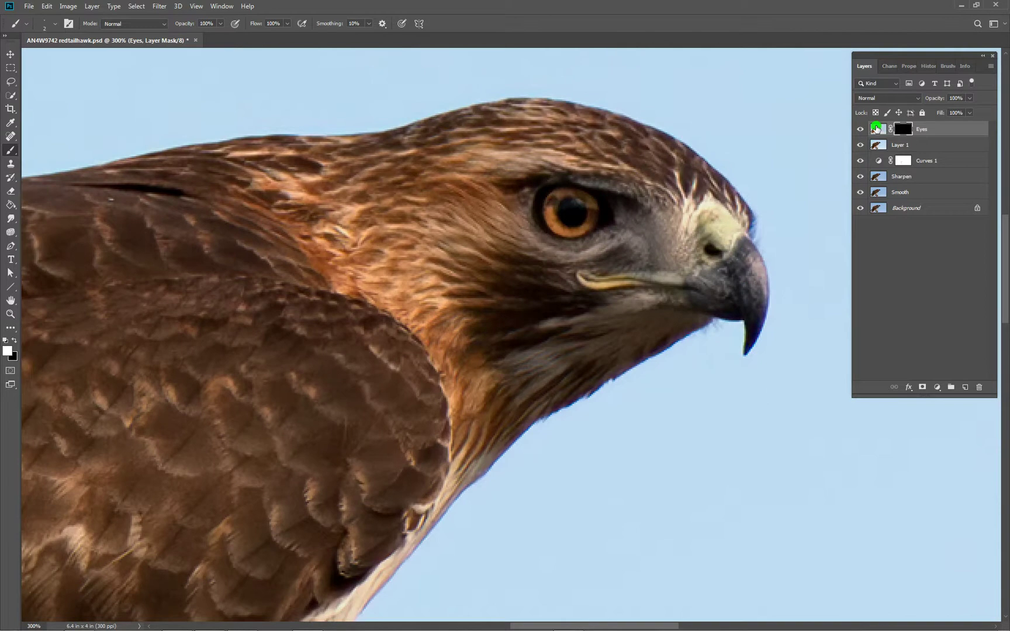
Add a new blank layer above the Eyes layer and set its blend mode to Overlay.
click(968, 388)
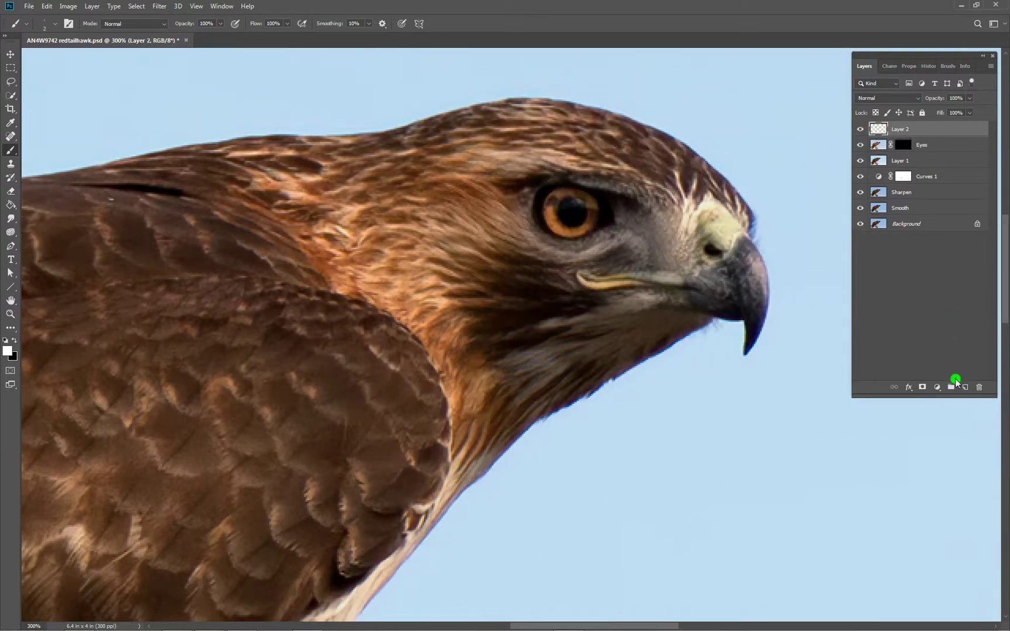
key(ctrl+z)
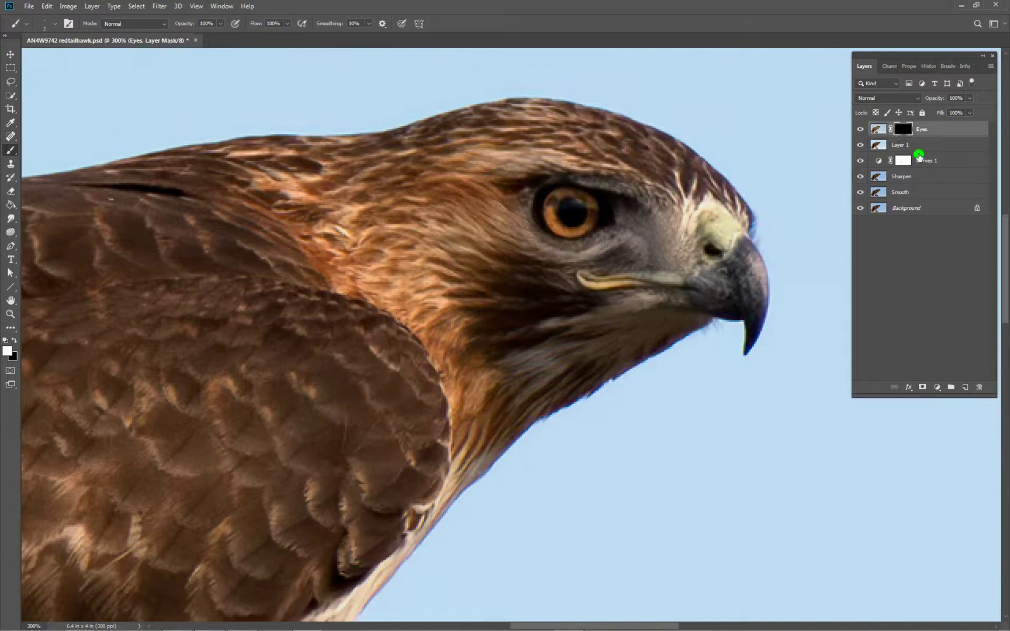
click(966, 386)
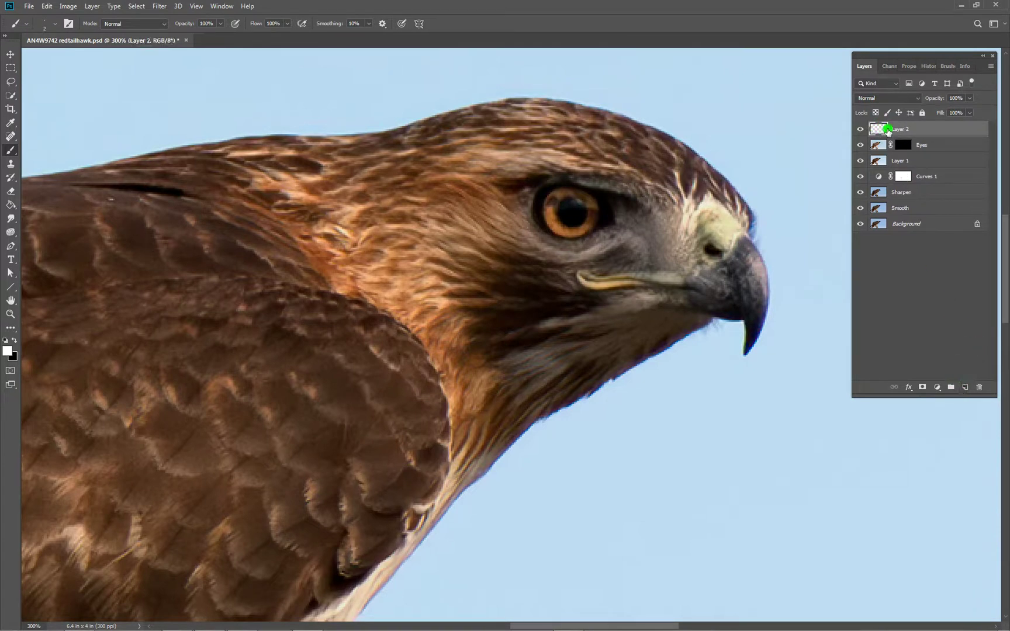
click(878, 99)
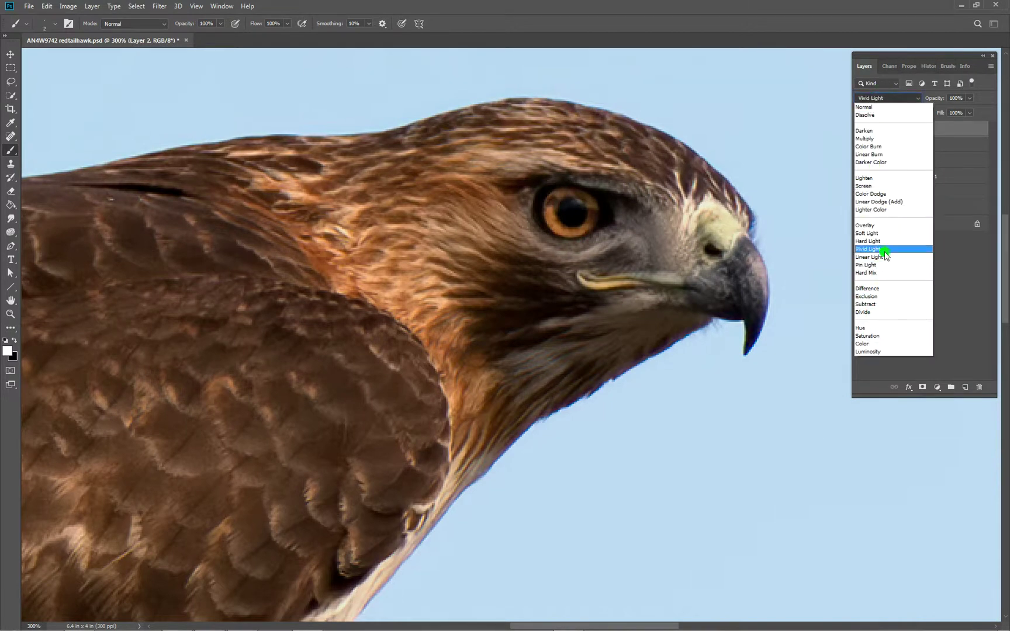
click(878, 226)
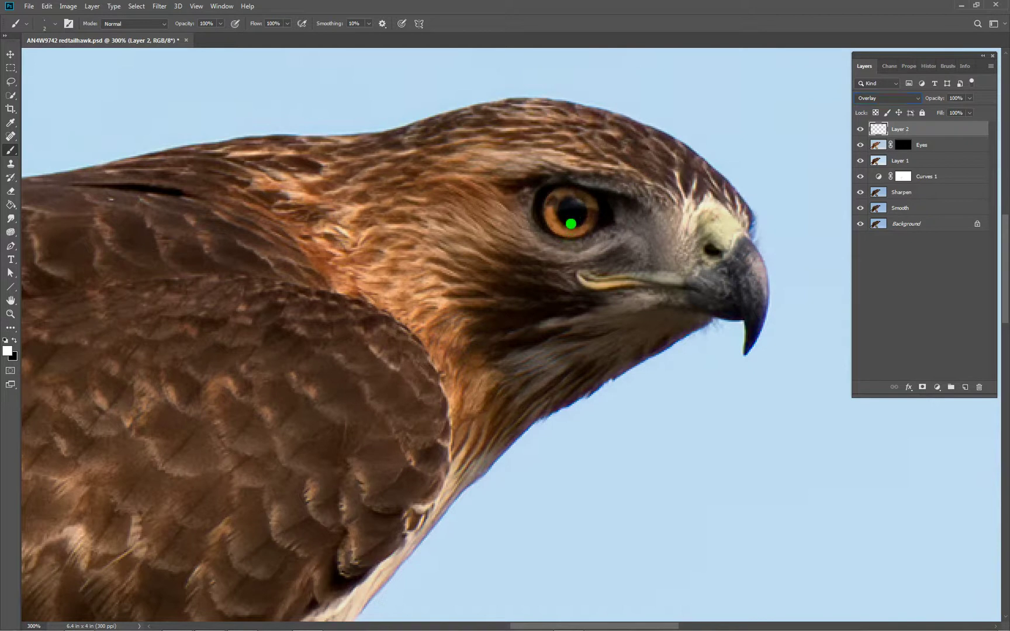
Paint white over the hawk's eye on the Overlay layer with a 3 px brush, setting the brush opacity to 50%.
key(bracketright)
click(570, 208)
key(1)
key(5)
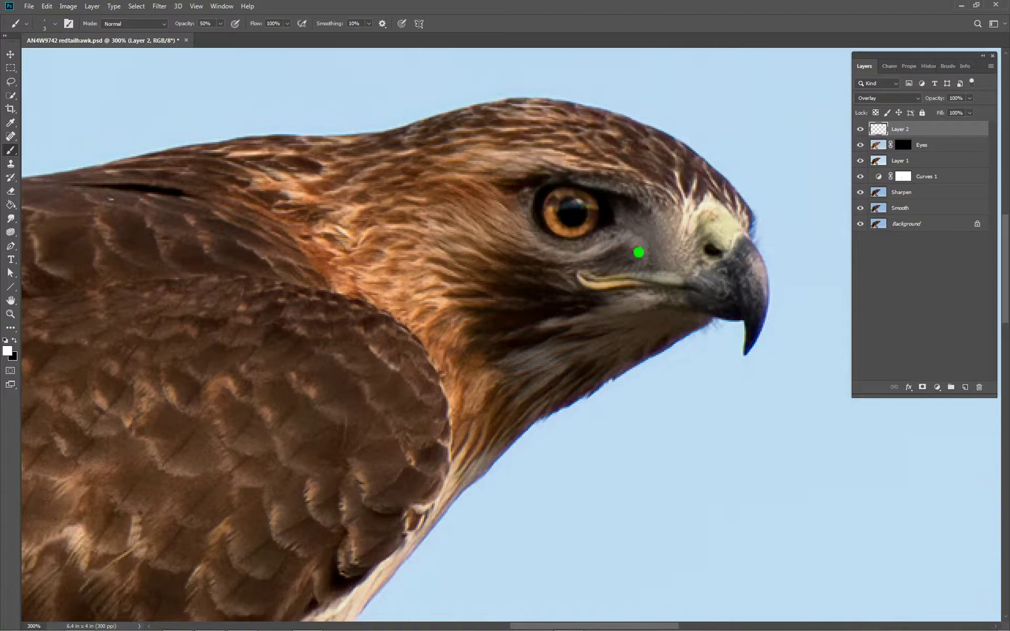
Compare the whole hawk with and without all layers above the Background.
scroll(549, 243, down, 1)
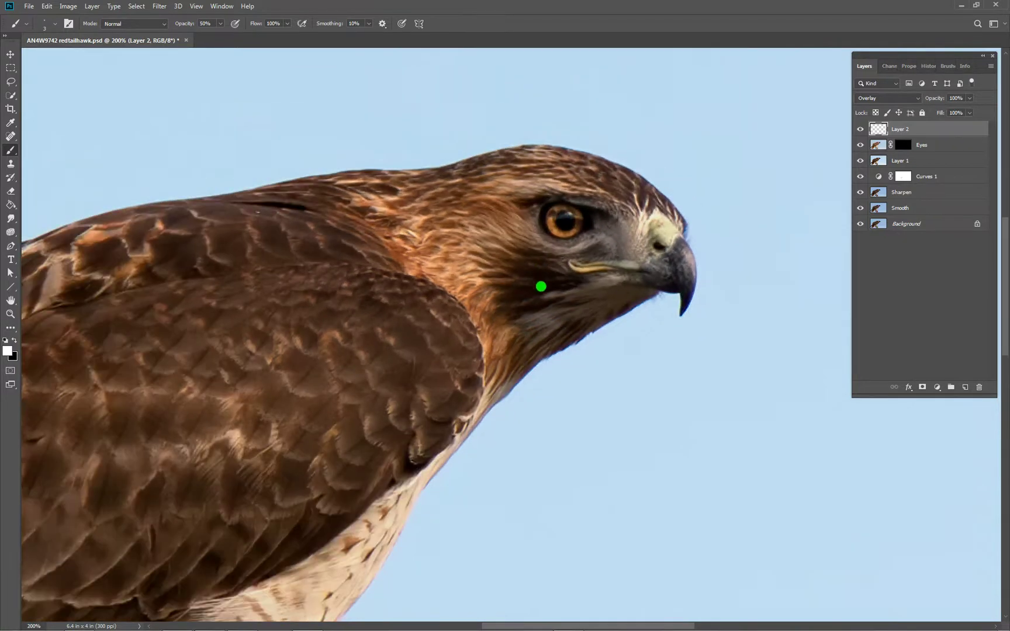
scroll(551, 248, down, 1)
scroll(552, 247, down, 1)
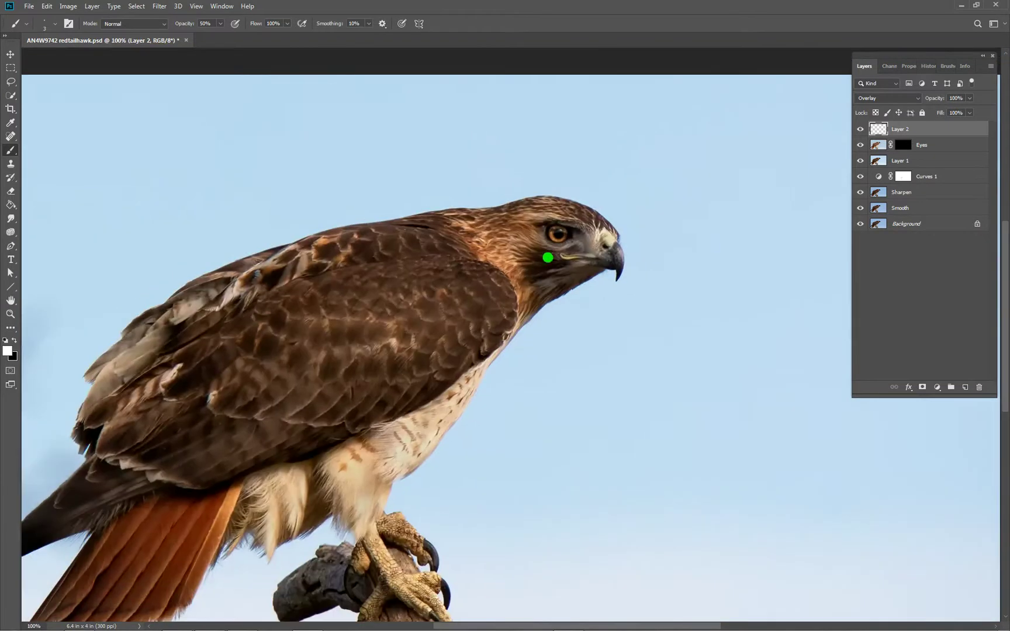
alt+click(860, 224)
alt+click(860, 225)
alt+click(860, 224)
alt+click(858, 226)
alt+click(859, 224)
alt+click(859, 224)
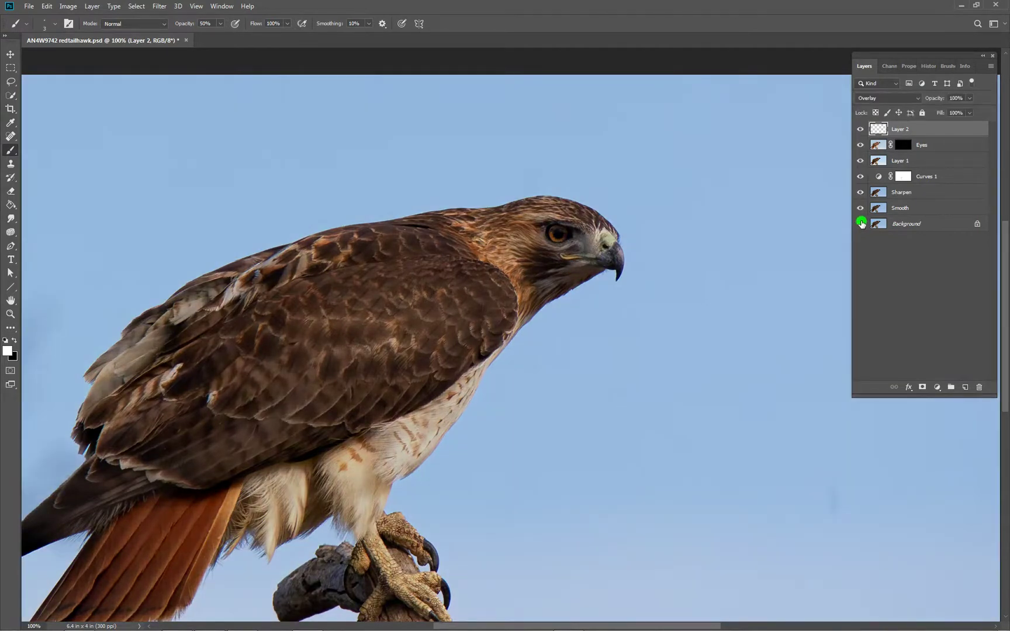
alt+click(860, 225)
alt+click(863, 226)
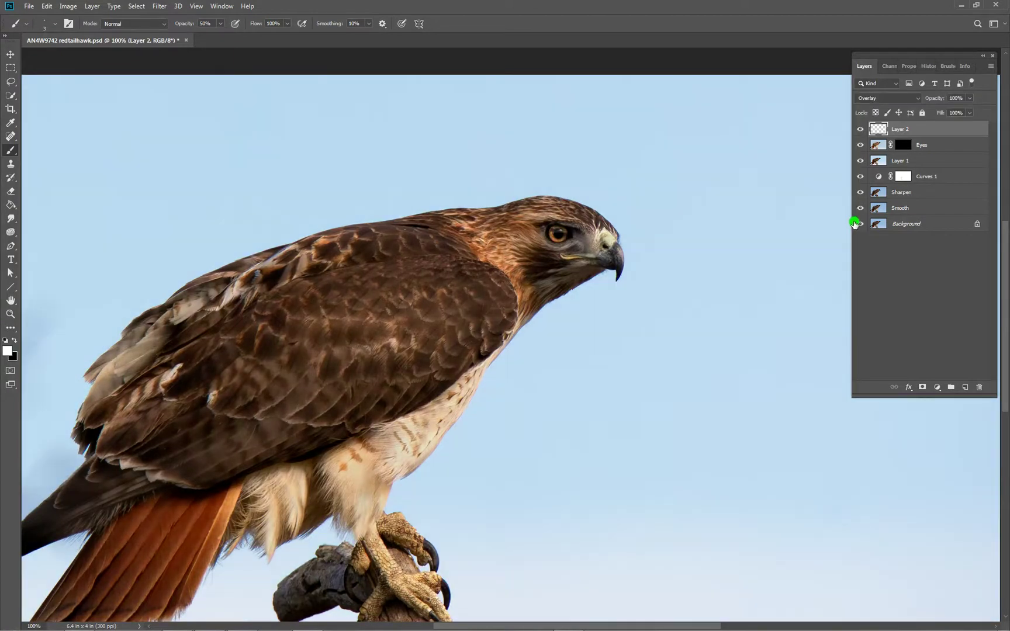
Paint white highlights along the hawk's beak on the Overlay layer with a 3 px brush at low opacity.
ctrl+click(551, 246)
ctrl+click(563, 253)
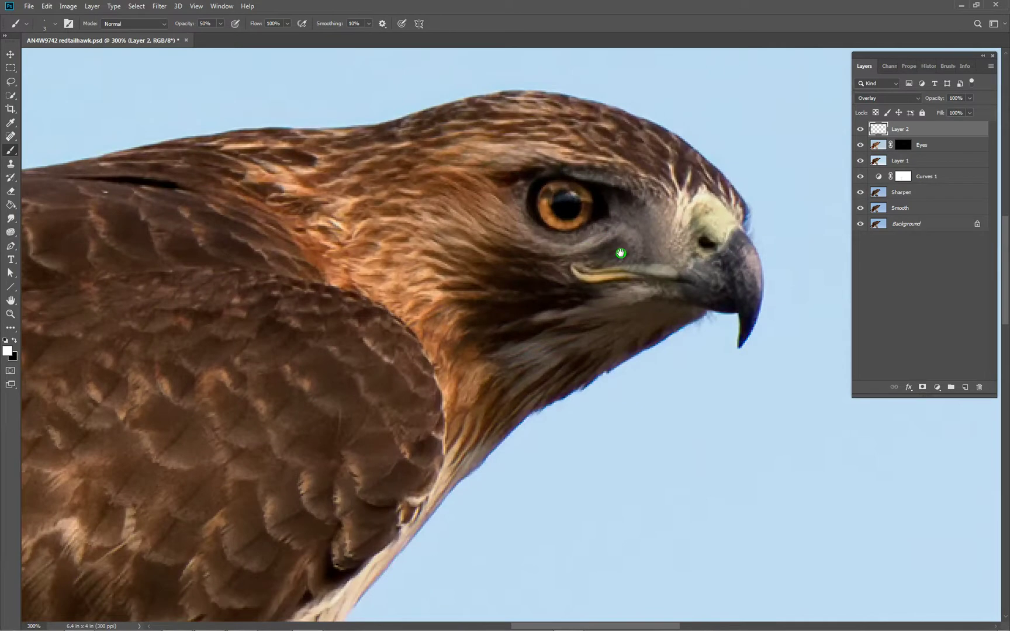
drag(730, 275, 532, 207)
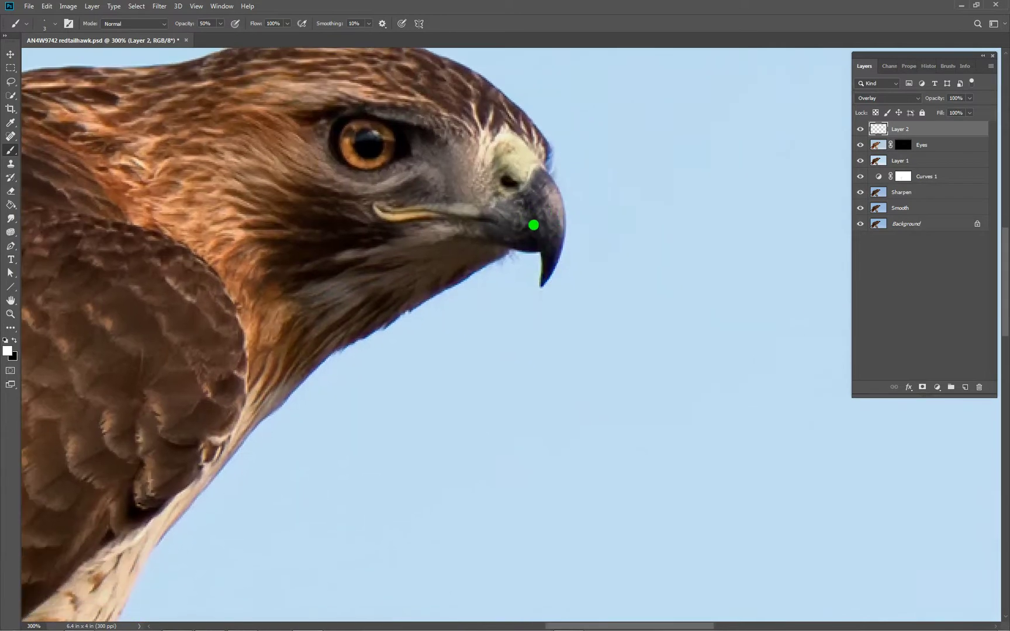
key(2)
mouse_move(539, 218)
mouse_down()
mouse_move(530, 191)
mouse_move(542, 199)
mouse_move(542, 236)
mouse_move(522, 220)
mouse_move(533, 230)
mouse_move(529, 209)
mouse_move(503, 204)
mouse_move(515, 239)
mouse_move(487, 222)
mouse_move(497, 239)
mouse_move(483, 224)
mouse_move(461, 222)
mouse_move(465, 232)
mouse_move(446, 220)
mouse_move(443, 239)
mouse_move(445, 211)
mouse_move(436, 207)
mouse_move(440, 217)
mouse_move(451, 207)
mouse_move(431, 207)
mouse_move(453, 209)
mouse_up()
mouse_move(544, 181)
mouse_down()
mouse_move(532, 171)
mouse_move(524, 186)
mouse_up()
Refine the head's shadows and highlights on the Overlay layer with a 1 to 3 px brush at 10% opacity, using black and then white.
key(x)
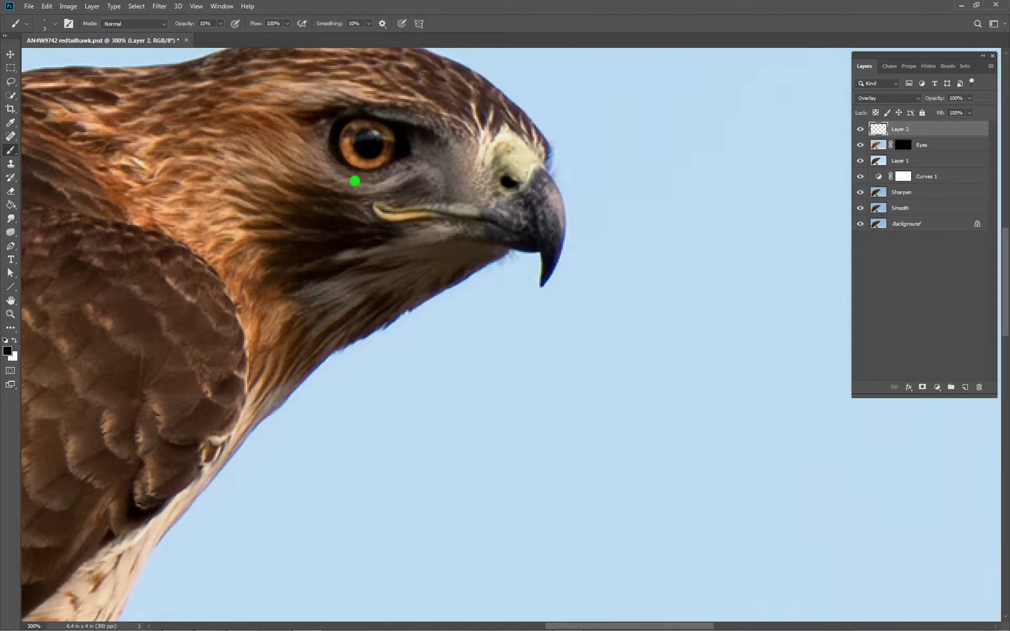
key(bracketleft)
scroll(338, 153, up, 1)
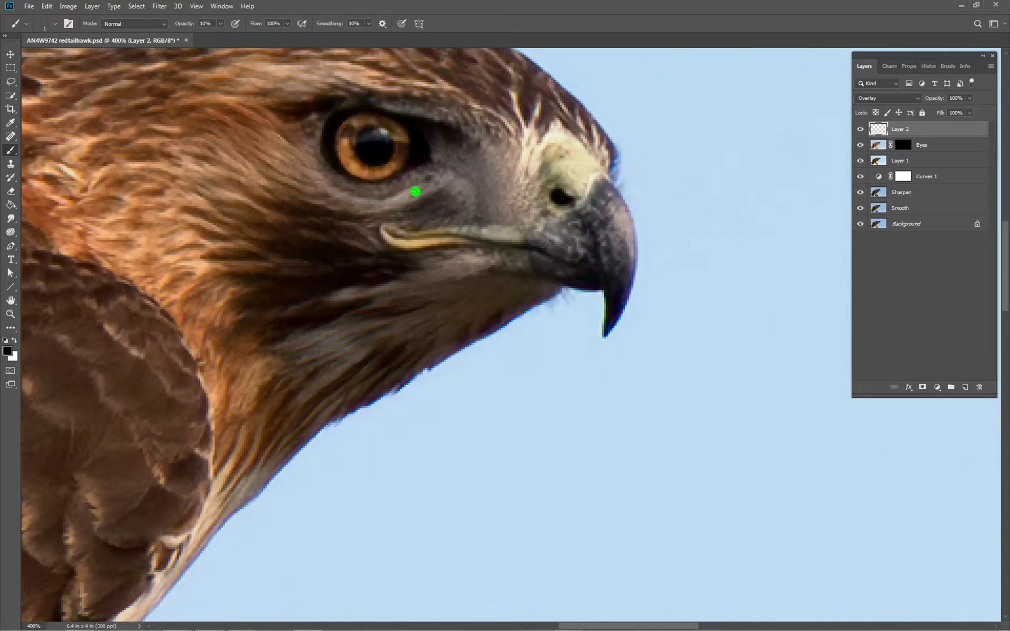
alt+click(417, 185)
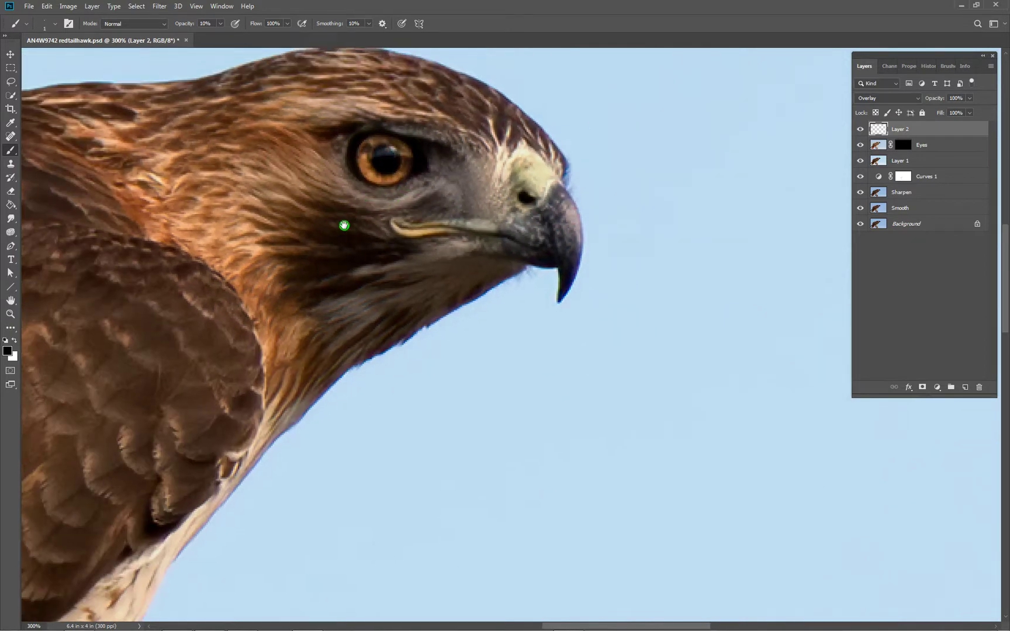
drag(343, 226, 399, 288)
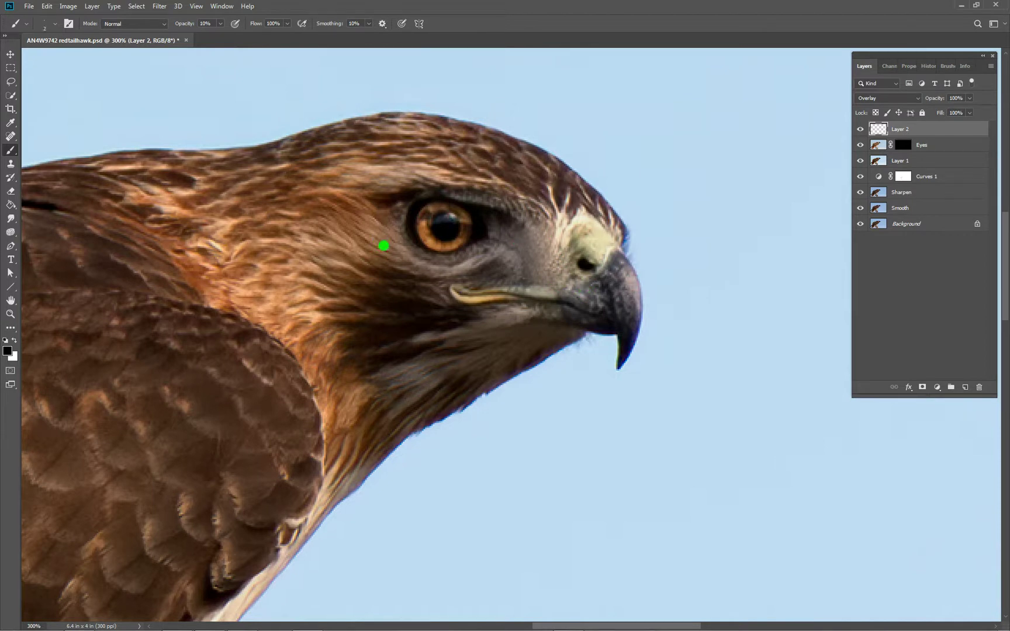
key(bracketright)
key(x)
click(631, 208)
Compare the edited hawk with the original Background alone, first close up on the head and then at 100% zoom.
click(862, 224)
click(862, 223)
click(862, 222)
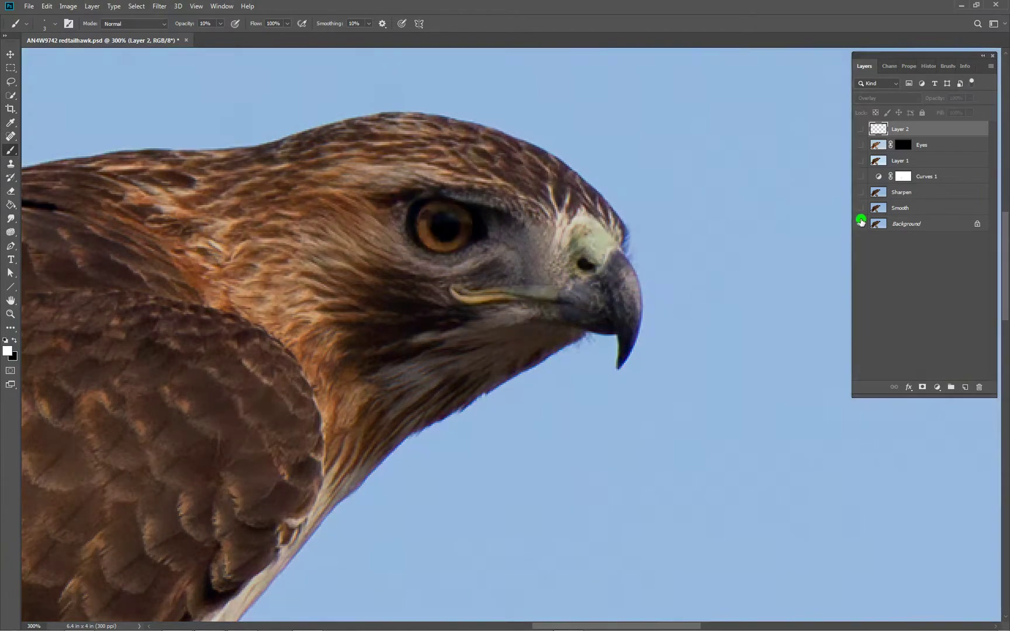
alt+click(862, 223)
alt+click(862, 223)
alt+click(629, 278)
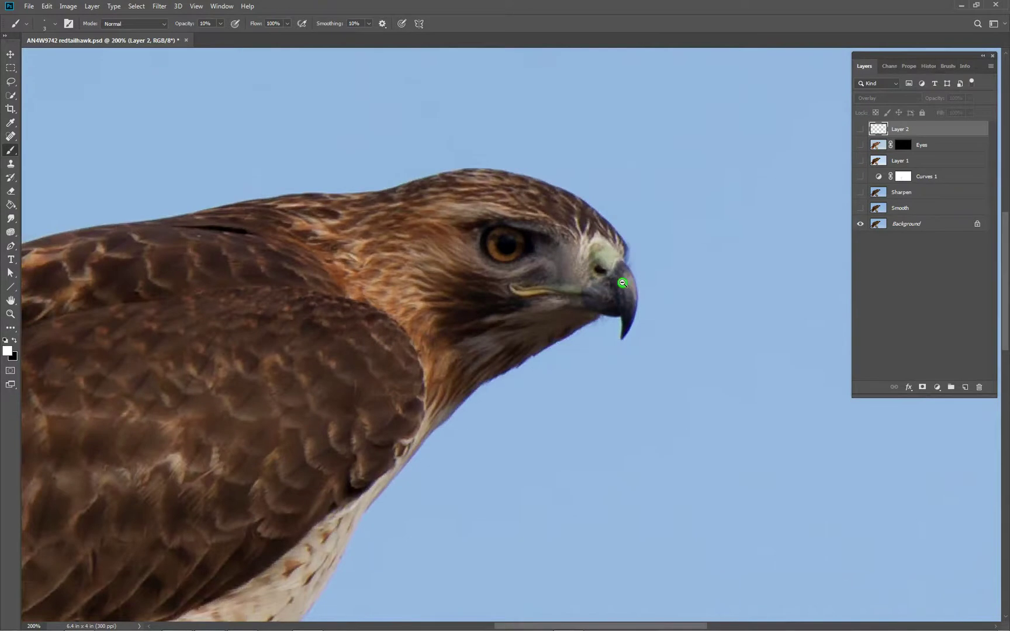
alt+click(620, 276)
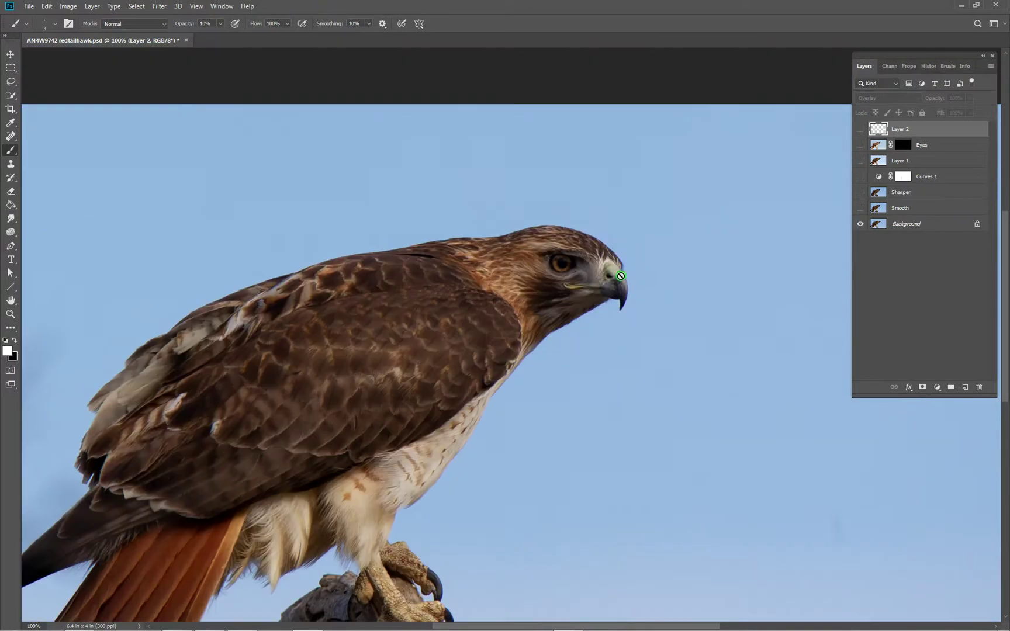
alt+click(862, 223)
alt+click(861, 223)
alt+click(858, 224)
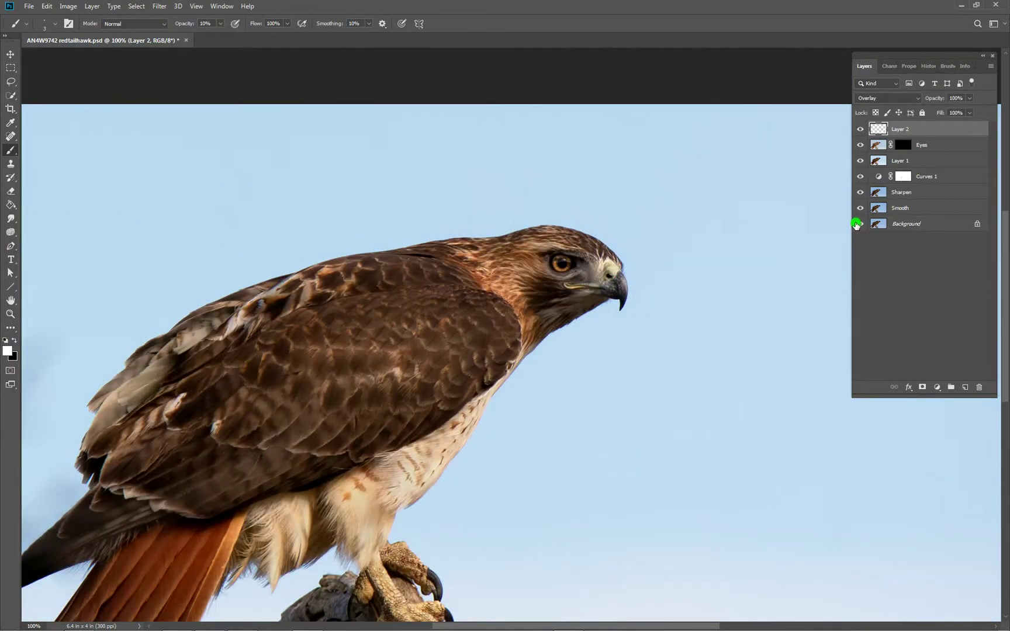
alt+click(857, 226)
alt+click(857, 226)
alt+click(860, 226)
alt+click(858, 226)
alt+click(856, 226)
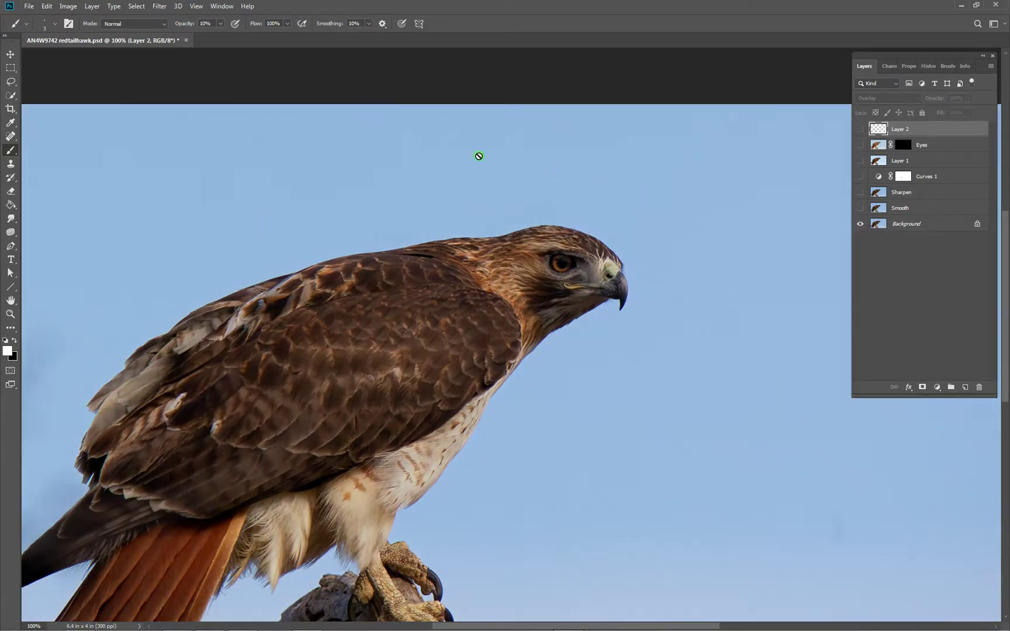
alt+click(858, 226)
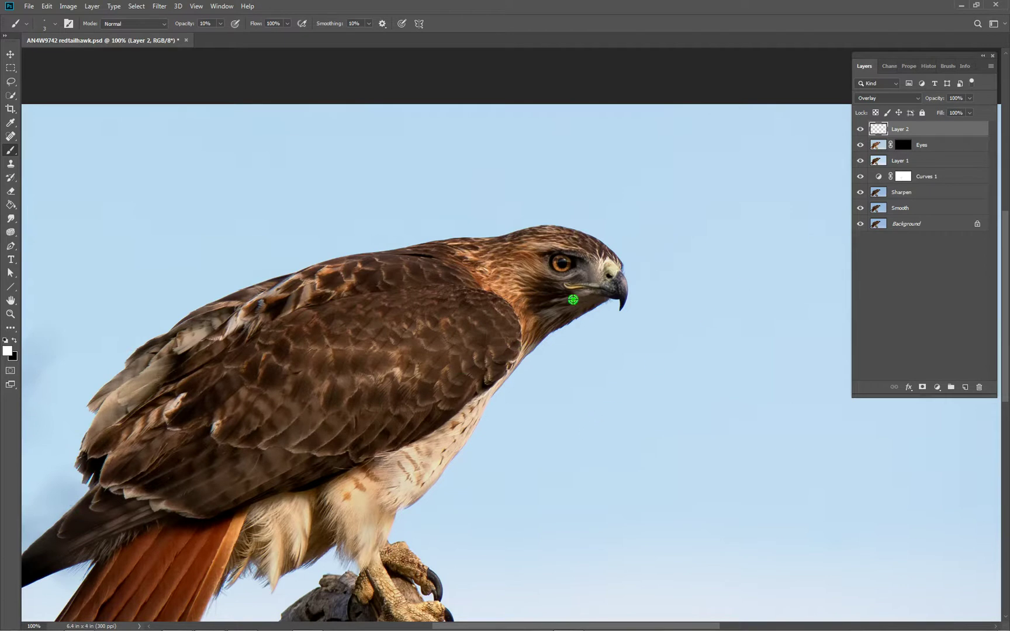
Paint white highlights over the hawk's foot and lower leg on the Overlay layer with a 3 px brush at 10% opacity.
mouse_move(553, 286)
mouse_down()
mouse_move(562, 283)
mouse_move(565, 307)
mouse_move(558, 296)
mouse_move(560, 323)
mouse_move(546, 305)
mouse_move(550, 381)
mouse_up()
mouse_move(442, 402)
mouse_down()
mouse_move(528, 237)
mouse_move(569, 232)
mouse_up()
ctrl+click(495, 384)
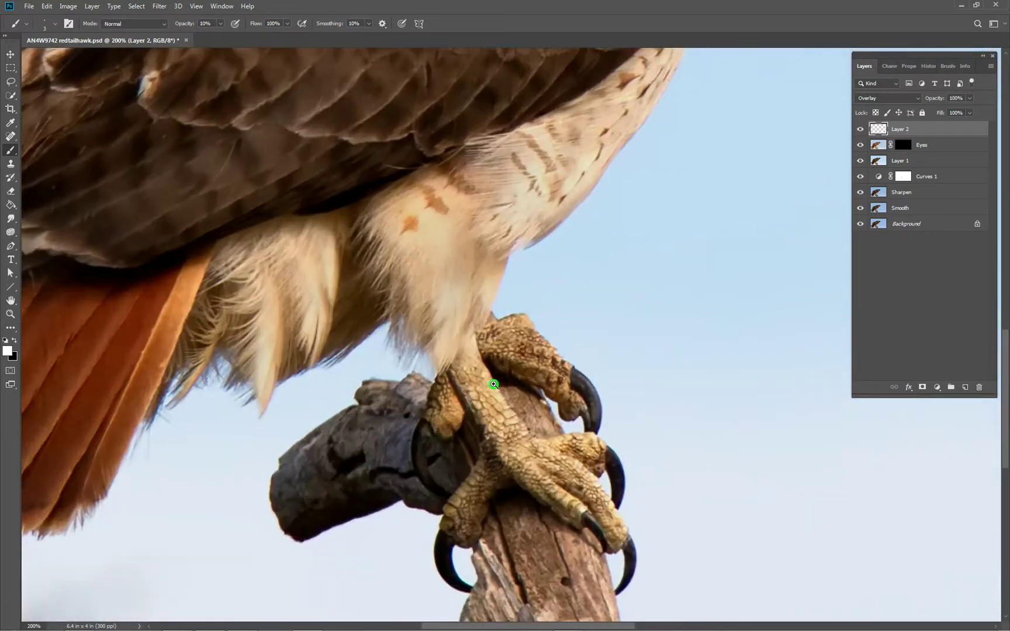
mouse_move(600, 365)
mouse_down()
mouse_move(613, 407)
mouse_move(526, 363)
mouse_move(538, 344)
mouse_move(514, 318)
mouse_move(431, 273)
mouse_move(447, 285)
mouse_move(444, 306)
mouse_move(388, 330)
mouse_move(380, 350)
mouse_up()
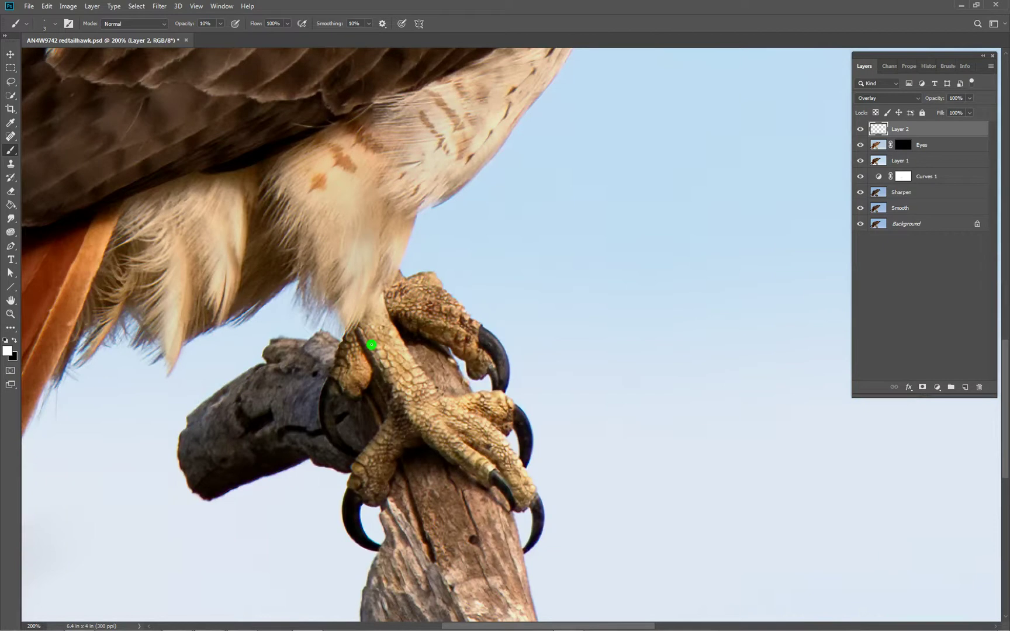
drag(363, 324, 160, 379)
Paint black over the shadows of the hawk's toes on the Overlay layer with a 2 px brush at 20% opacity.
click(8, 348)
click(16, 342)
drag(426, 382, 422, 375)
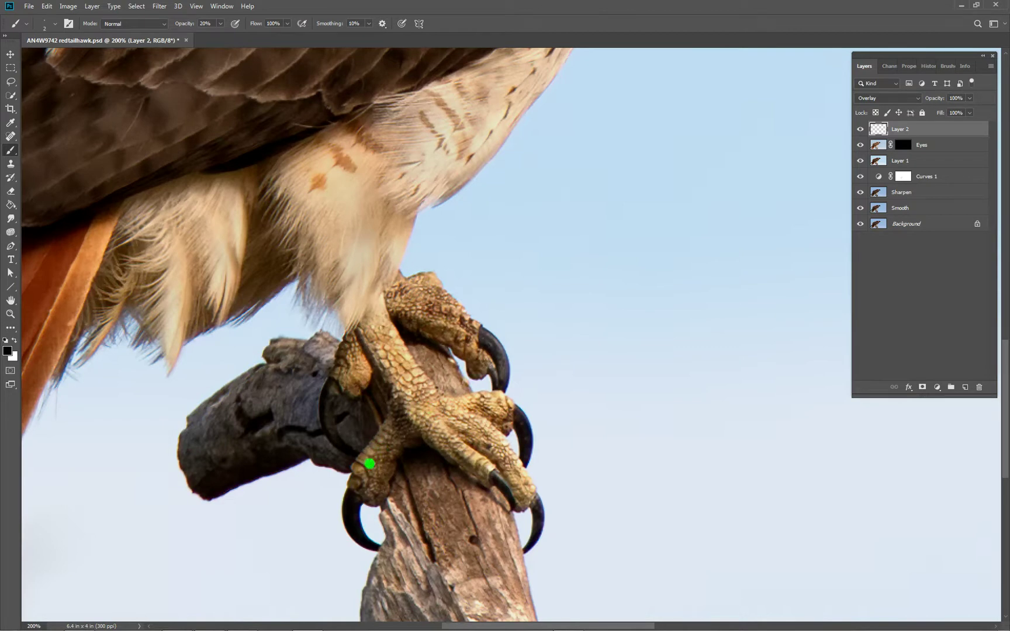
drag(476, 455, 488, 465)
mouse_move(489, 404)
mouse_down()
mouse_move(510, 408)
mouse_move(503, 401)
mouse_up()
drag(458, 407, 450, 410)
mouse_move(504, 457)
mouse_down()
mouse_move(490, 471)
mouse_move(531, 485)
mouse_move(516, 474)
mouse_up()
mouse_move(492, 487)
mouse_down()
mouse_move(509, 469)
mouse_move(481, 466)
mouse_up()
mouse_move(525, 361)
mouse_down()
mouse_move(492, 340)
mouse_move(496, 360)
mouse_up()
Paint white highlights on the rear toe and talons with a 4 to 5 px brush at 30% and then 20% opacity, dismissing the Windows color scheme dialog.
key(x)
drag(469, 311, 476, 351)
mouse_move(469, 339)
mouse_down()
mouse_move(480, 359)
mouse_move(494, 355)
mouse_up()
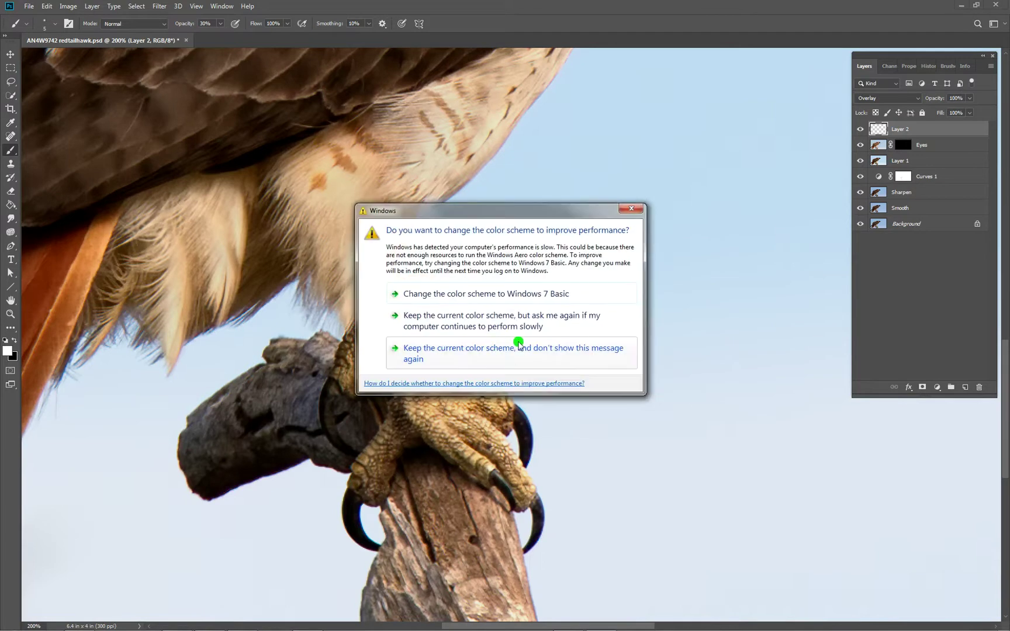
click(631, 216)
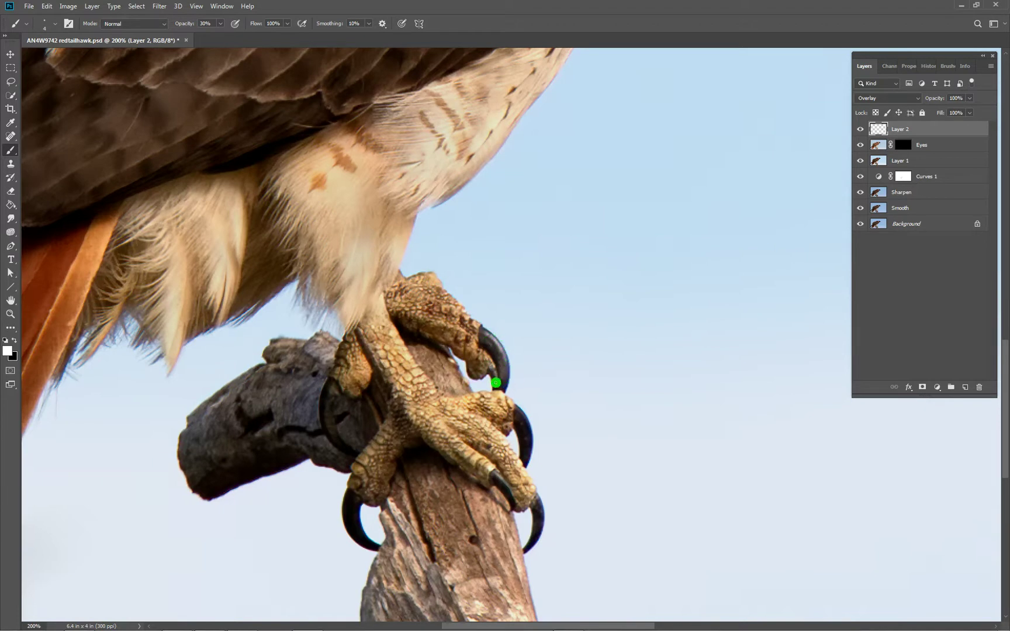
key(2)
mouse_move(496, 374)
mouse_down()
mouse_move(491, 384)
mouse_move(502, 370)
mouse_up()
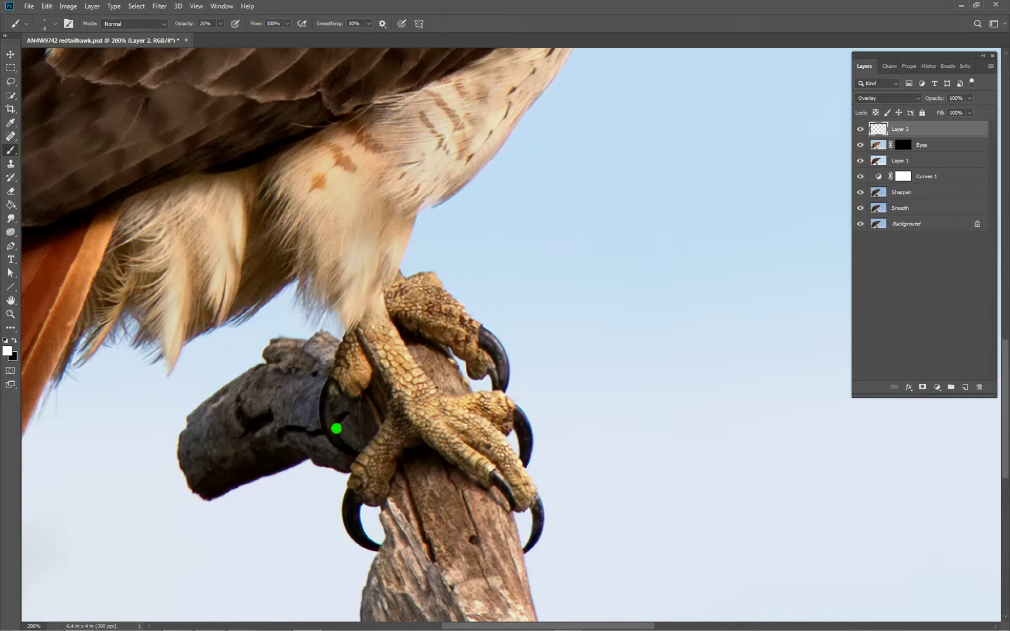
mouse_move(338, 436)
mouse_down()
mouse_move(328, 412)
mouse_move(345, 404)
mouse_move(333, 413)
mouse_move(334, 379)
mouse_move(327, 408)
mouse_move(321, 373)
mouse_up()
Paint black along the dark parts of the talons on the Overlay layer with a 4 px brush at 20% opacity.
key(x)
mouse_move(494, 343)
mouse_down()
mouse_move(481, 336)
mouse_move(500, 356)
mouse_move(490, 339)
mouse_move(501, 360)
mouse_move(492, 377)
mouse_move(491, 343)
mouse_move(531, 434)
mouse_move(514, 409)
mouse_move(547, 520)
mouse_move(495, 479)
mouse_move(514, 484)
mouse_move(505, 487)
mouse_up()
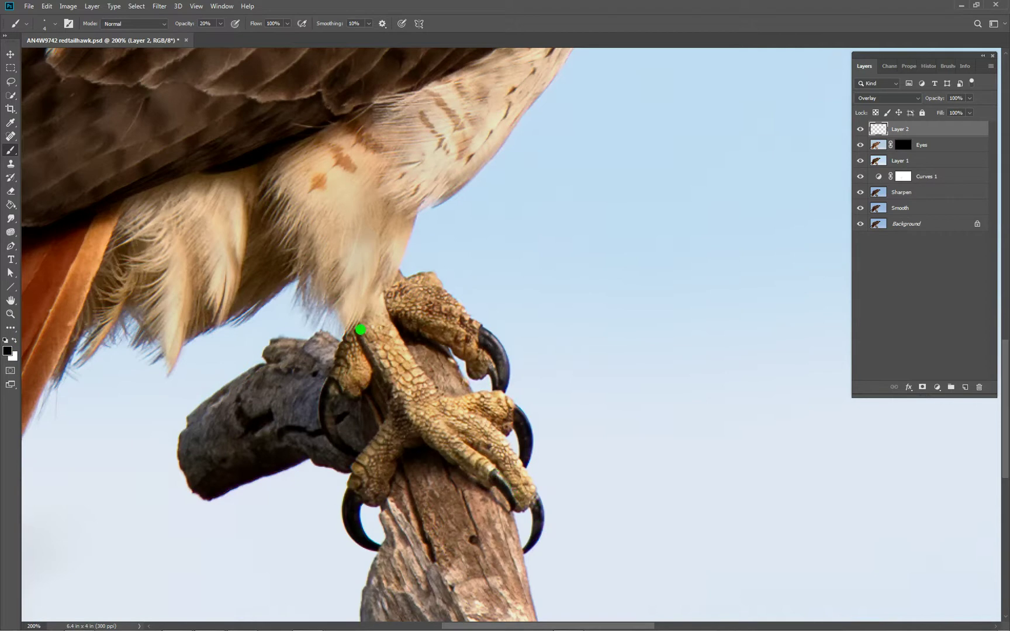
mouse_move(325, 418)
mouse_down()
mouse_move(338, 420)
mouse_move(332, 432)
mouse_up()
Compare the feet, talons and body with and without all layers above the Background.
alt+click(859, 225)
alt+click(859, 225)
alt+click(859, 225)
alt+click(858, 227)
ctrl+alt+click(785, 252)
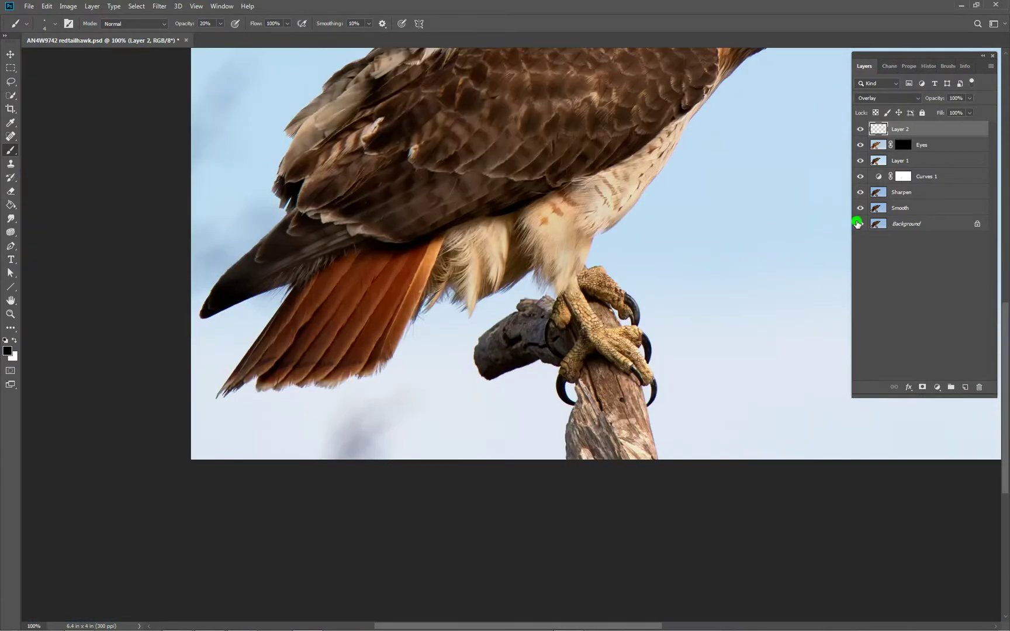
drag(672, 263, 545, 286)
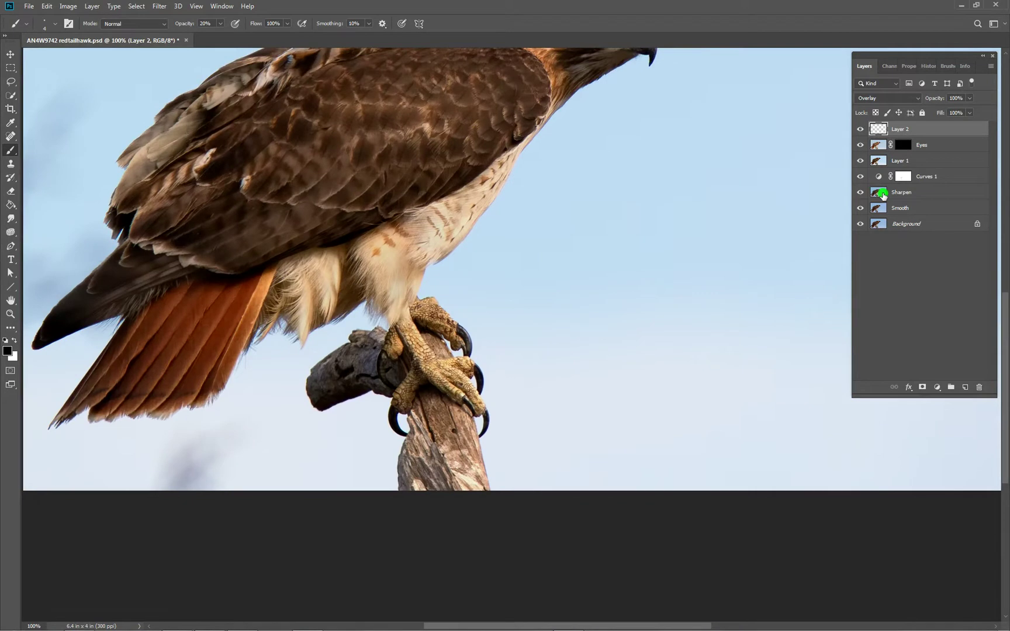
alt+click(861, 225)
alt+click(860, 226)
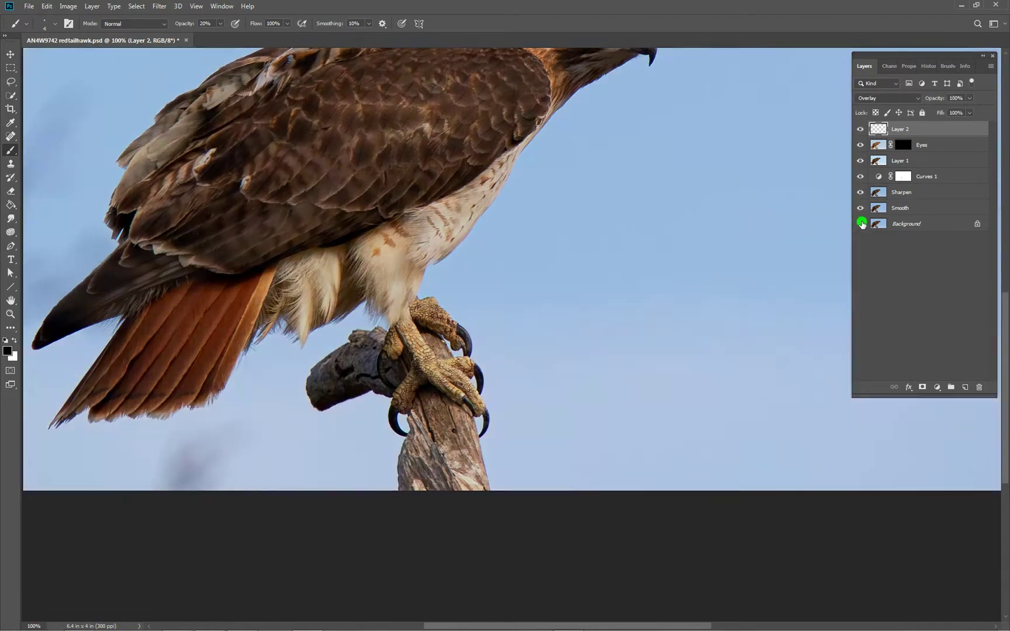
alt+click(860, 227)
alt+click(860, 227)
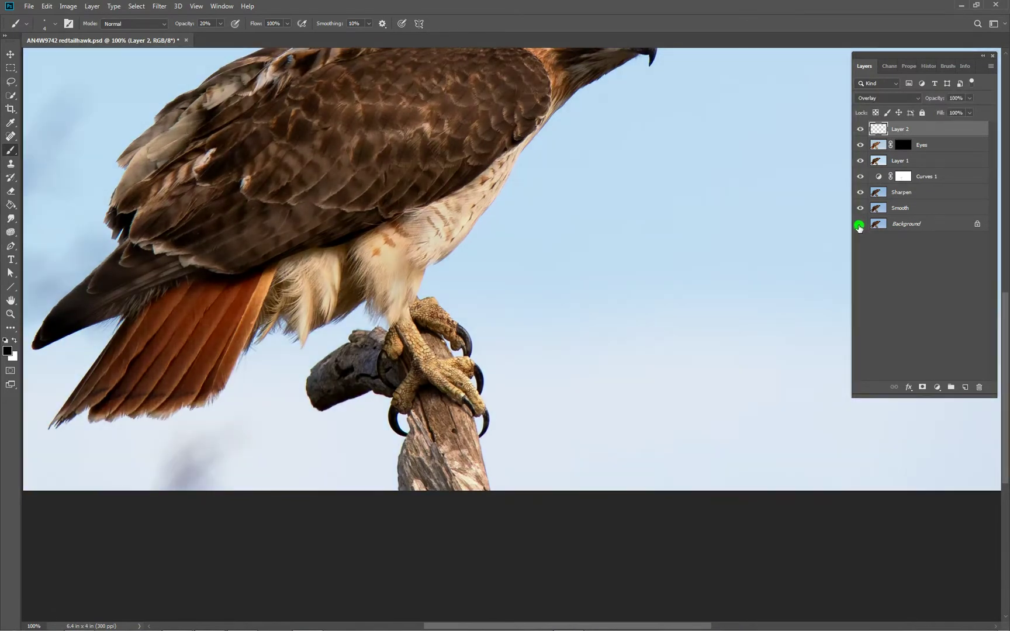
alt+click(860, 225)
alt+click(861, 224)
alt+click(862, 222)
alt+click(861, 223)
alt+click(861, 224)
alt+click(860, 223)
Restore white as the brush color, bring the full hawk into view at 100% zoom and save the document.
scroll(474, 348, up, 1)
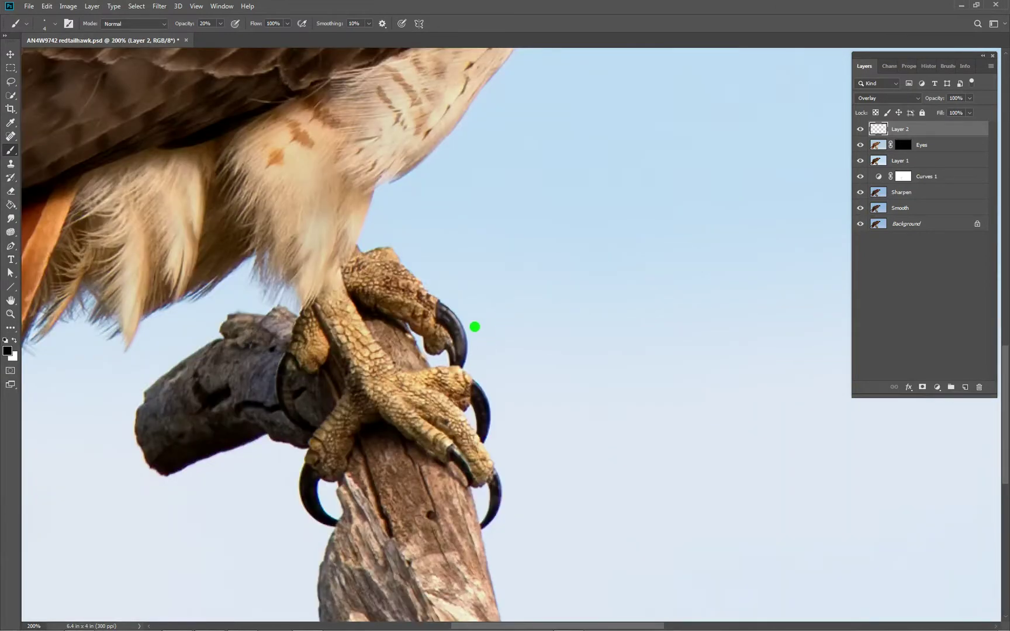
key(x)
key(ctrl+minus)
drag(470, 266, 497, 339)
key(ctrl+s)
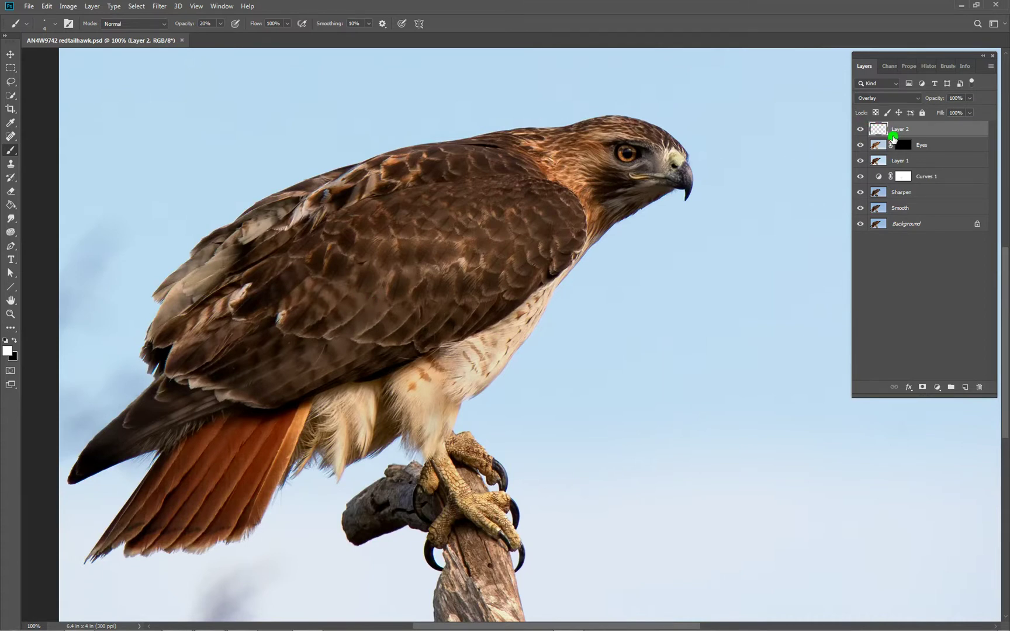
Select Layer 1 and preview the hawk with the layers beneath it hidden and shown again.
click(879, 169)
click(860, 161)
click(861, 161)
drag(861, 176, 861, 224)
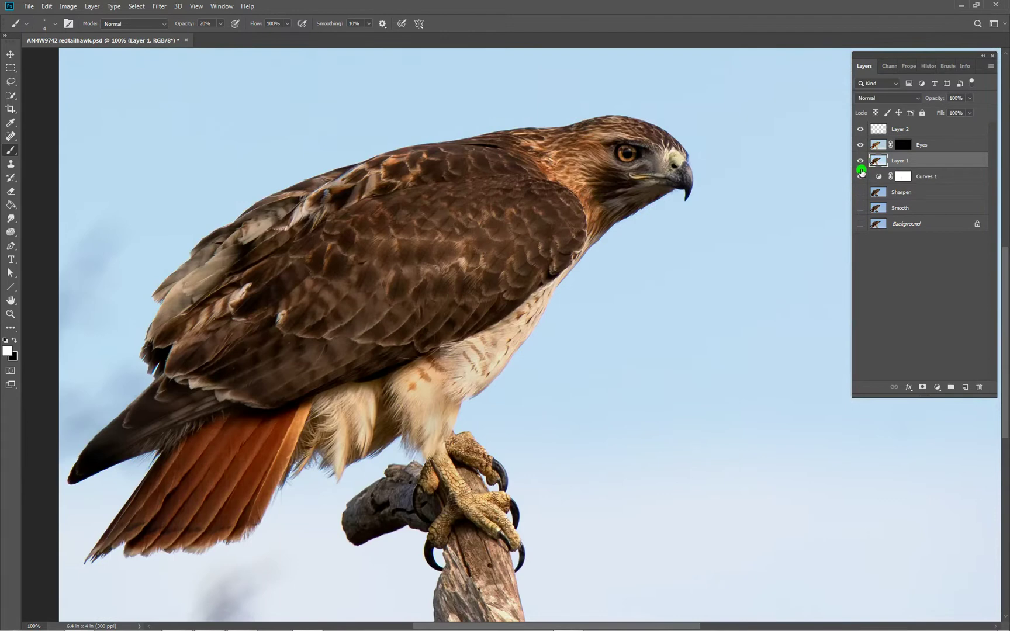
drag(861, 174, 861, 225)
Set up the Sharpen tool with a 9 px brush at 20% strength for work on the hawk's head.
scroll(618, 202, up, 1)
drag(597, 192, 582, 350)
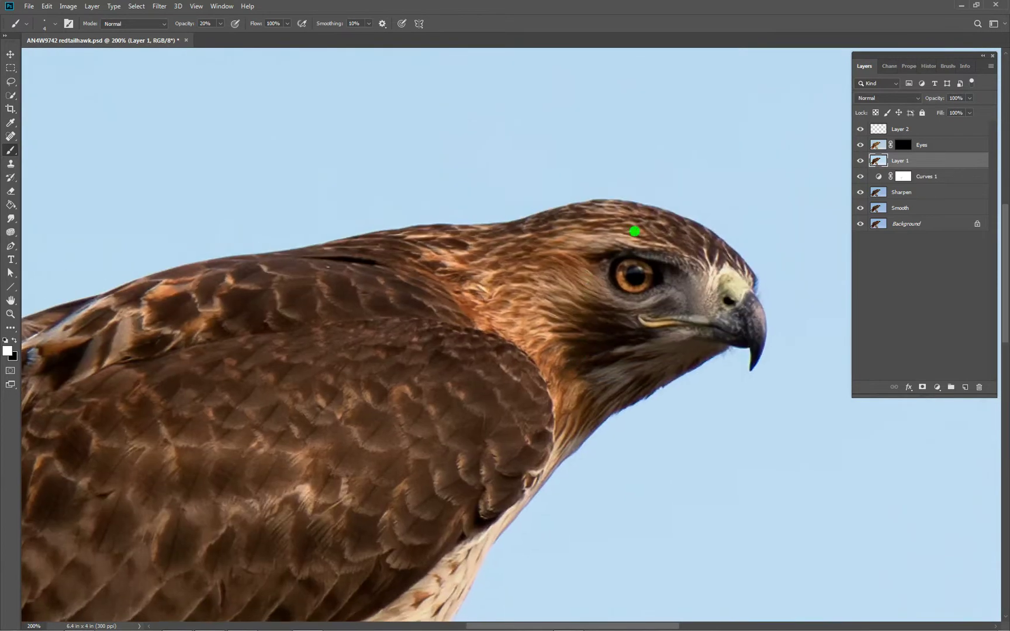
click(10, 220)
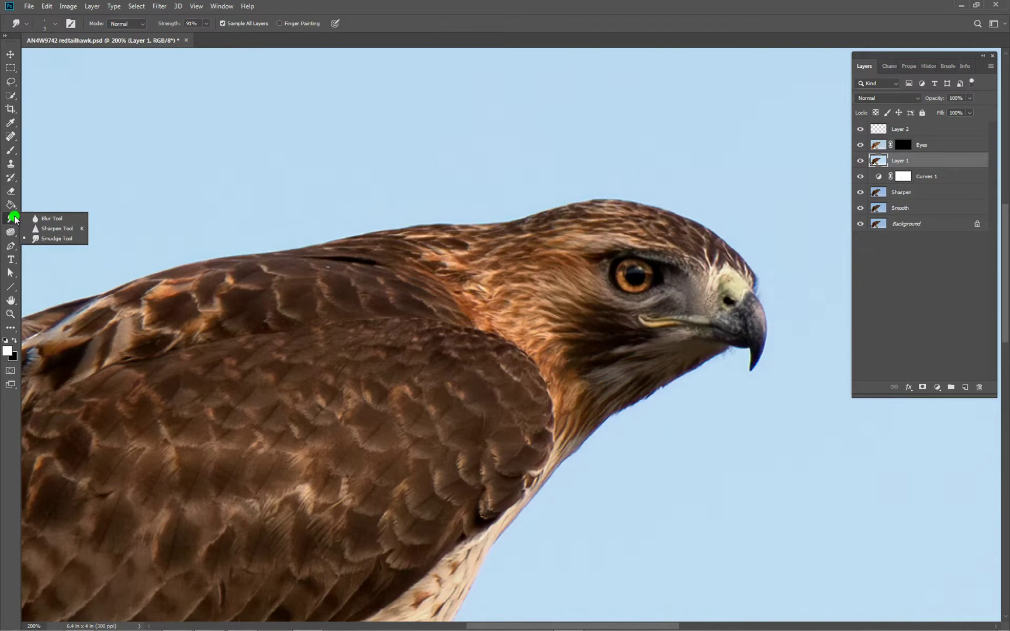
click(42, 229)
key(bracketleft)
key(bracketleft)
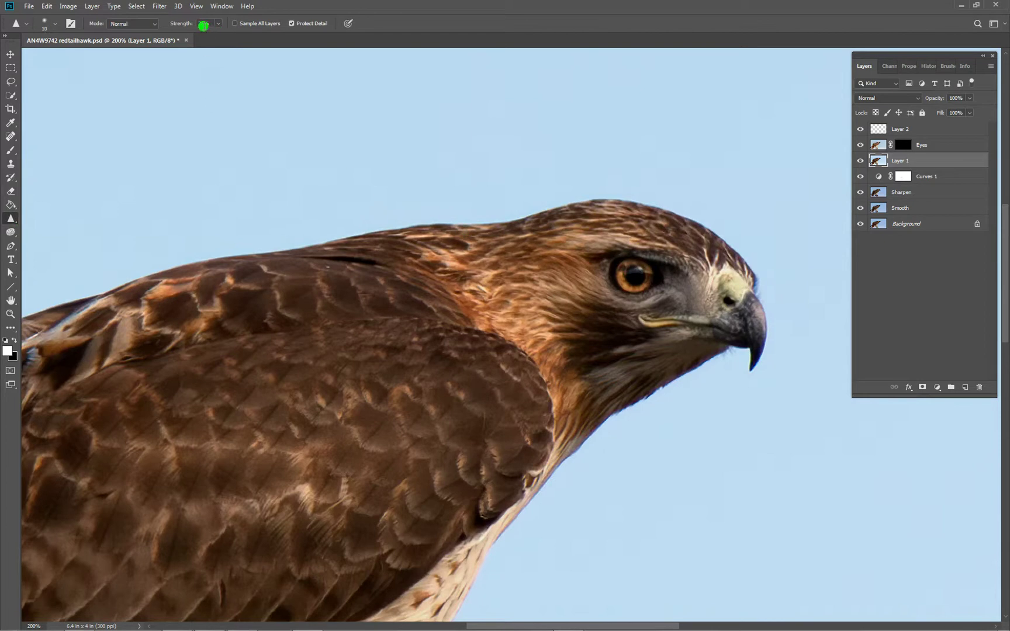
key(bracketleft)
click(884, 129)
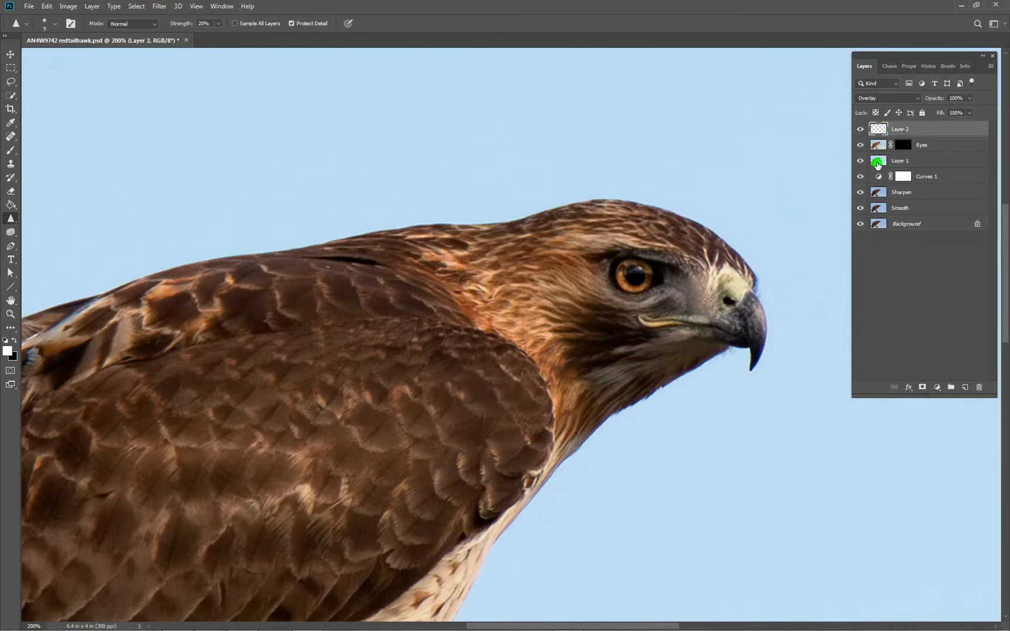
shift+click(878, 161)
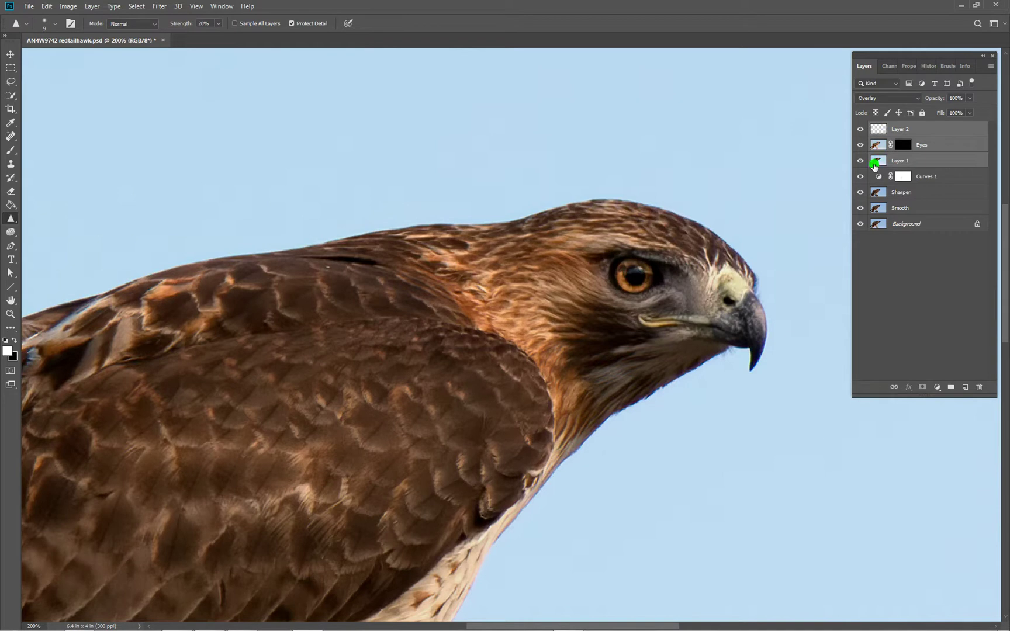
click(989, 69)
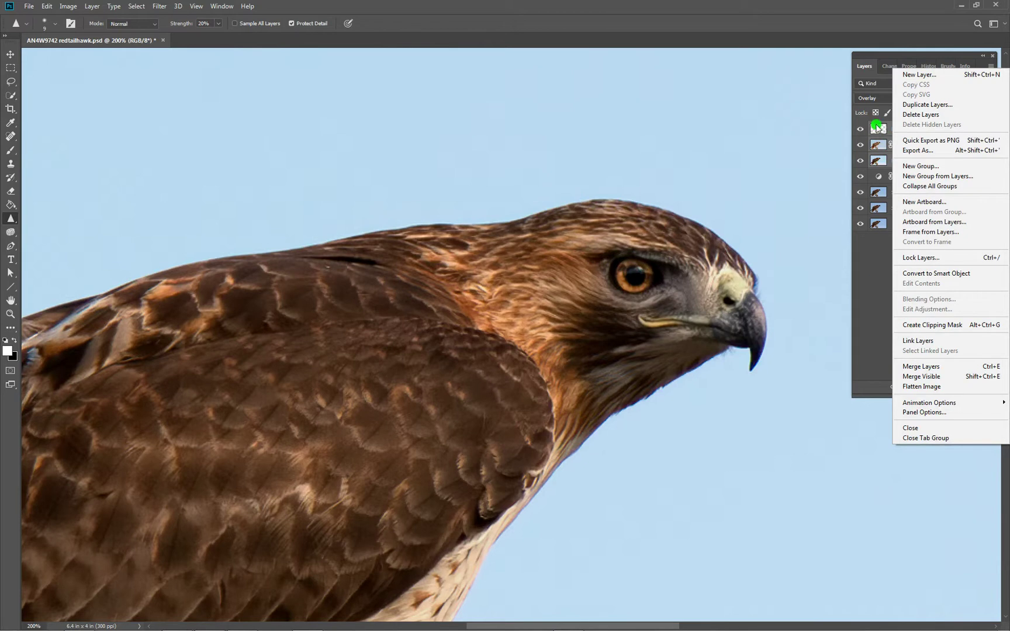
click(868, 244)
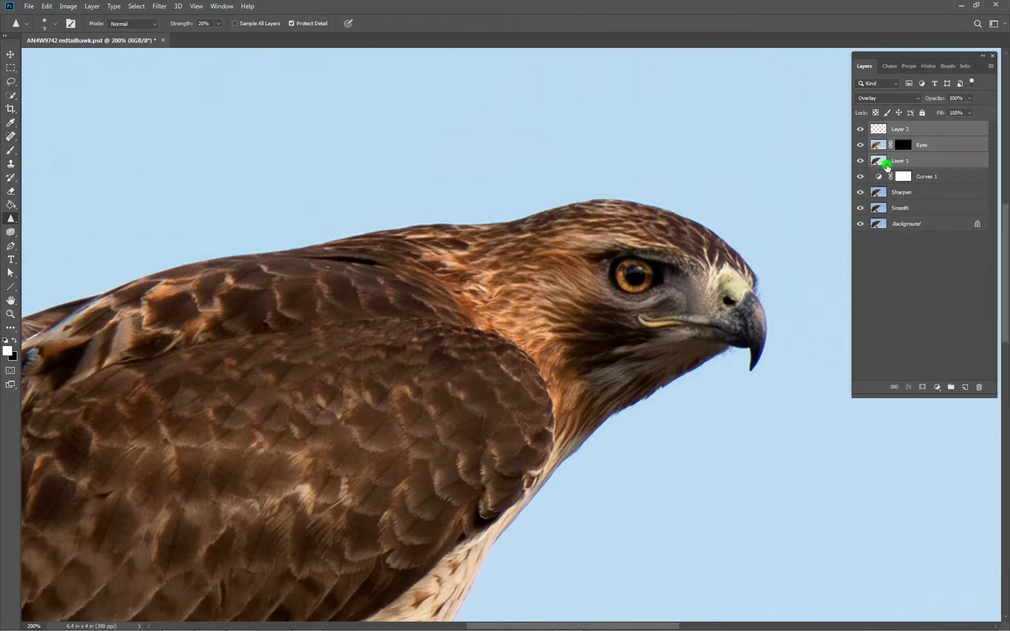
click(924, 195)
click(902, 129)
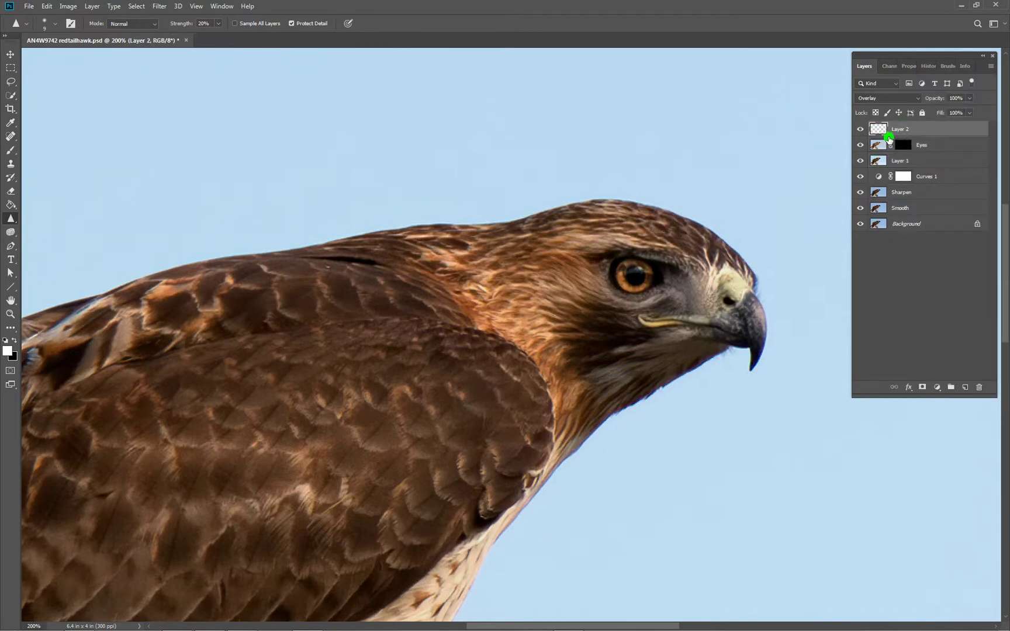
click(880, 152)
click(883, 159)
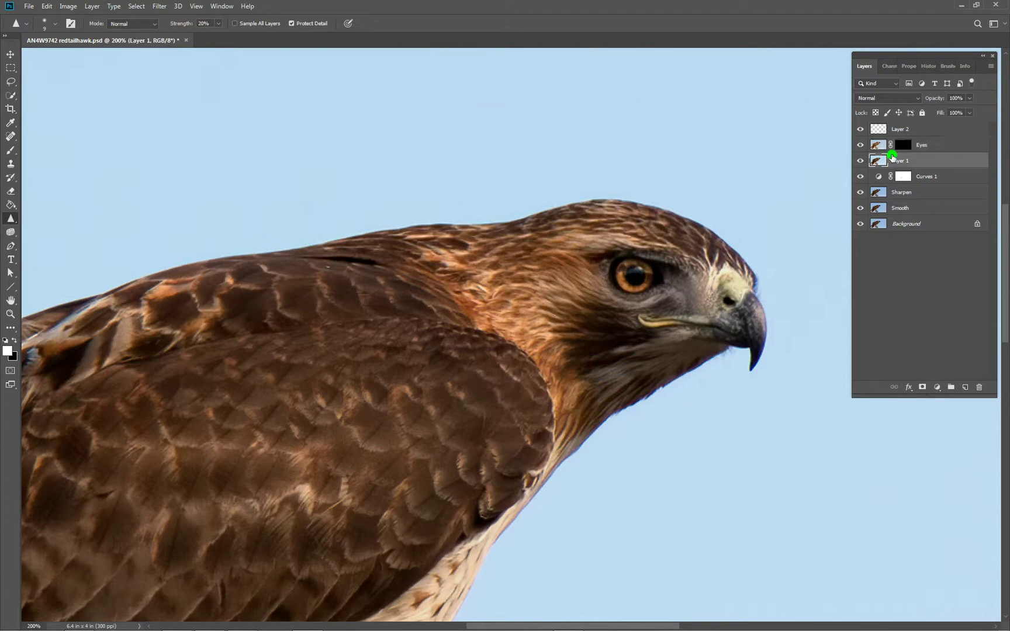
Merge Layer 2, Eyes and Layer 1 into a single layer above the Curves adjustment.
click(880, 130)
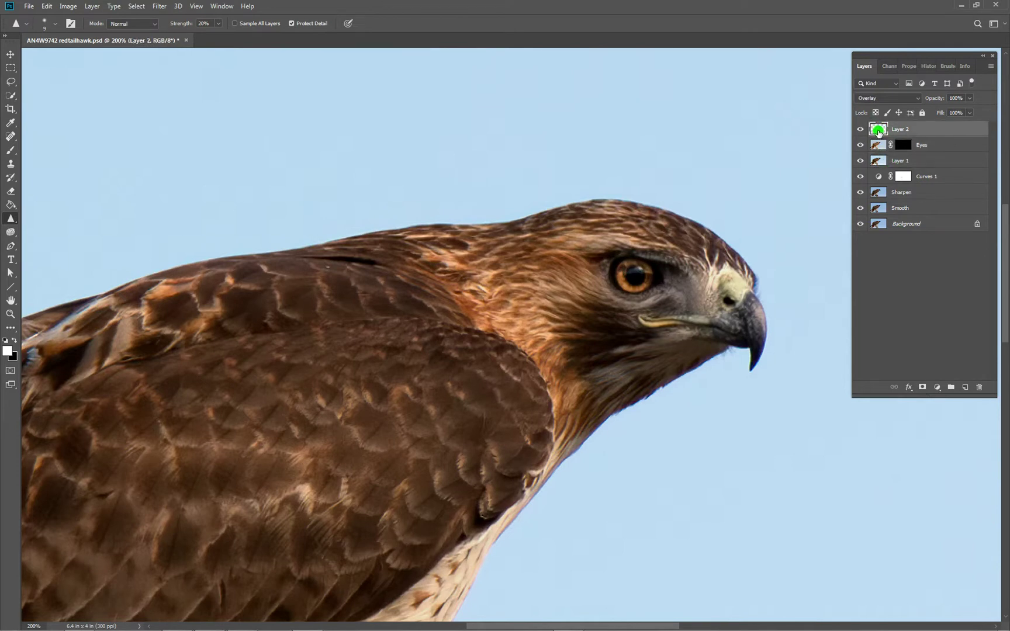
shift+click(879, 147)
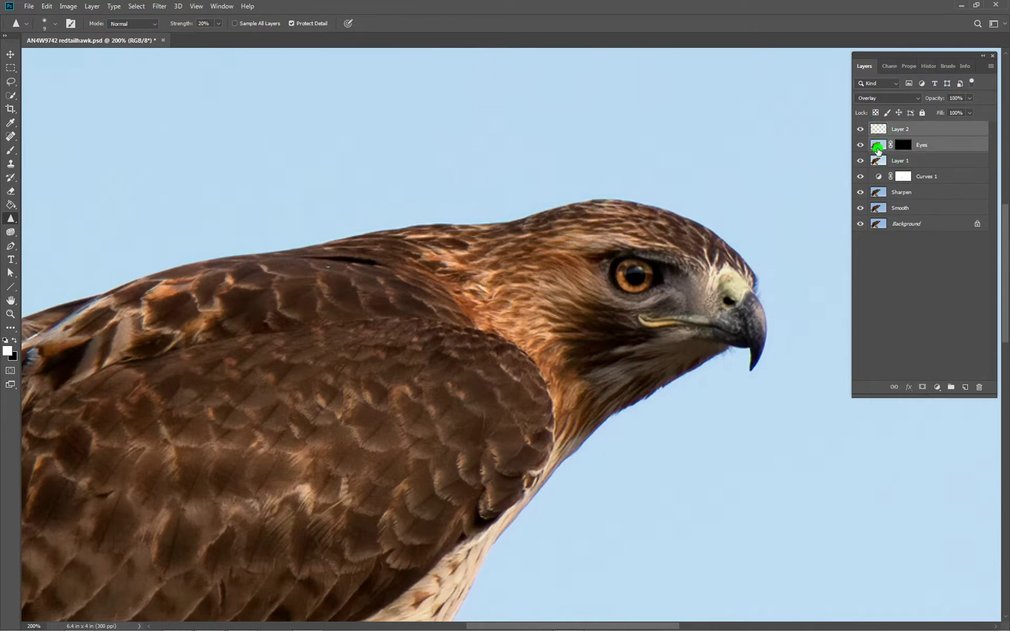
shift+click(881, 160)
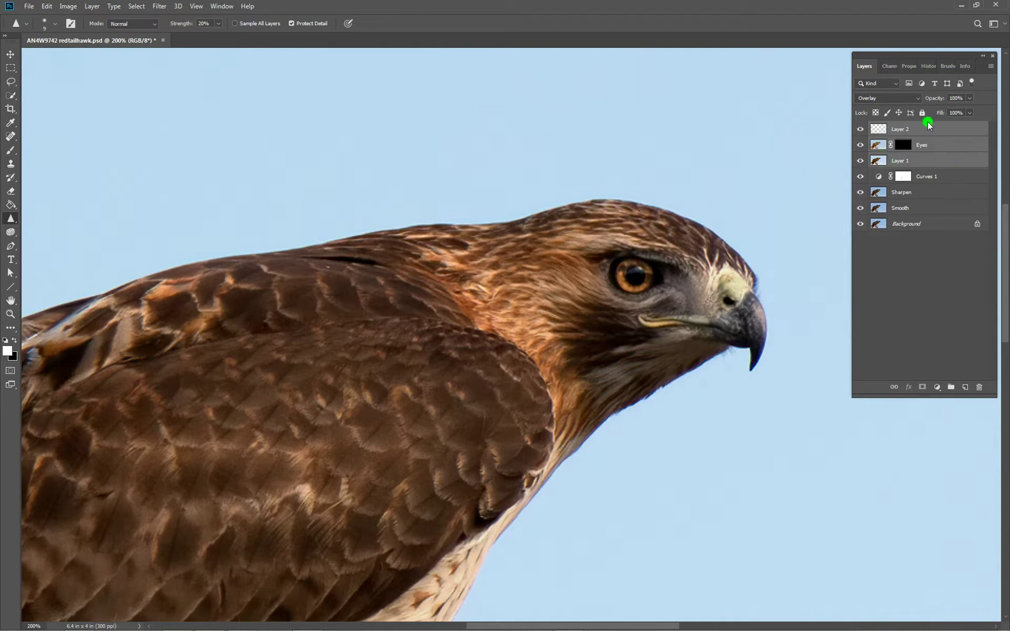
click(991, 67)
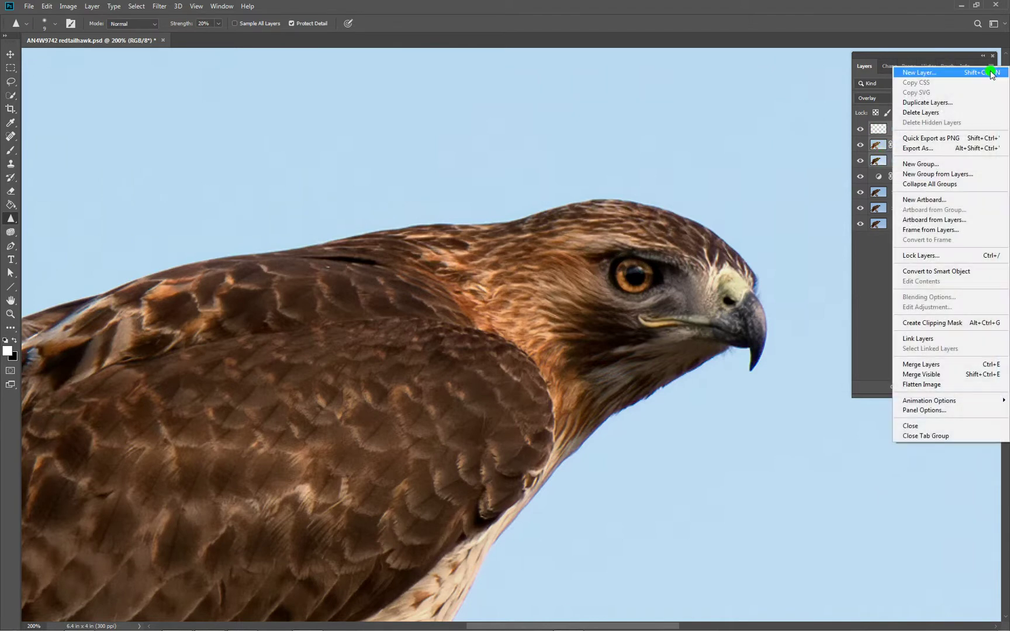
click(934, 365)
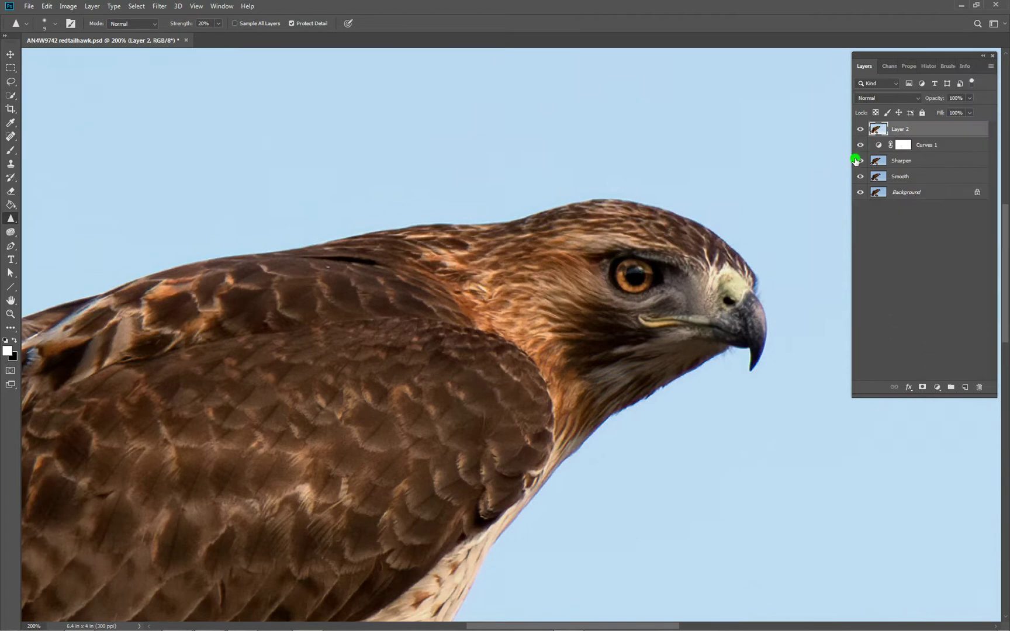
Sharpen the beak, face and neck feathers on the merged layer at 20% strength, enlarging the brush to 30 px.
click(860, 130)
drag(860, 128, 882, 168)
mouse_move(729, 305)
mouse_down()
mouse_move(703, 309)
mouse_move(729, 277)
mouse_move(711, 279)
mouse_move(740, 326)
mouse_move(724, 306)
mouse_move(735, 314)
mouse_move(664, 318)
mouse_up()
drag(642, 322, 699, 330)
click(628, 317)
click(576, 357)
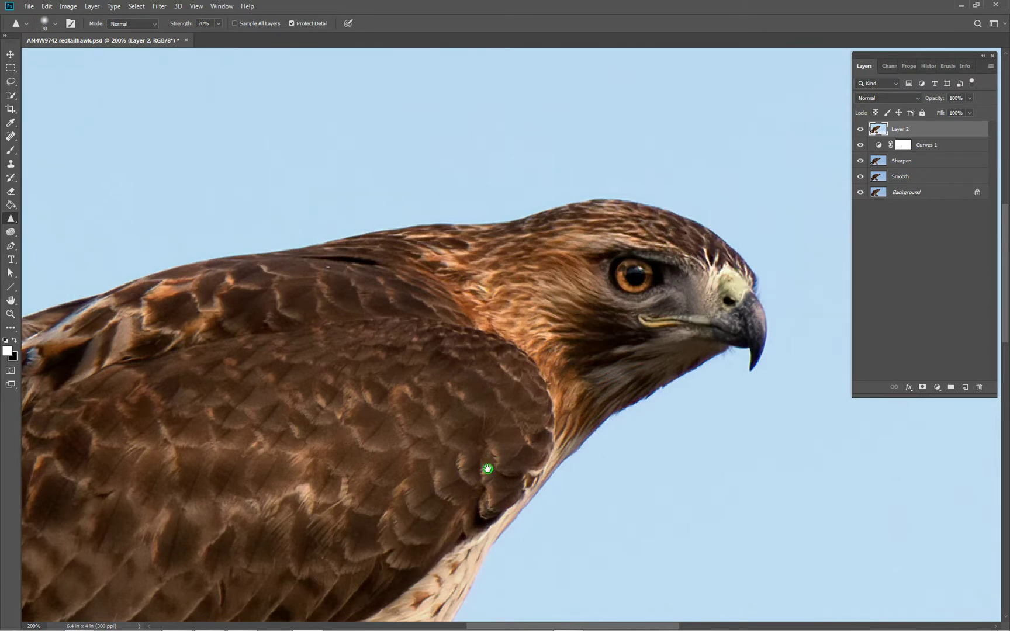
Sharpen the wing feathers and the pale leg feathers with a 30 px brush at 20% strength.
drag(487, 468, 581, 316)
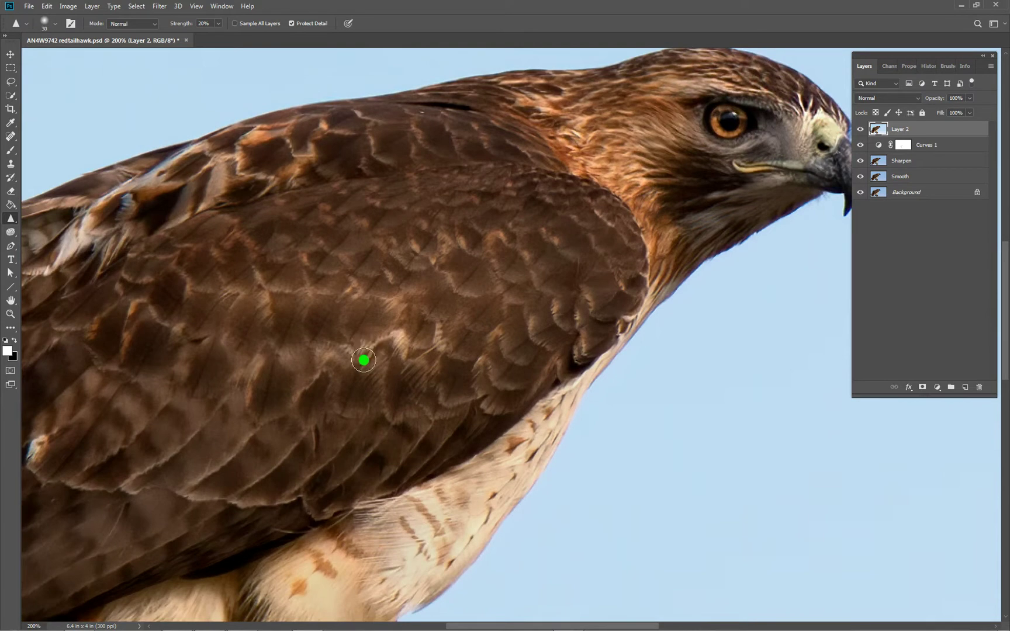
mouse_move(393, 401)
mouse_down()
mouse_move(360, 345)
mouse_move(390, 387)
mouse_move(341, 380)
mouse_up()
drag(482, 438, 574, 287)
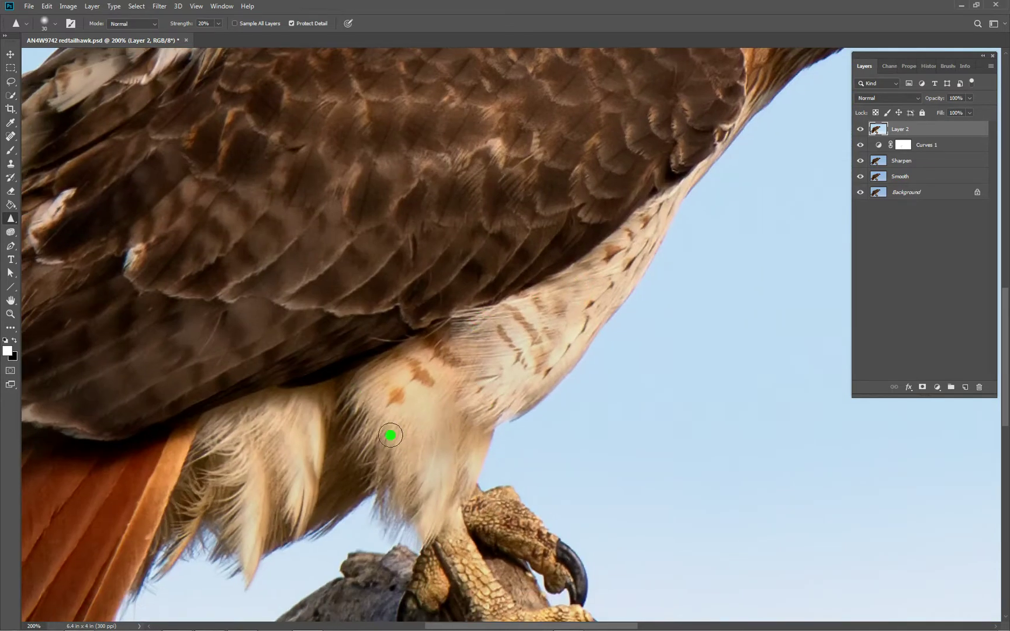
drag(403, 444, 519, 275)
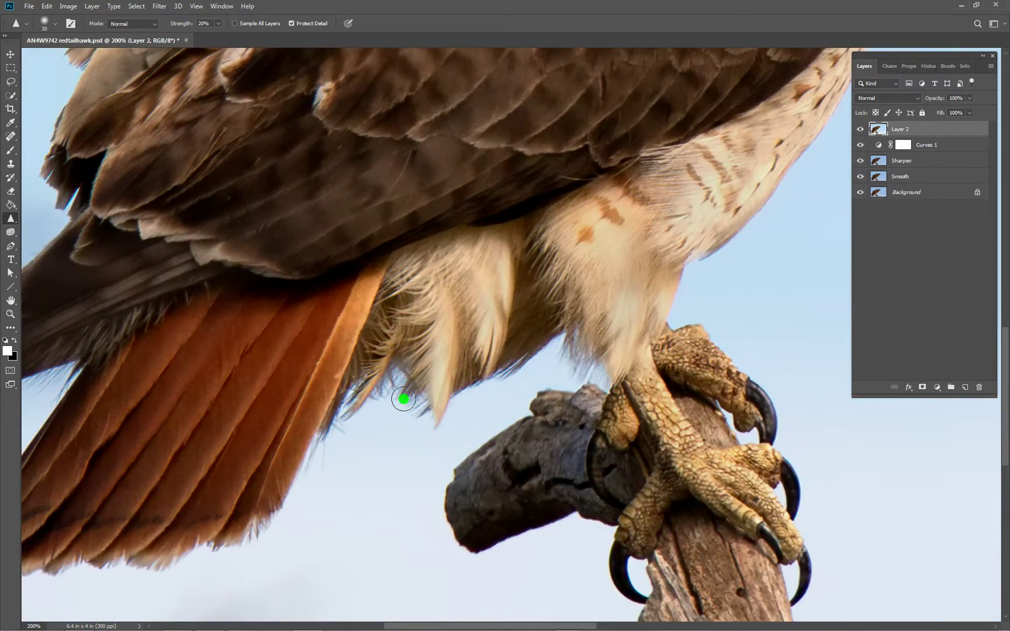
Sharpen the red tail feathers, the dark wing tip and the back with the 30 px brush at 20% strength.
drag(329, 334, 669, 316)
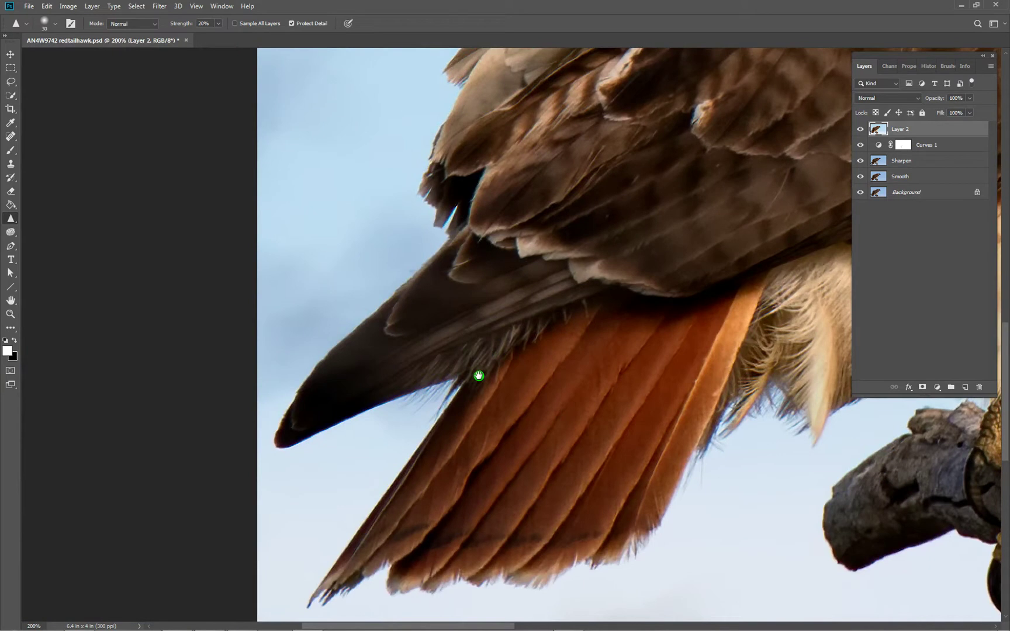
drag(550, 386, 537, 349)
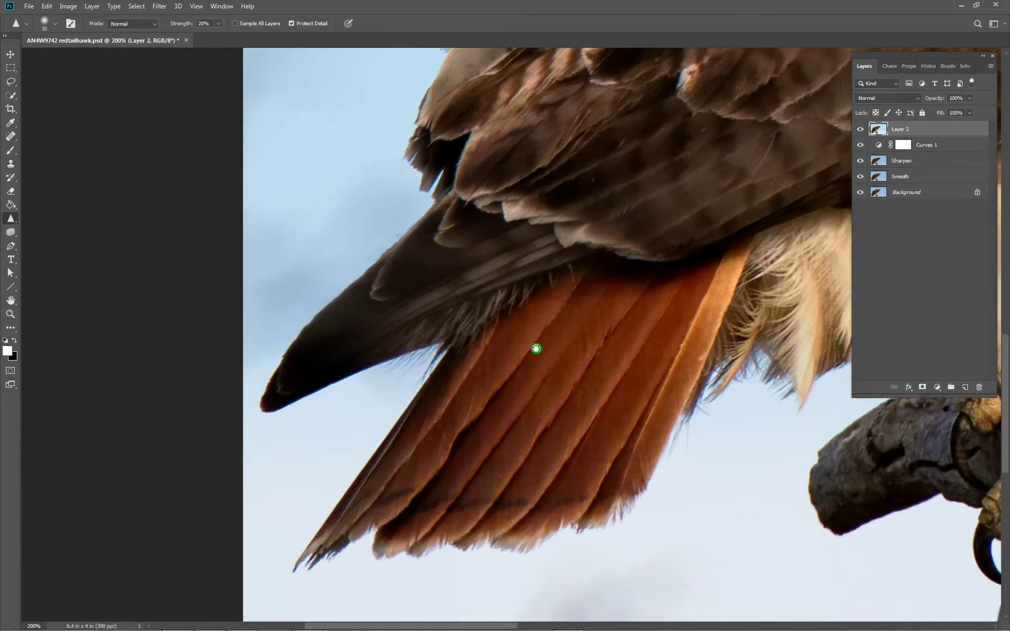
scroll(536, 349, down, 3)
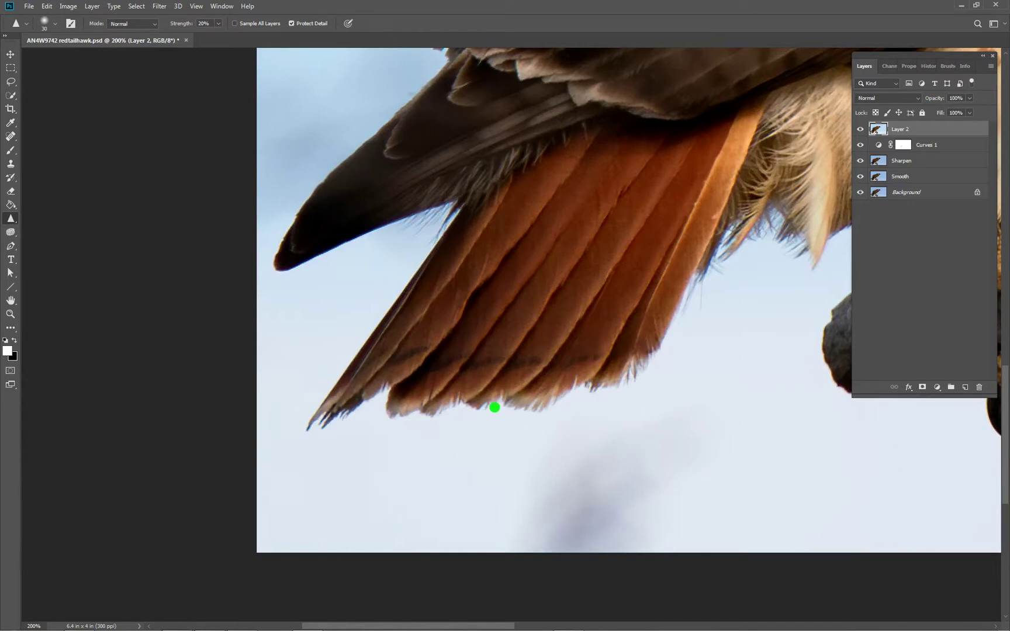
drag(443, 192, 433, 262)
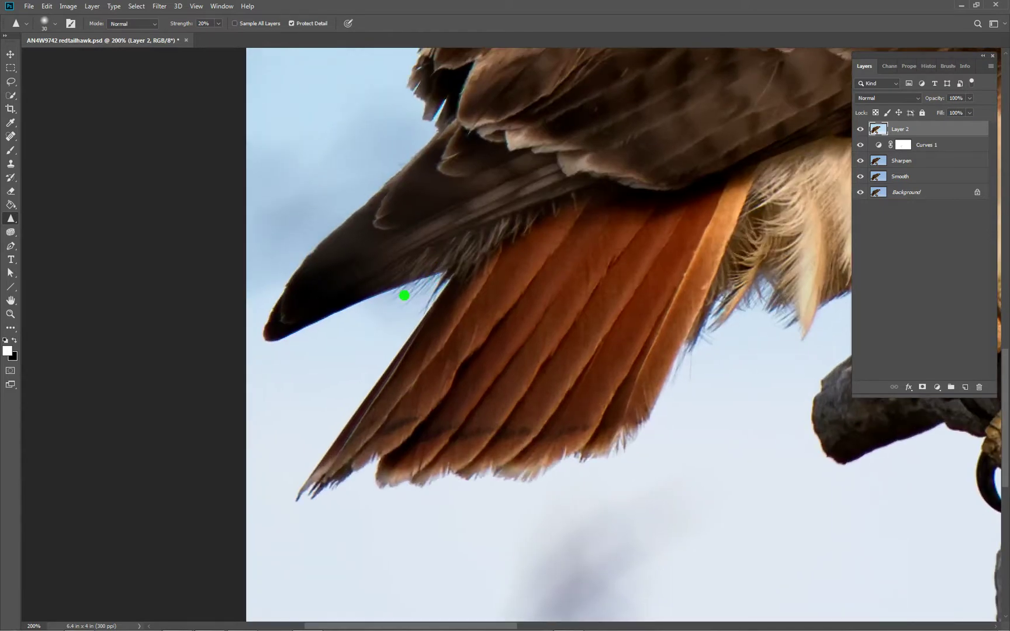
drag(471, 203, 374, 450)
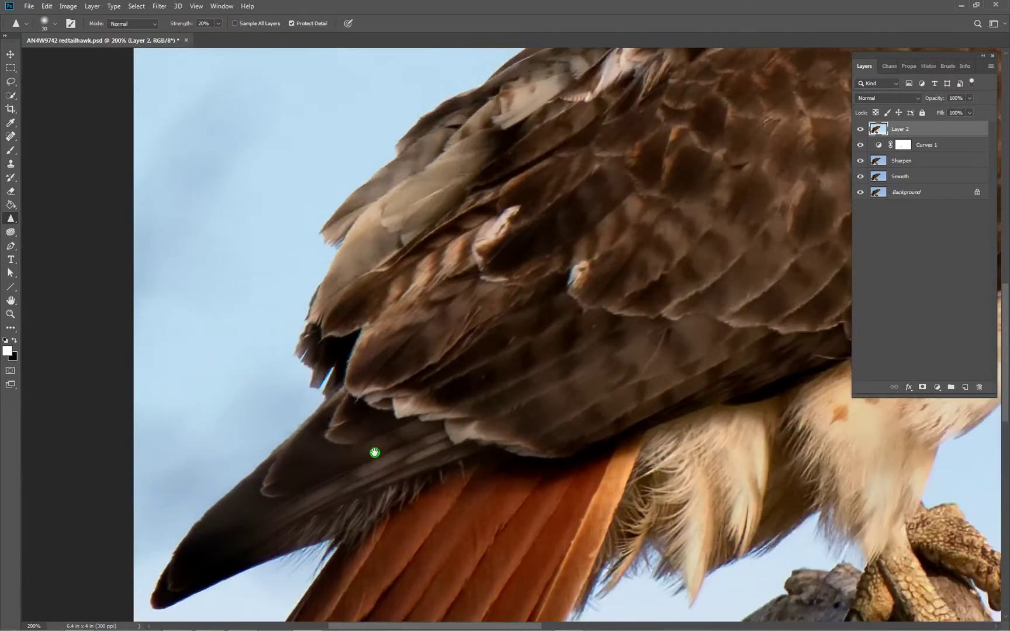
drag(478, 311, 397, 333)
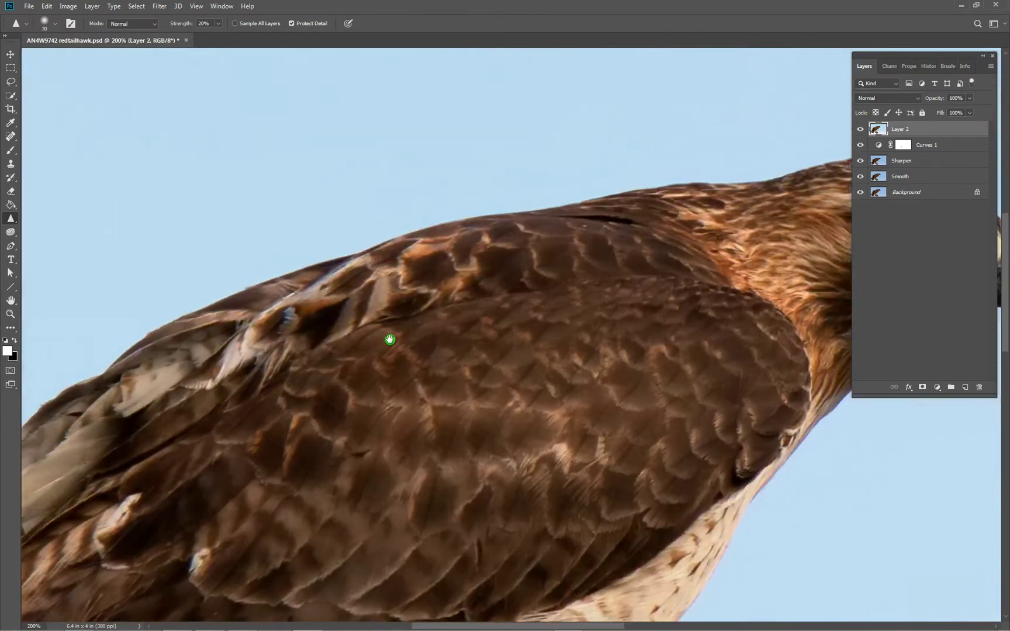
drag(614, 239, 726, 181)
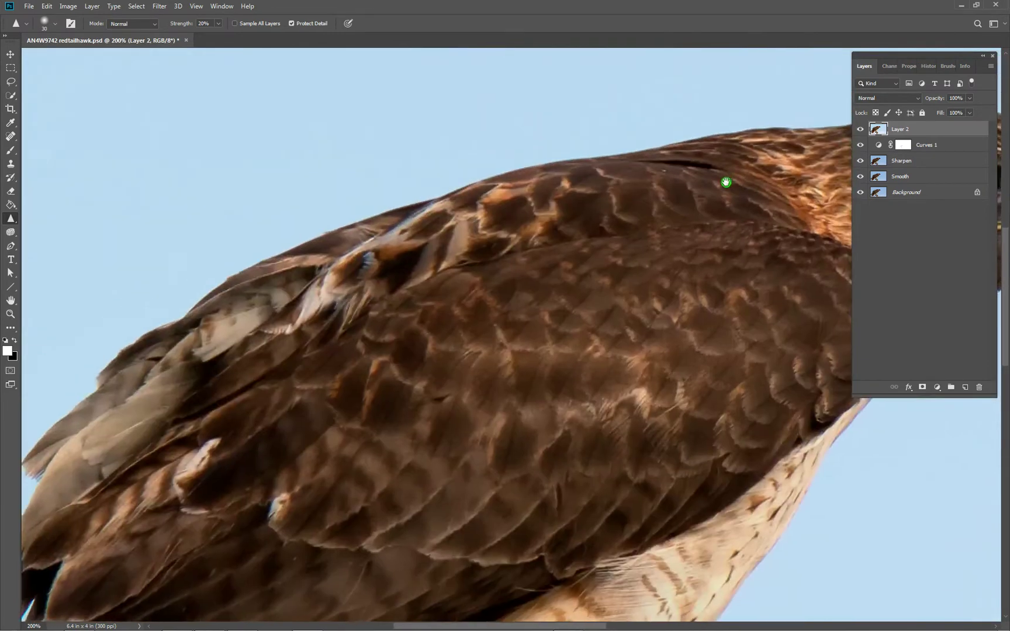
Return to the head and reduce the Sharpen brush to 10 px for the detail around the eye.
drag(734, 241, 427, 293)
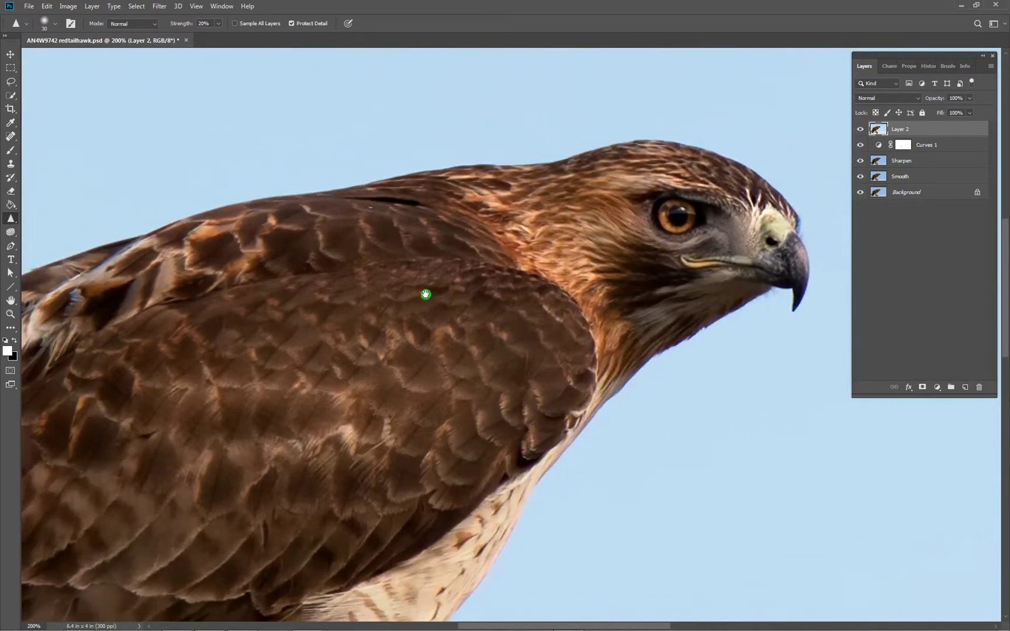
key(bracketleft)
key(bracketleft)
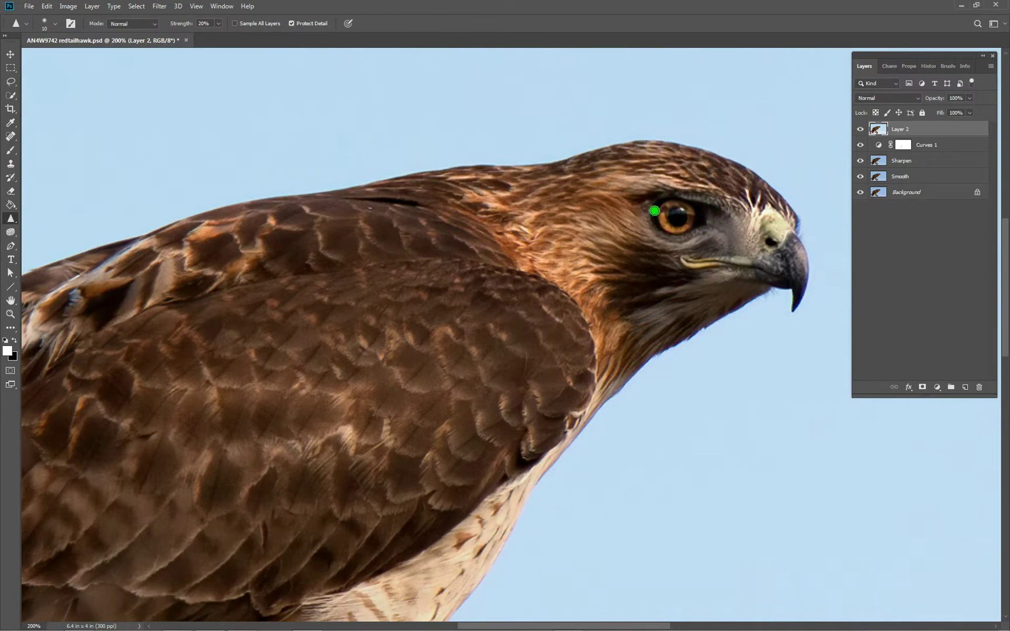
Compare the edited hawk with the original Background alone, first on the head and again on the whole bird at 100% zoom.
alt+click(862, 193)
alt+click(860, 193)
alt+click(861, 193)
alt+click(861, 193)
scroll(760, 253, down, 1)
drag(747, 419, 614, 286)
alt+click(862, 194)
alt+click(861, 195)
alt+click(859, 197)
alt+click(859, 196)
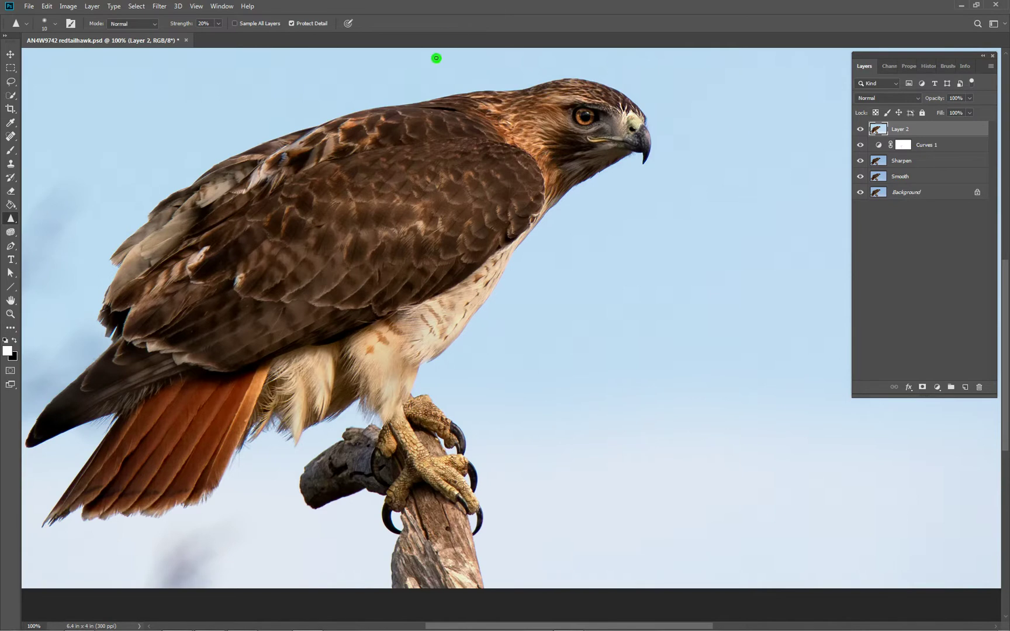
Open the recent file blindravenlogo 2020.psd and merge its visible layers.
click(28, 6)
mouse_move(51, 68)
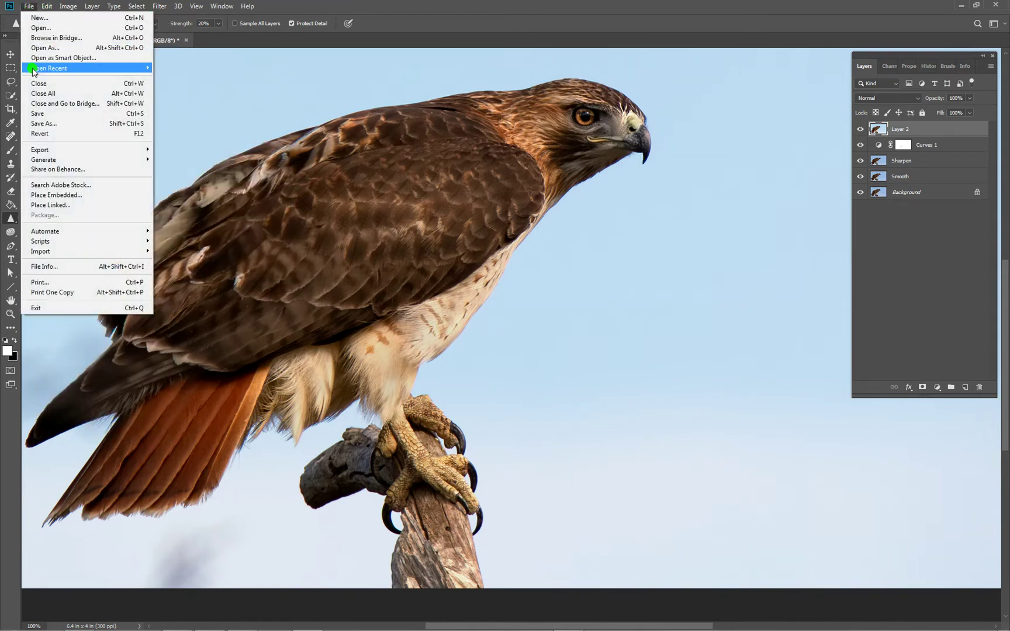
mouse_move(94, 68)
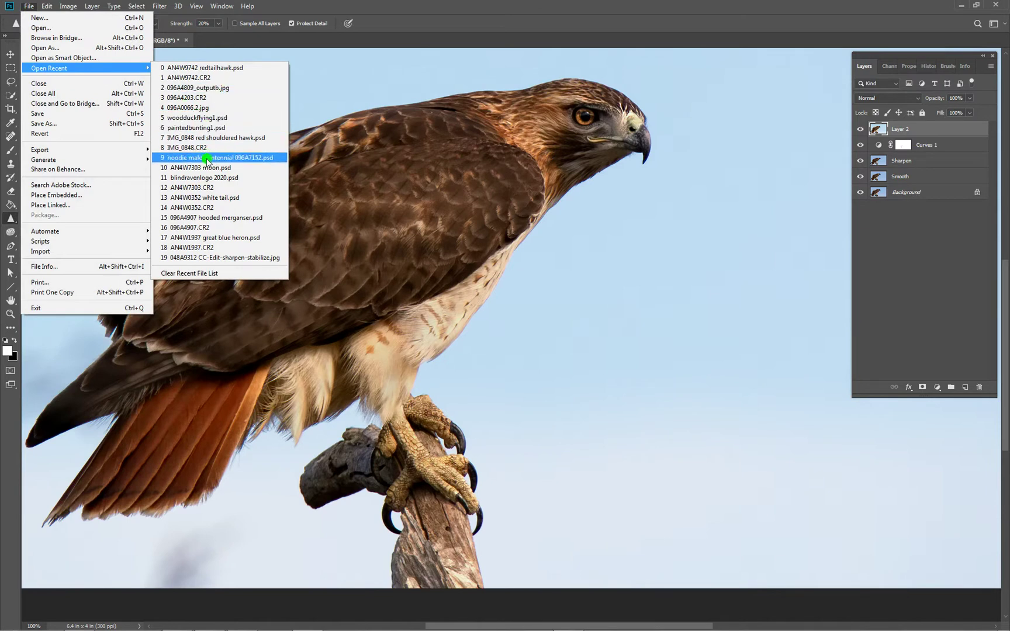
click(212, 180)
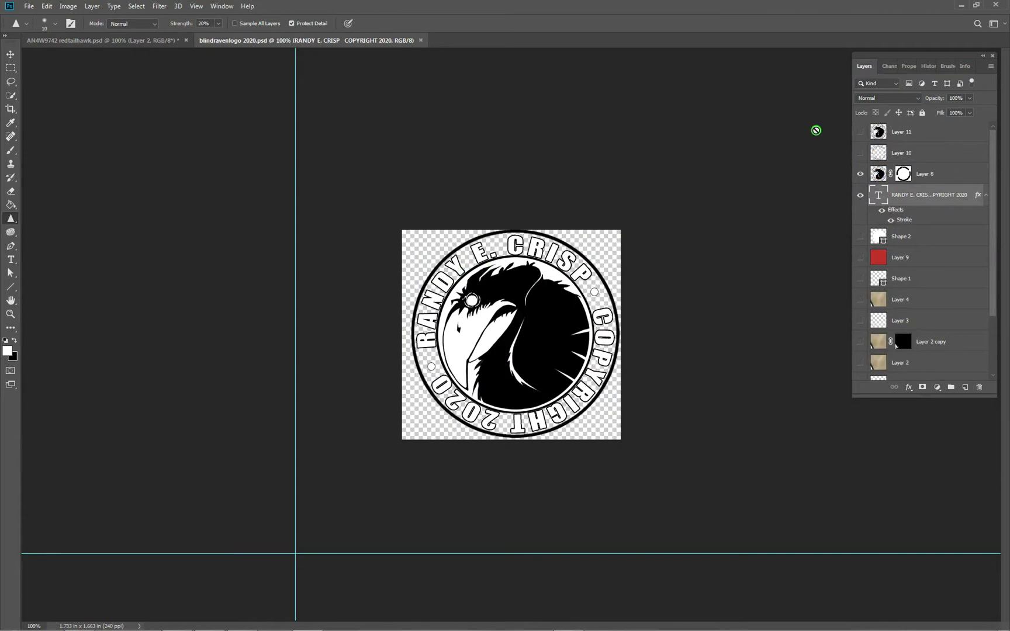
click(991, 66)
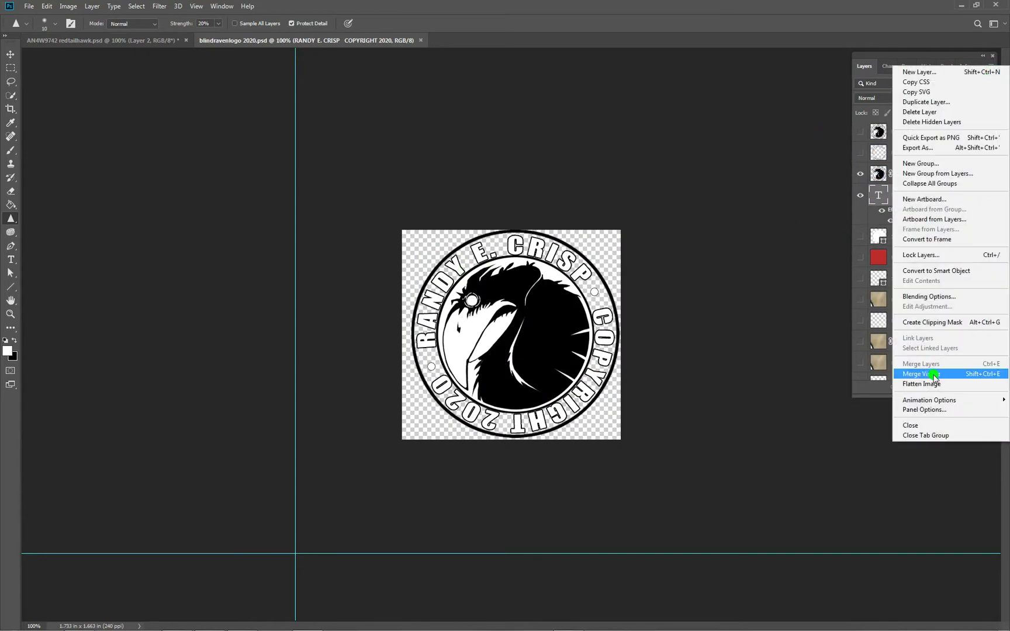
click(934, 374)
Copy the whole merged logo and close its document without saving the changes.
drag(890, 287, 426, 44)
click(425, 41)
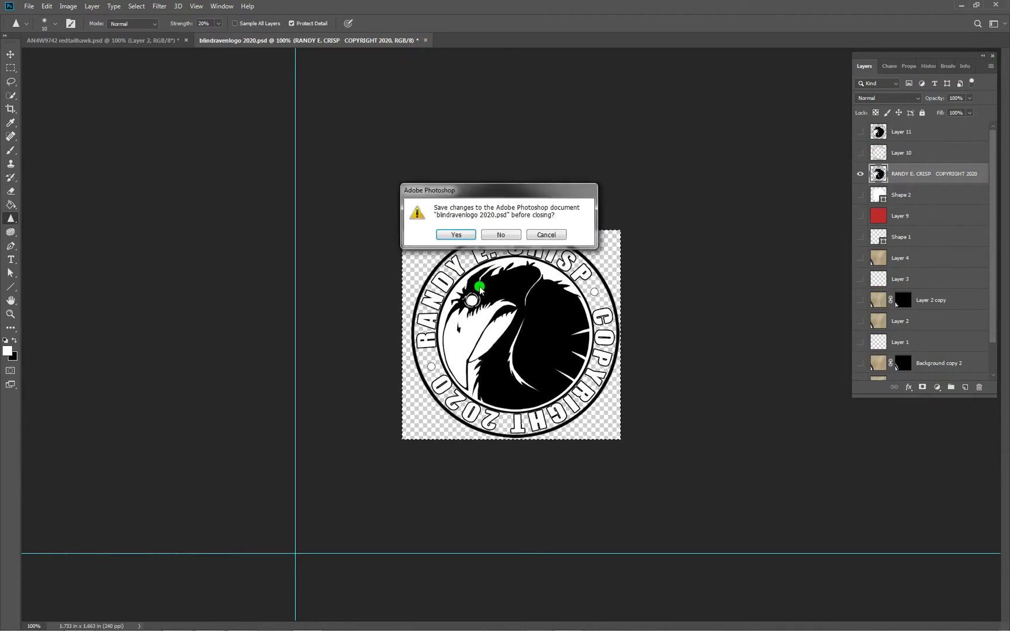
click(500, 236)
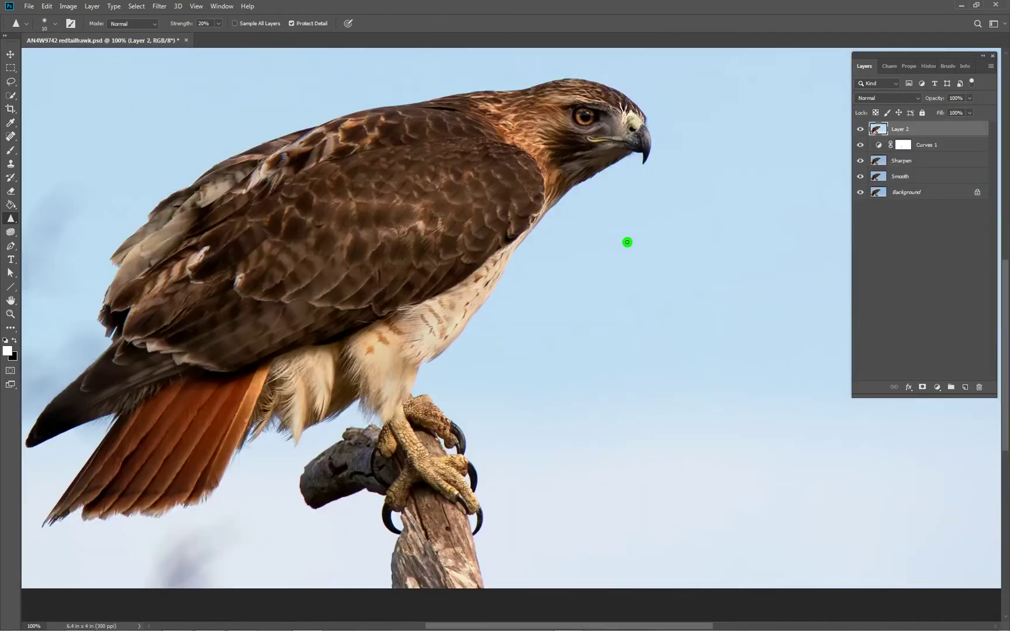
Paste the copied logo into the hawk document and scale it down to about half its size.
key(ctrl+v)
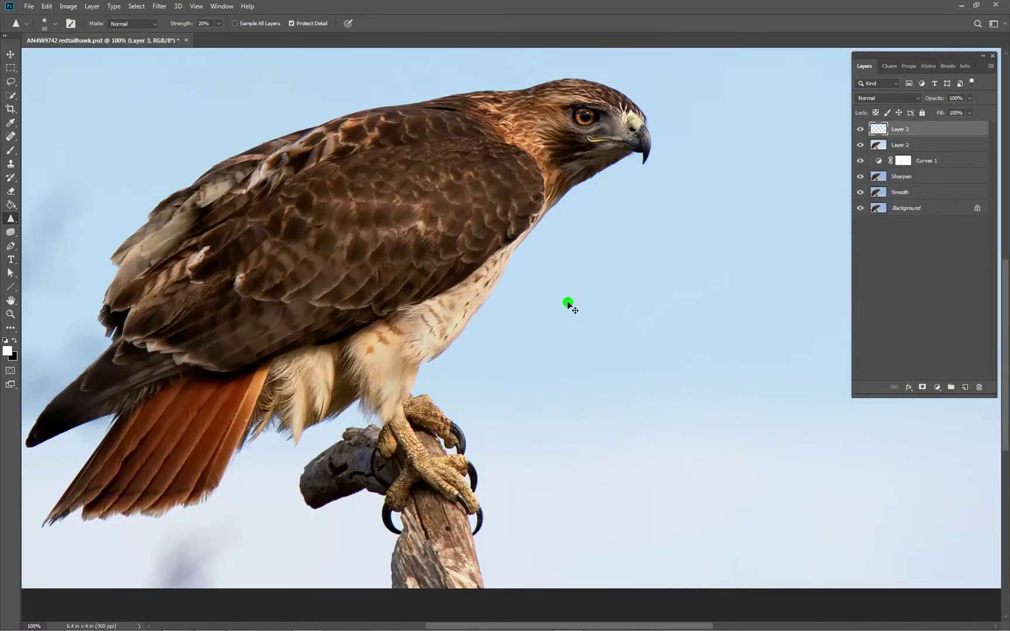
key(ctrl+t)
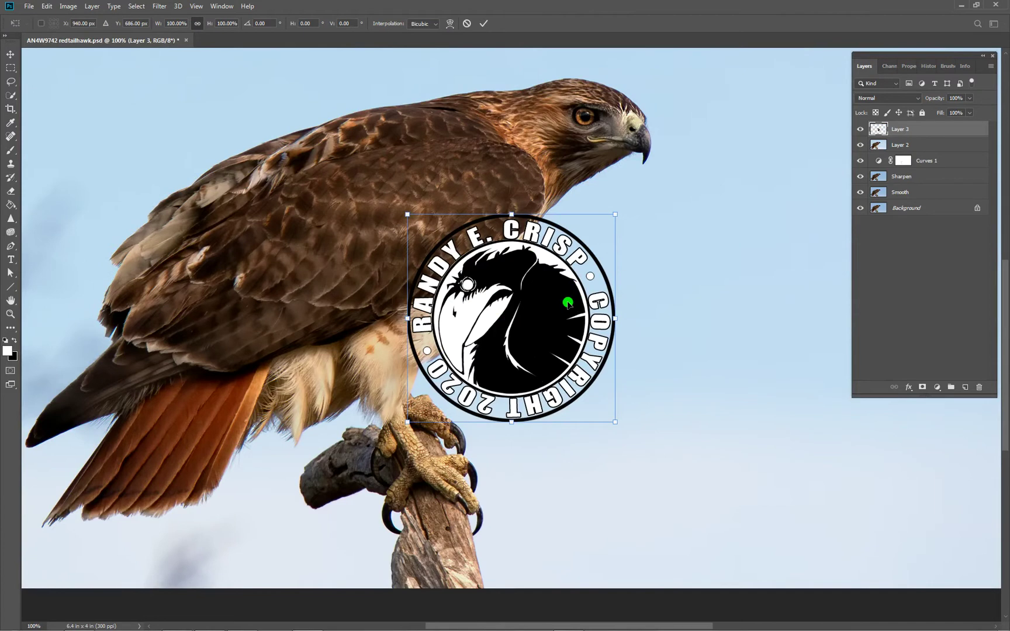
drag(409, 214, 490, 336)
key(Return)
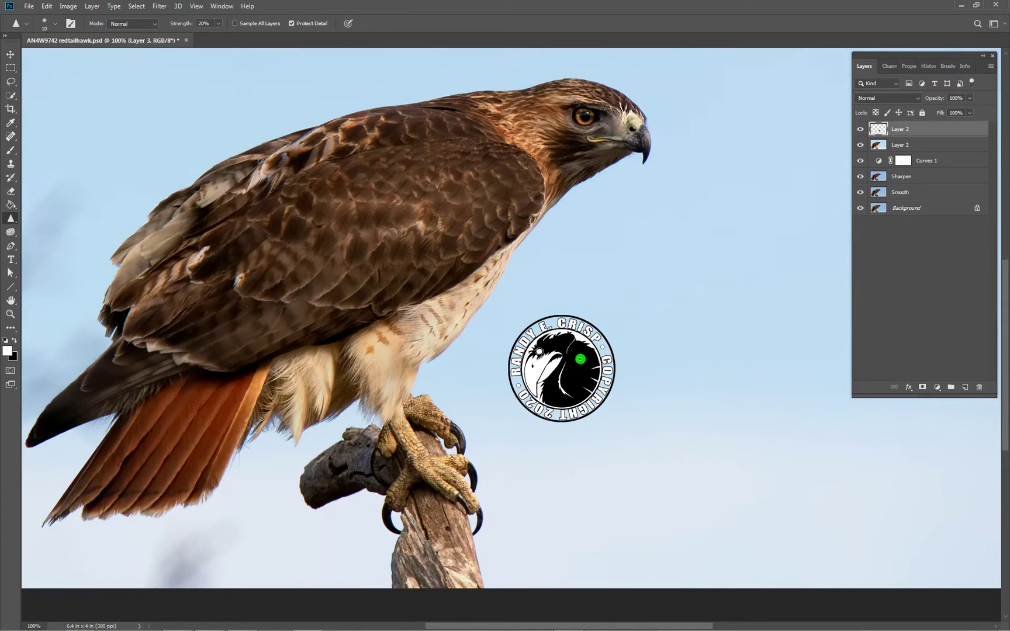
Fade the logo on Layer 3 to 8% opacity after trying 10% and 5%.
click(15, 54)
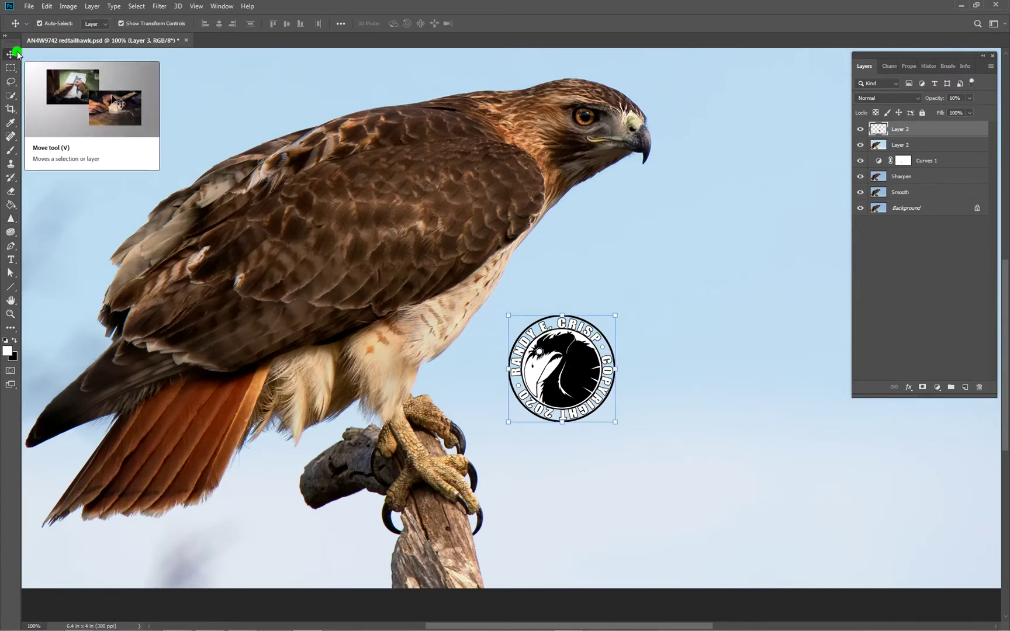
key(1)
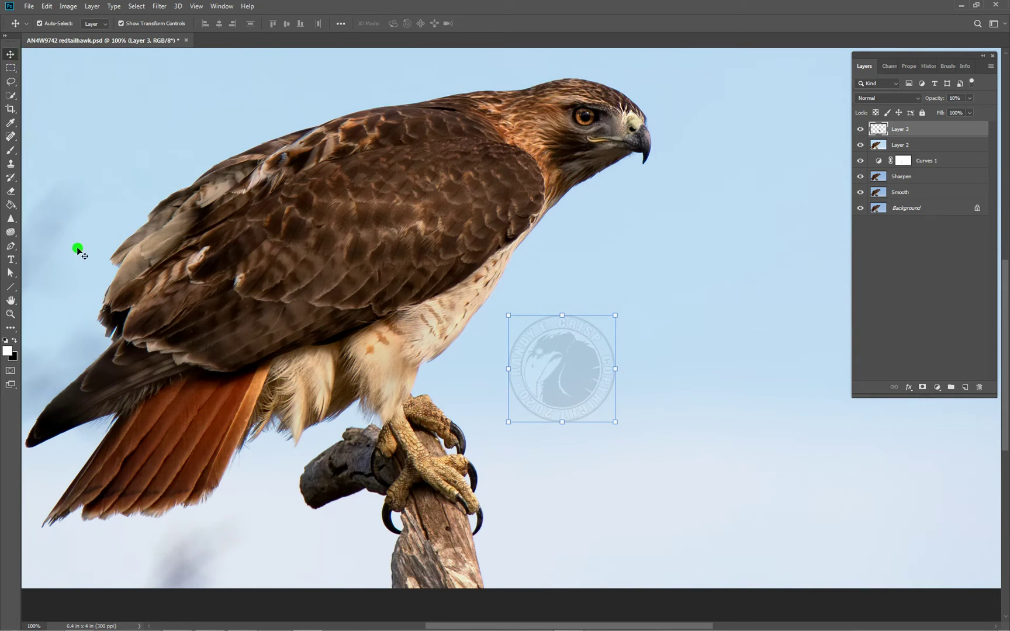
key(0)
key(5)
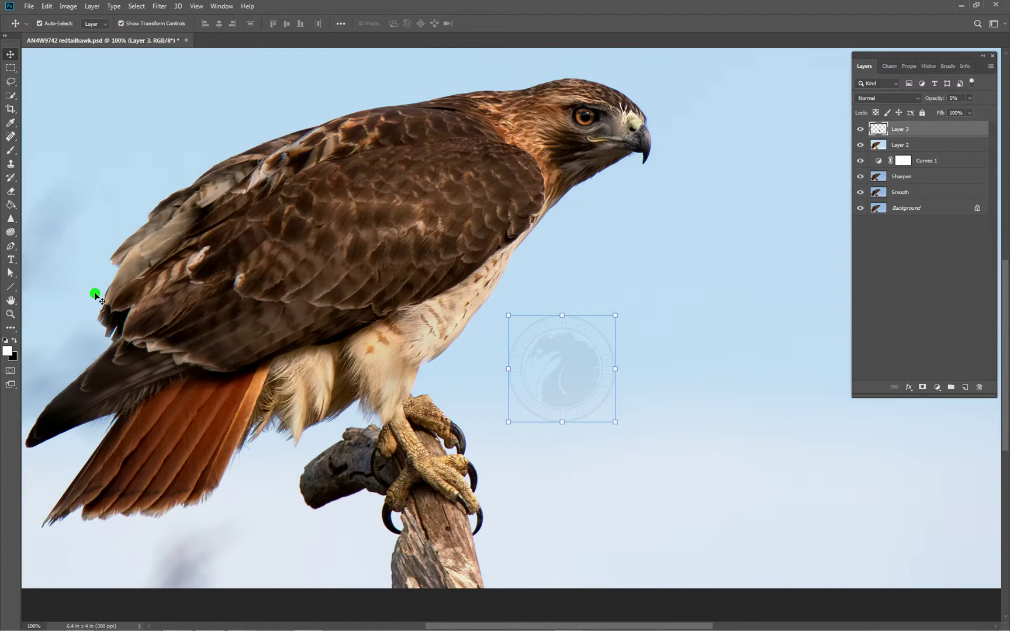
key(0)
key(8)
click(11, 302)
click(557, 386)
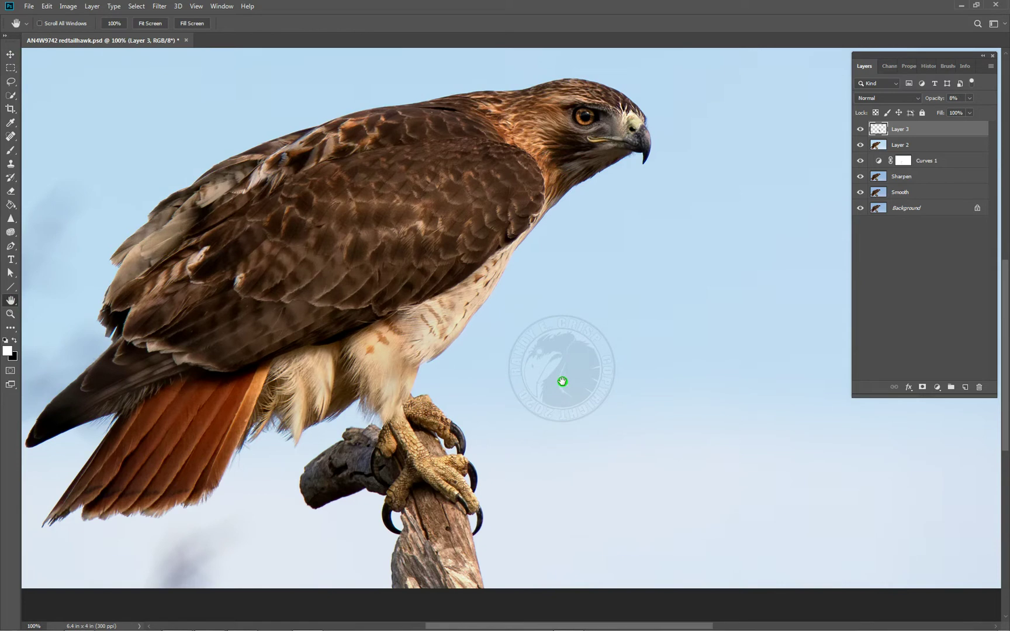
Try the faded logo at the tail's edge, over the dark wing tip and in the sky between tail and branch.
key(v)
drag(574, 379, 209, 507)
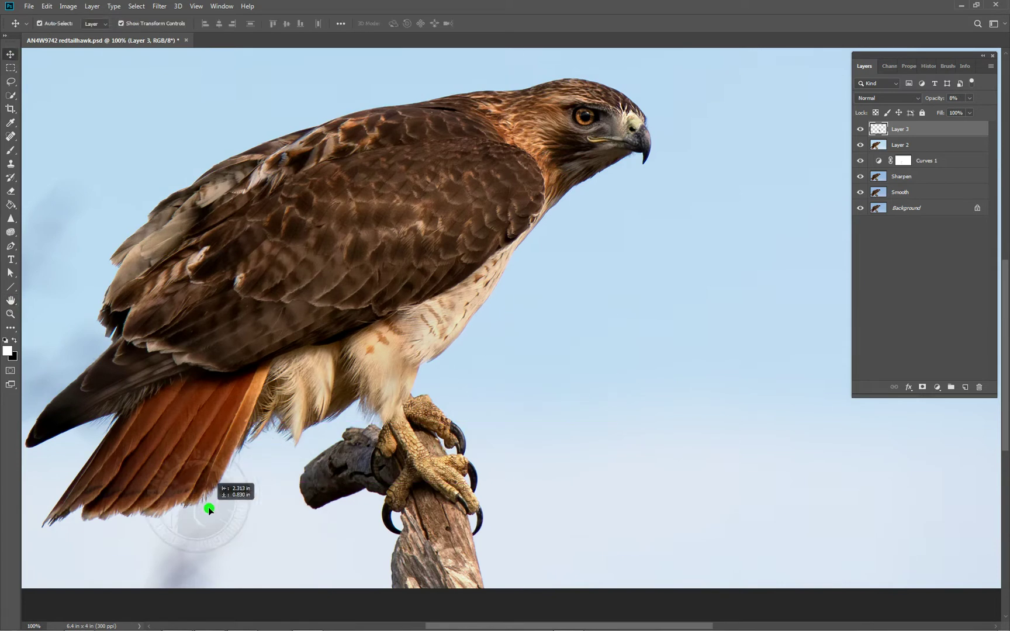
drag(397, 383, 641, 281)
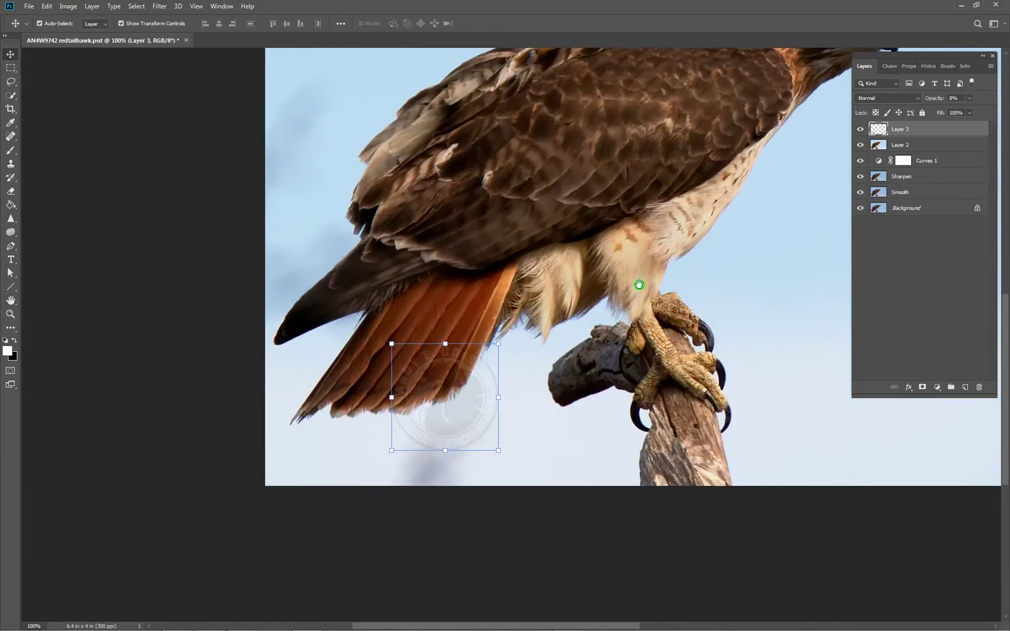
drag(462, 407, 369, 348)
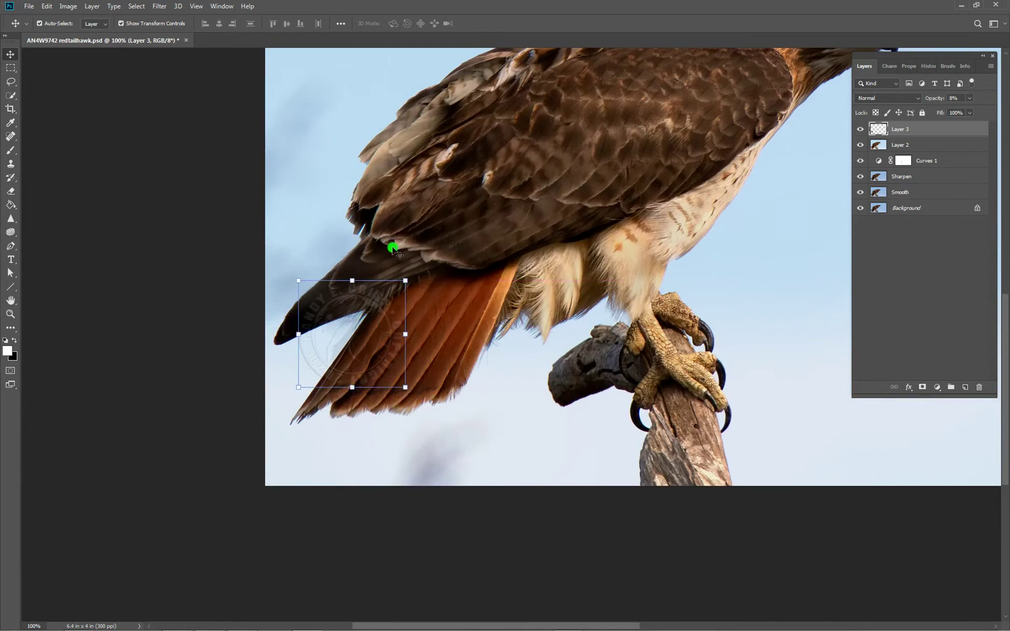
drag(379, 337, 525, 434)
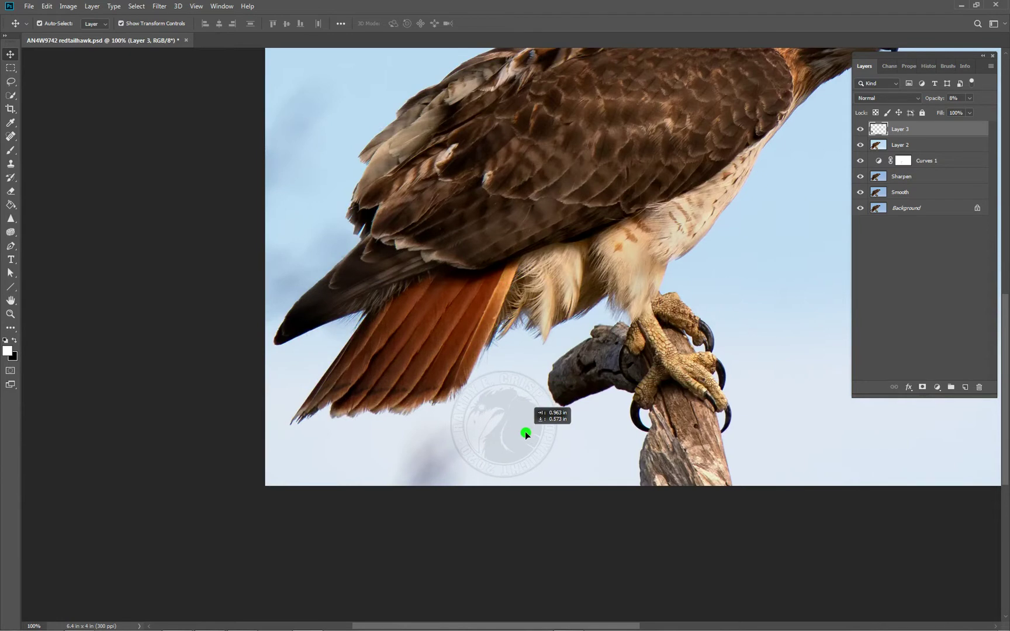
drag(525, 434, 523, 431)
Place the faded logo over the hawk's red tail feathers and save the document.
drag(790, 392, 534, 348)
drag(250, 375, 87, 321)
drag(196, 352, 555, 374)
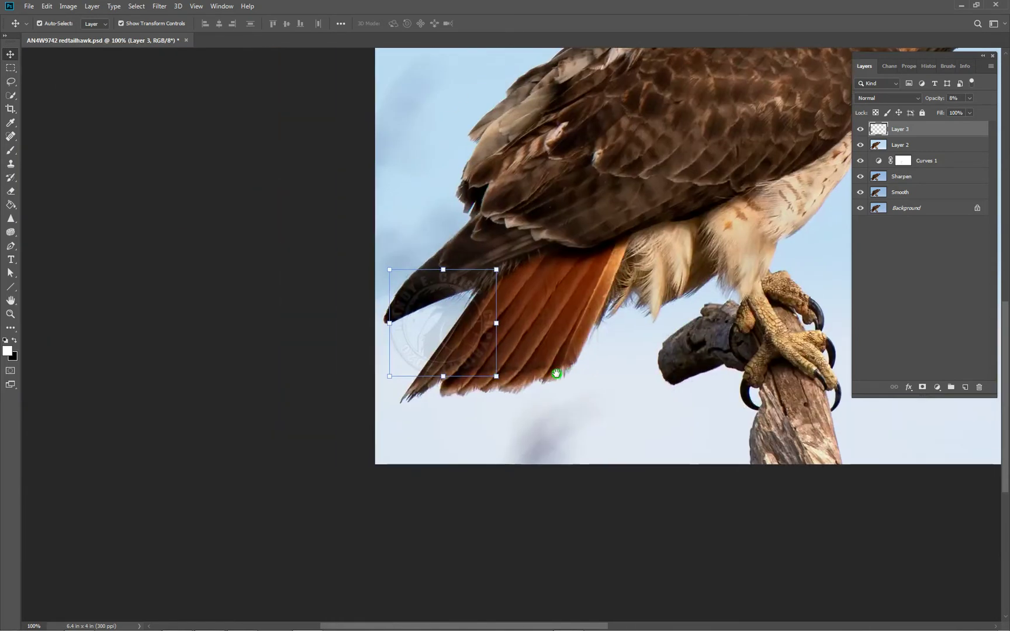
drag(450, 349, 536, 354)
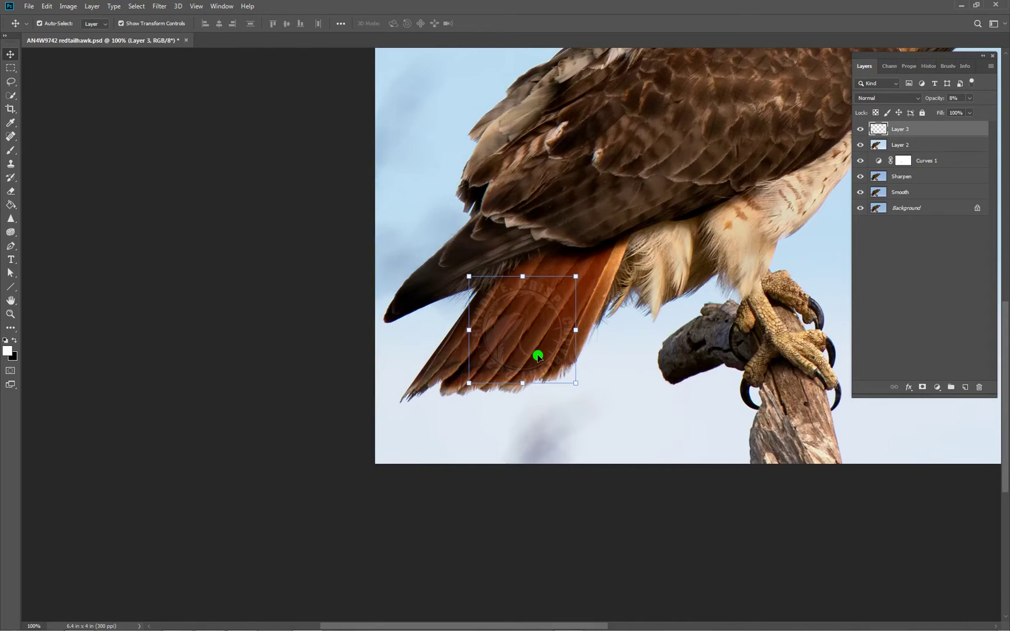
click(11, 301)
drag(765, 274, 438, 384)
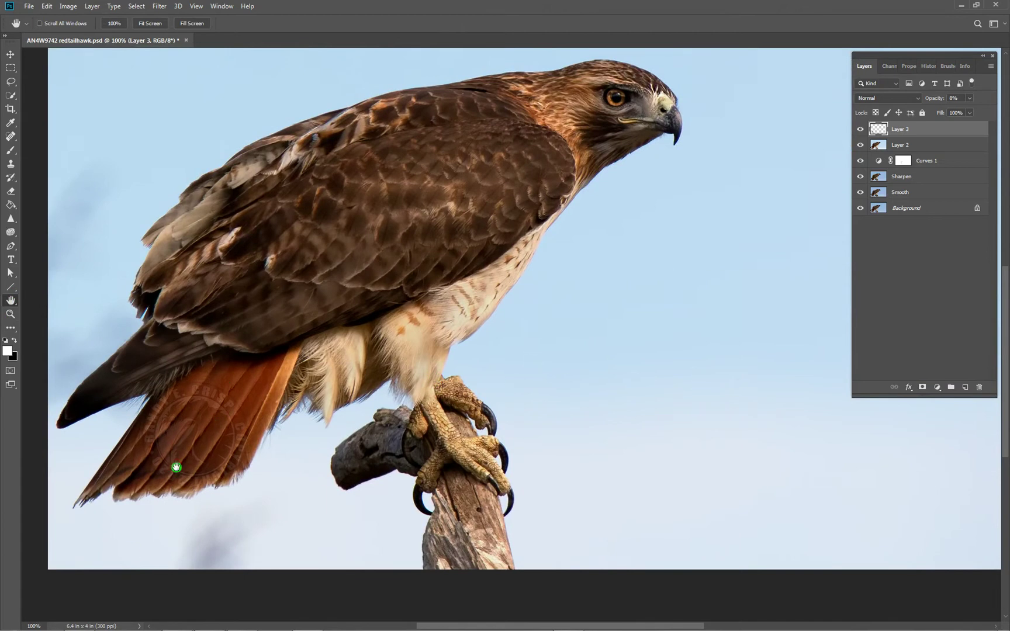
click(884, 129)
key(ctrl+s)
On Layer 2, desaturate the bluish spots on the wing feathers using the Sponge tool with a 7 px brush at 55% flow.
click(877, 149)
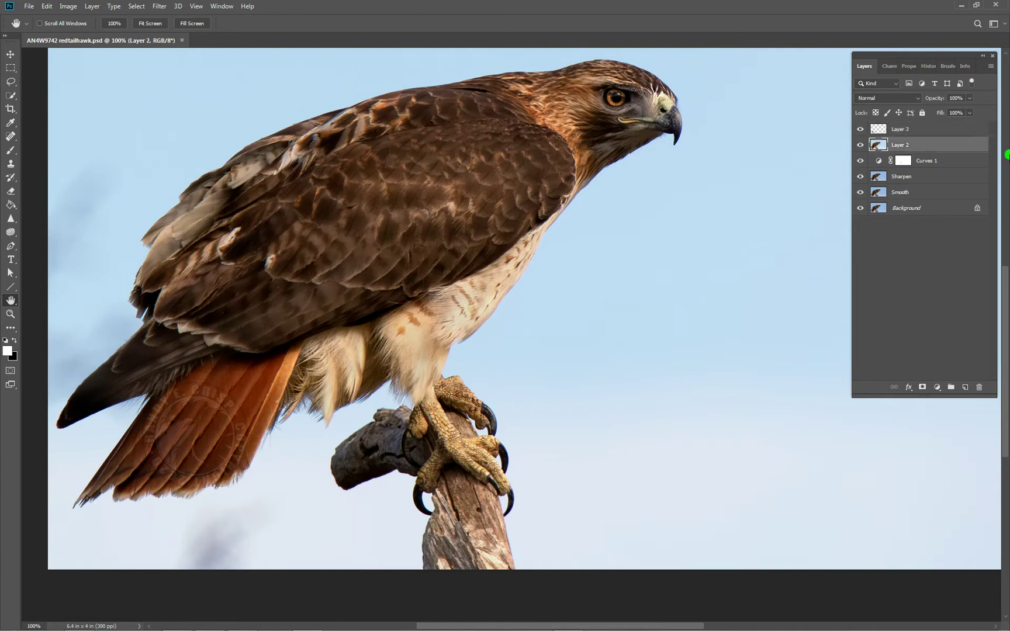
scroll(268, 273, up, 1)
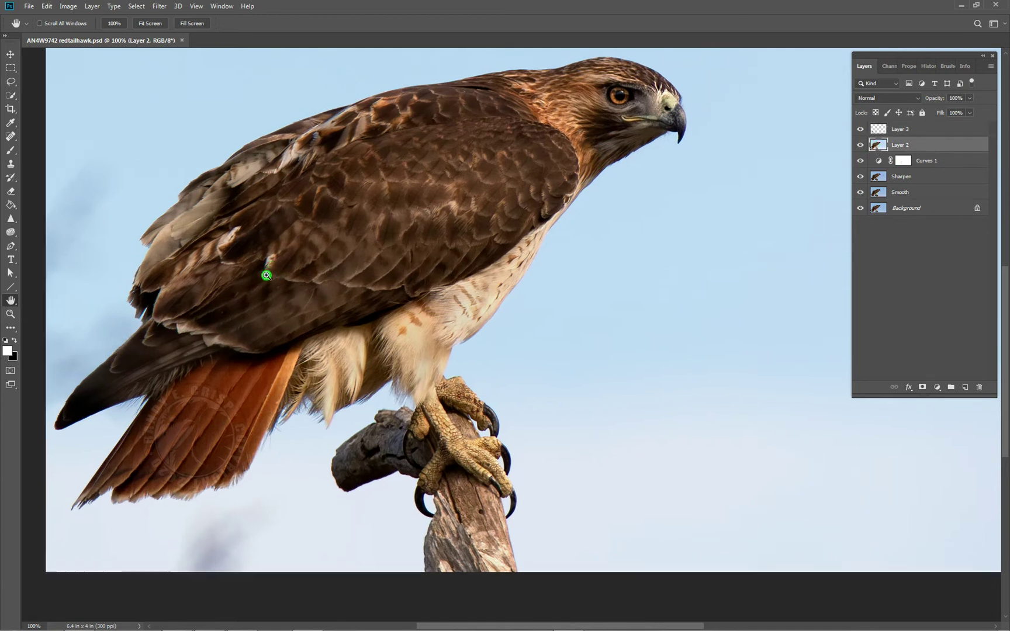
click(8, 232)
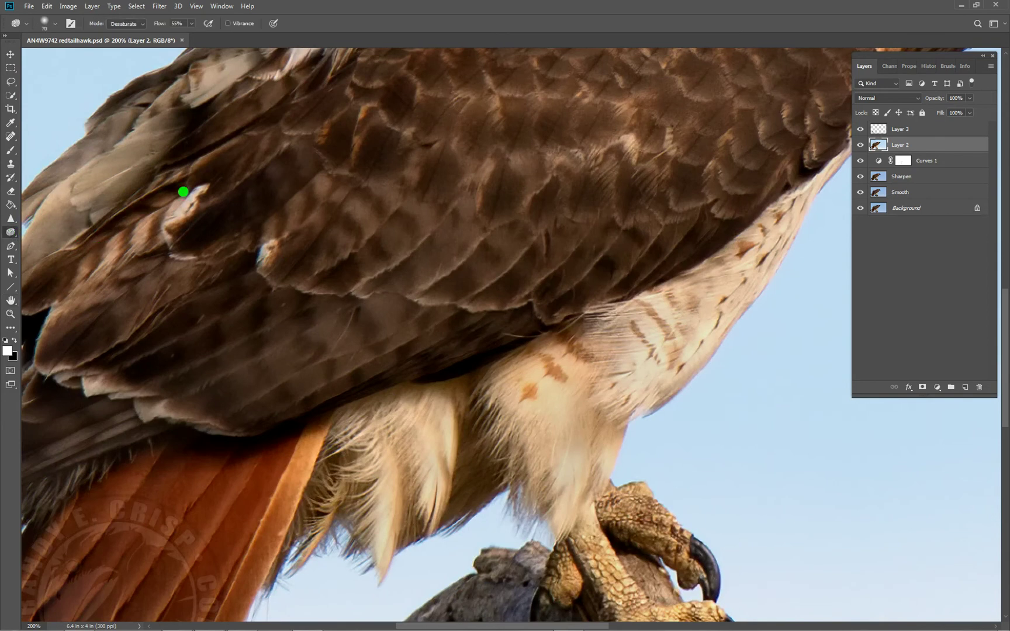
key(bracketleft)
drag(256, 264, 266, 245)
click(259, 264)
drag(643, 122, 622, 157)
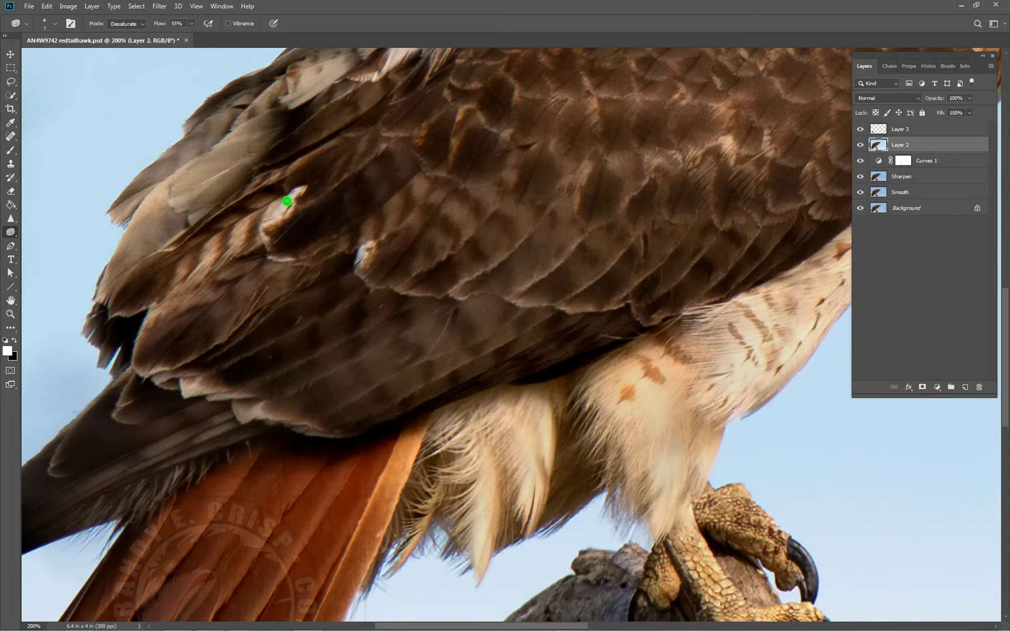
Desaturate the stray colour in the hawk's eye using the Sponge tool, reducing its brush to 3 px and then 1 px.
drag(568, 172, 374, 291)
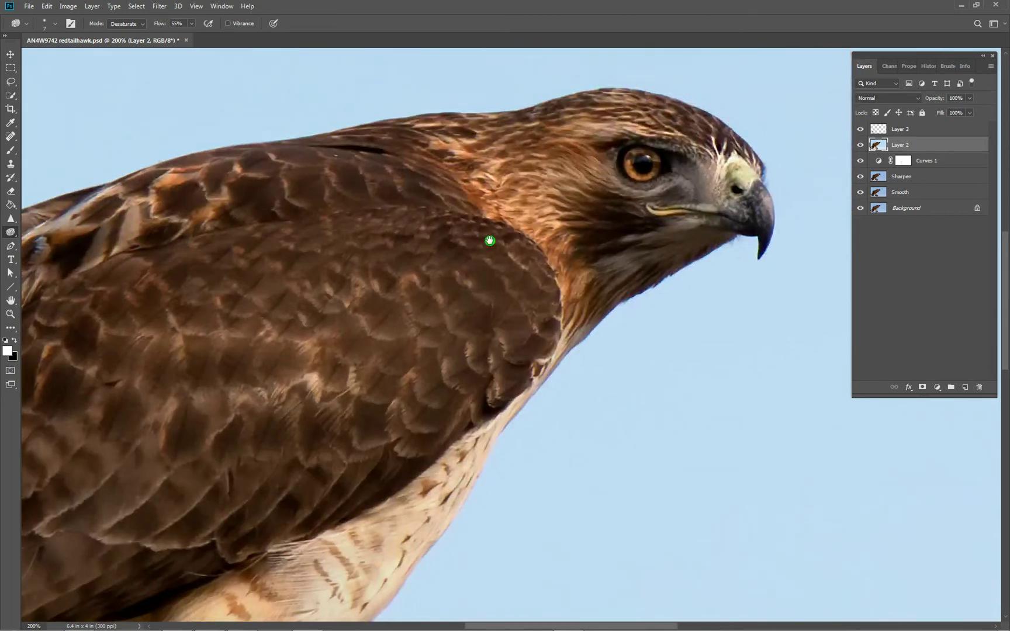
drag(482, 254, 372, 281)
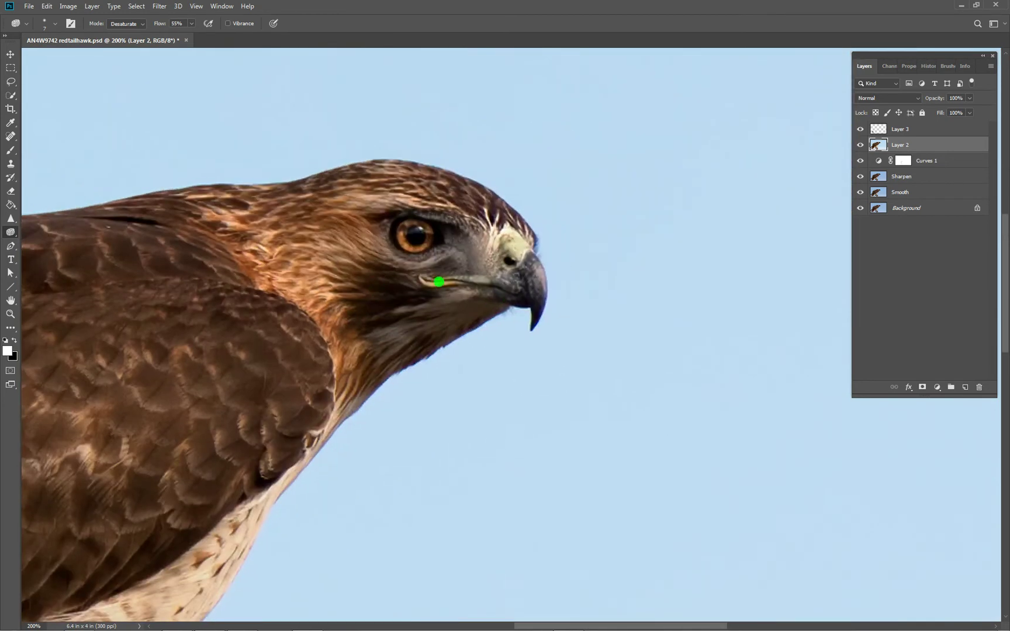
scroll(452, 275, up, 3)
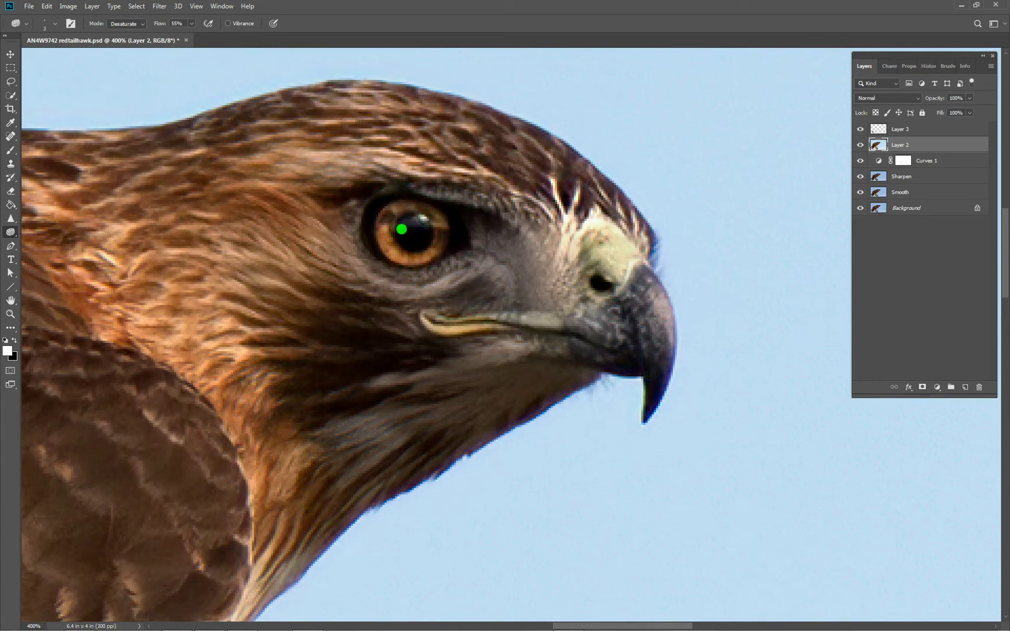
drag(396, 227, 396, 232)
mouse_move(418, 216)
mouse_down()
mouse_move(404, 227)
mouse_move(425, 225)
mouse_move(403, 227)
mouse_move(428, 220)
mouse_move(445, 240)
mouse_move(428, 253)
mouse_move(396, 208)
mouse_up()
mouse_move(382, 220)
mouse_down()
mouse_move(443, 229)
mouse_move(431, 245)
mouse_move(442, 243)
mouse_move(436, 227)
mouse_move(446, 234)
mouse_move(438, 229)
mouse_move(398, 267)
mouse_move(383, 255)
mouse_move(407, 265)
mouse_move(386, 261)
mouse_move(382, 218)
mouse_move(383, 230)
mouse_move(372, 226)
mouse_move(404, 213)
mouse_move(501, 239)
mouse_move(436, 254)
mouse_move(473, 263)
mouse_move(428, 262)
mouse_move(425, 278)
mouse_move(478, 261)
mouse_move(468, 254)
mouse_move(449, 272)
mouse_move(446, 261)
mouse_move(442, 277)
mouse_move(429, 174)
mouse_move(420, 188)
mouse_move(450, 196)
mouse_move(424, 191)
mouse_move(362, 209)
mouse_move(361, 232)
mouse_move(383, 255)
mouse_move(407, 251)
mouse_up()
ctrl+alt+click(405, 246)
alt+click(406, 246)
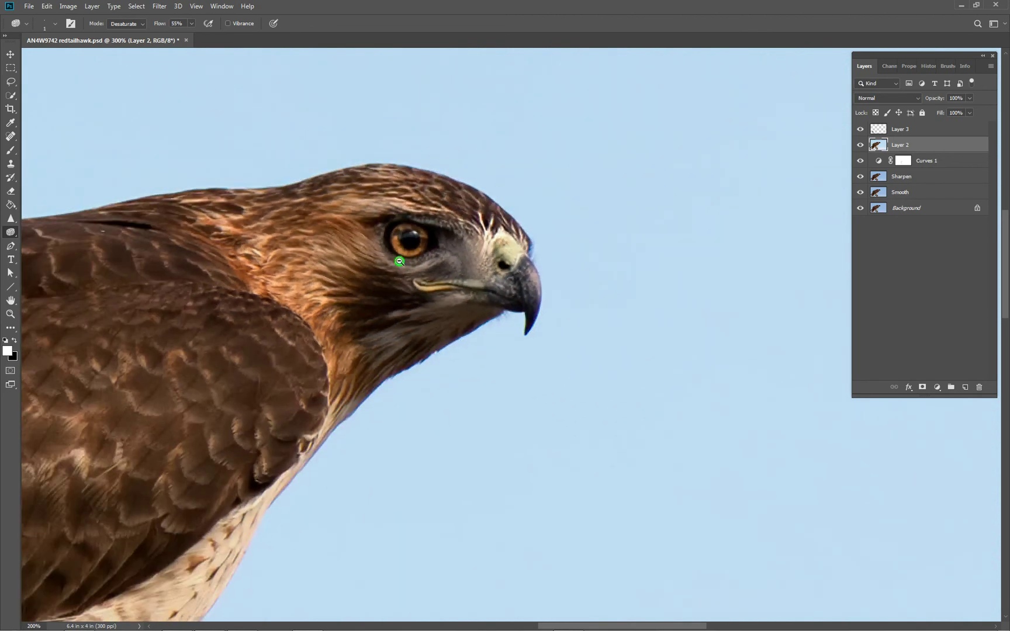
alt+click(392, 271)
drag(369, 294, 624, 224)
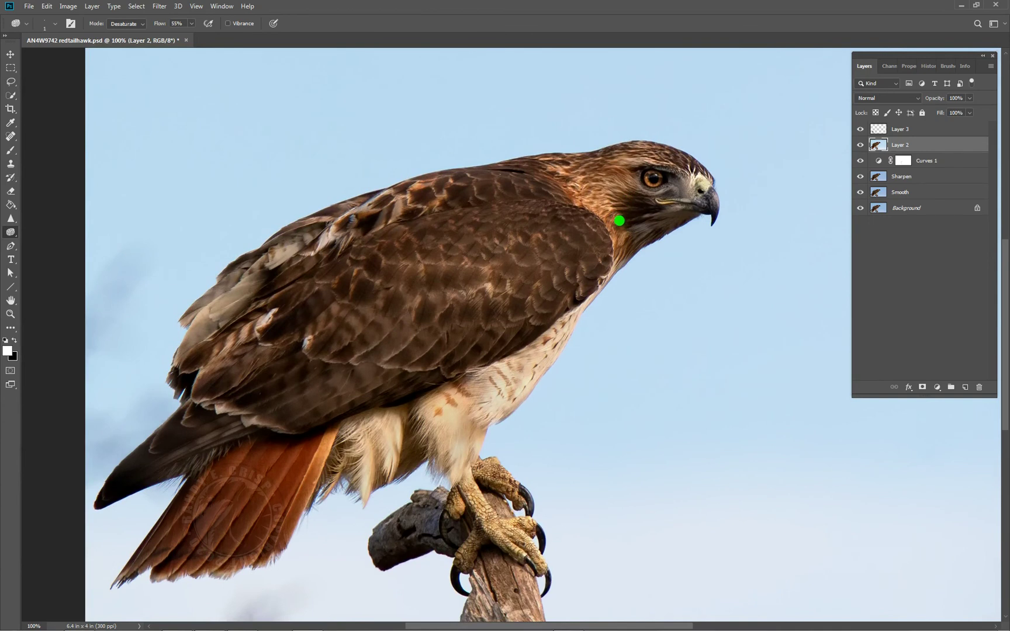
Save the document, plus a JPEG copy named AN4W9742 redtailhawk at Maximum quality 12 with the Baseline ("Standard") format.
key(ctrl+s)
click(29, 7)
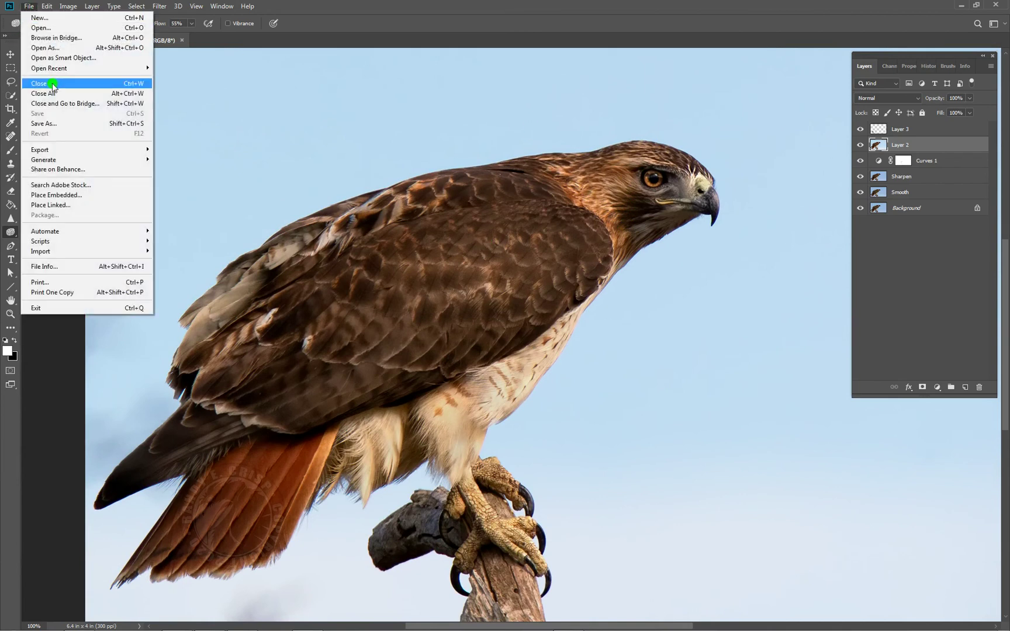
click(48, 124)
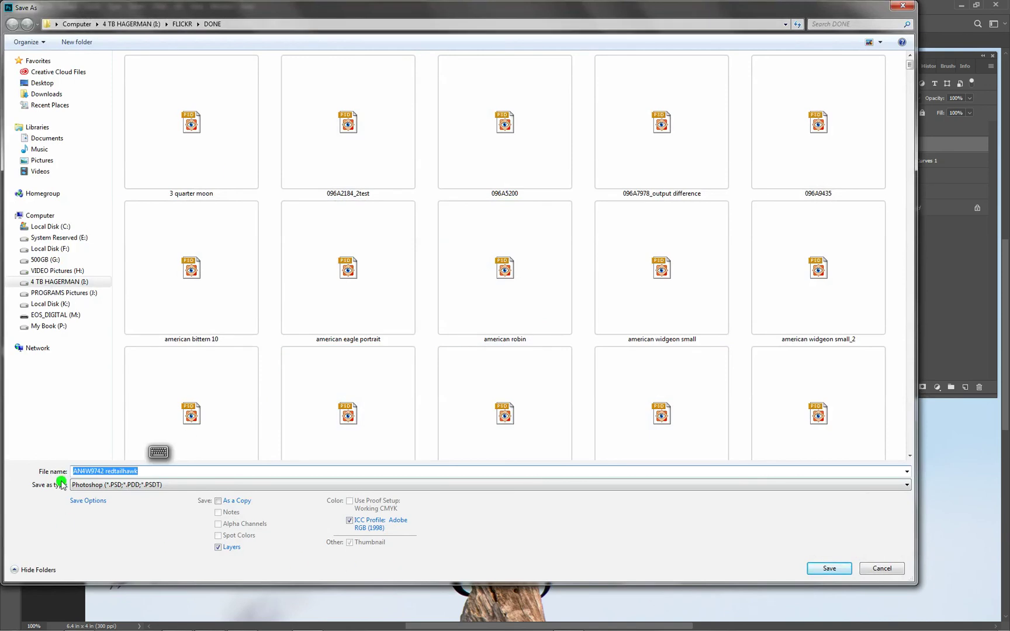
click(149, 484)
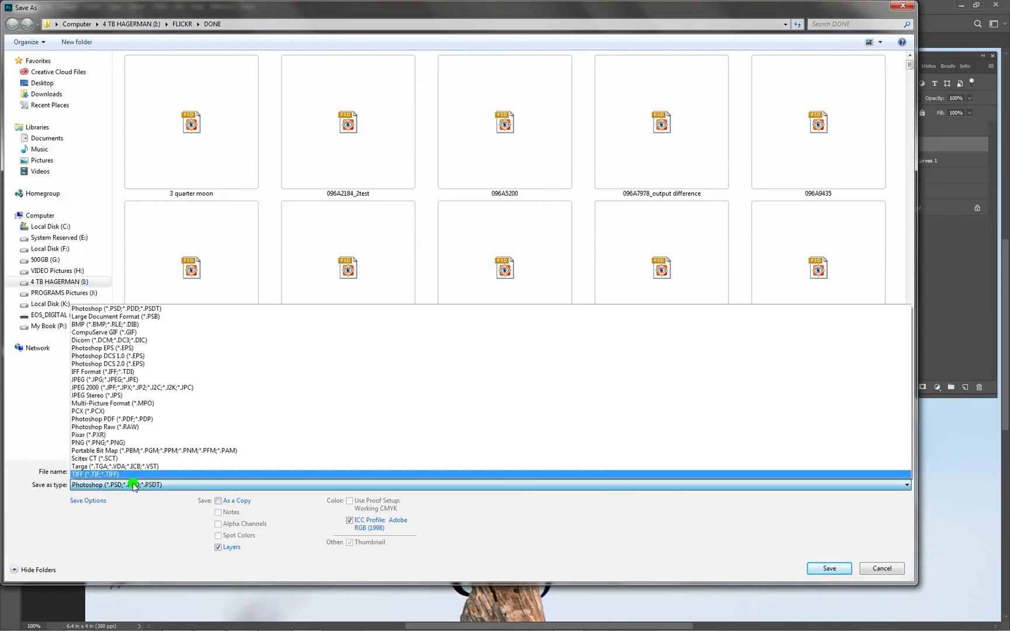
click(102, 379)
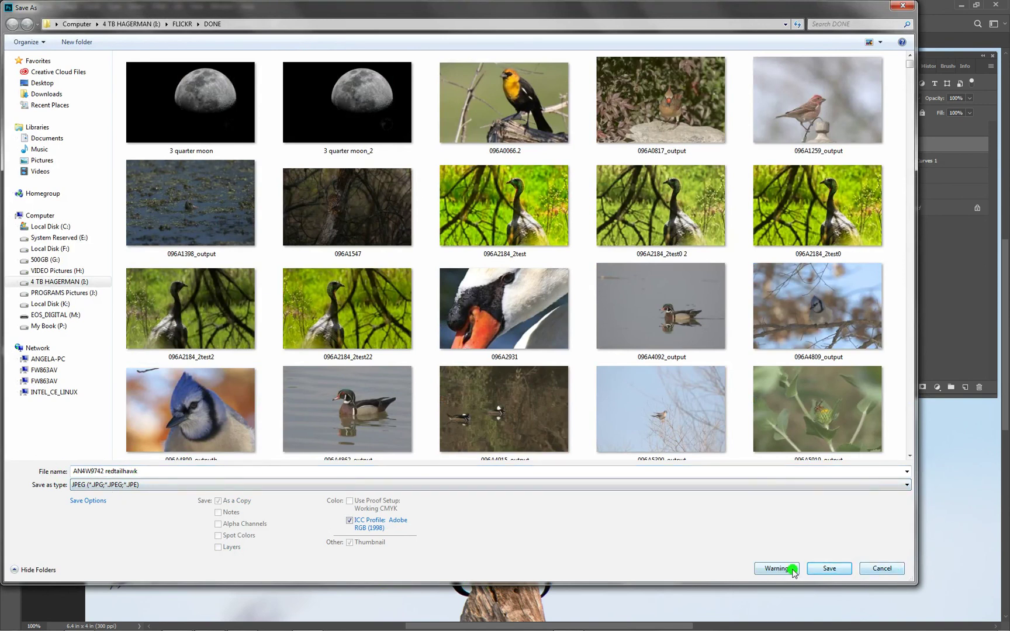
click(828, 569)
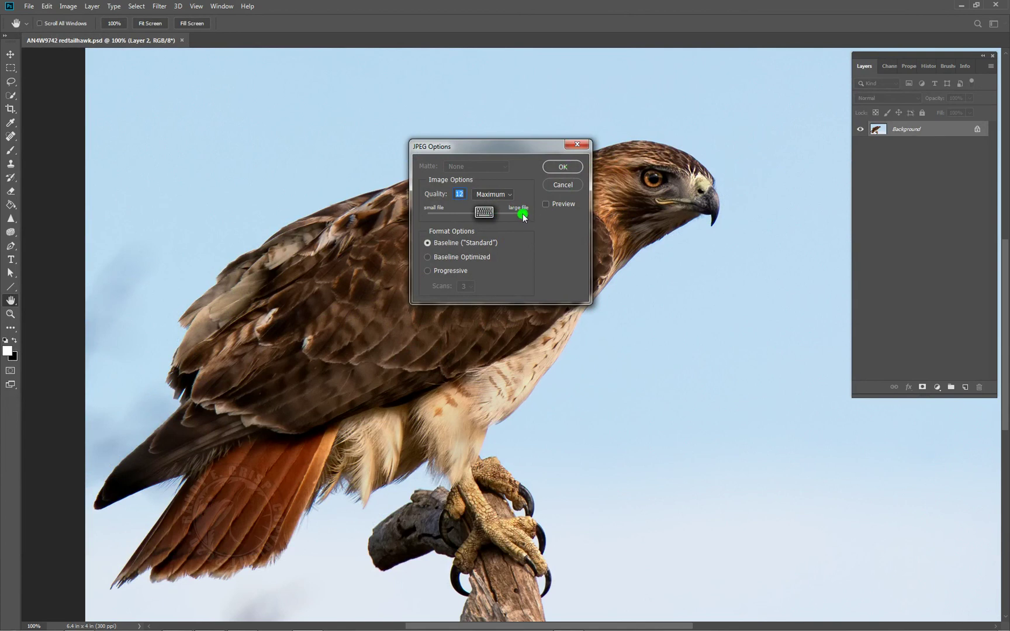
click(560, 167)
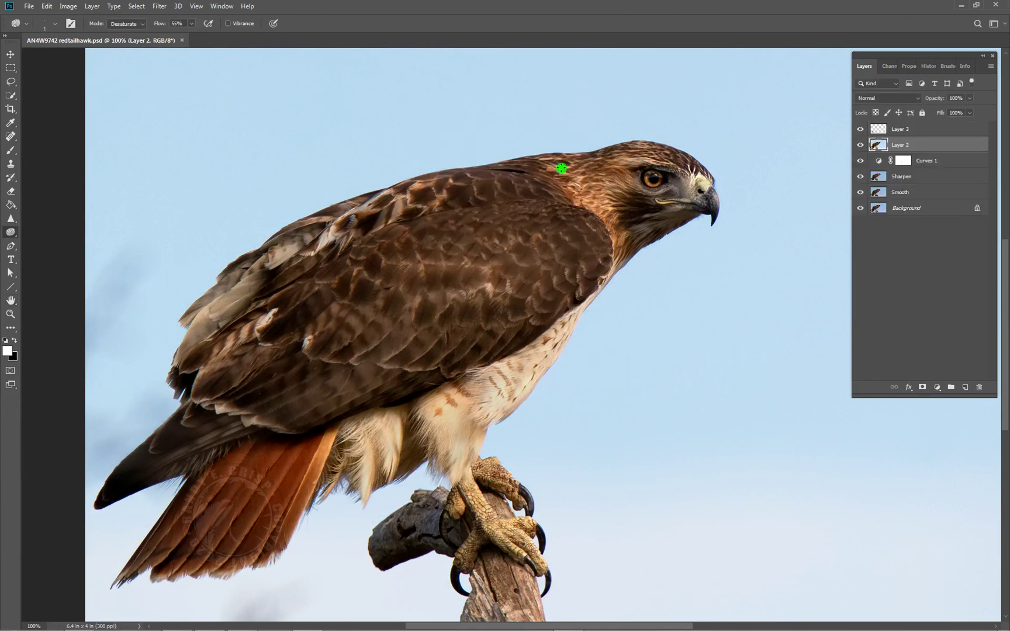